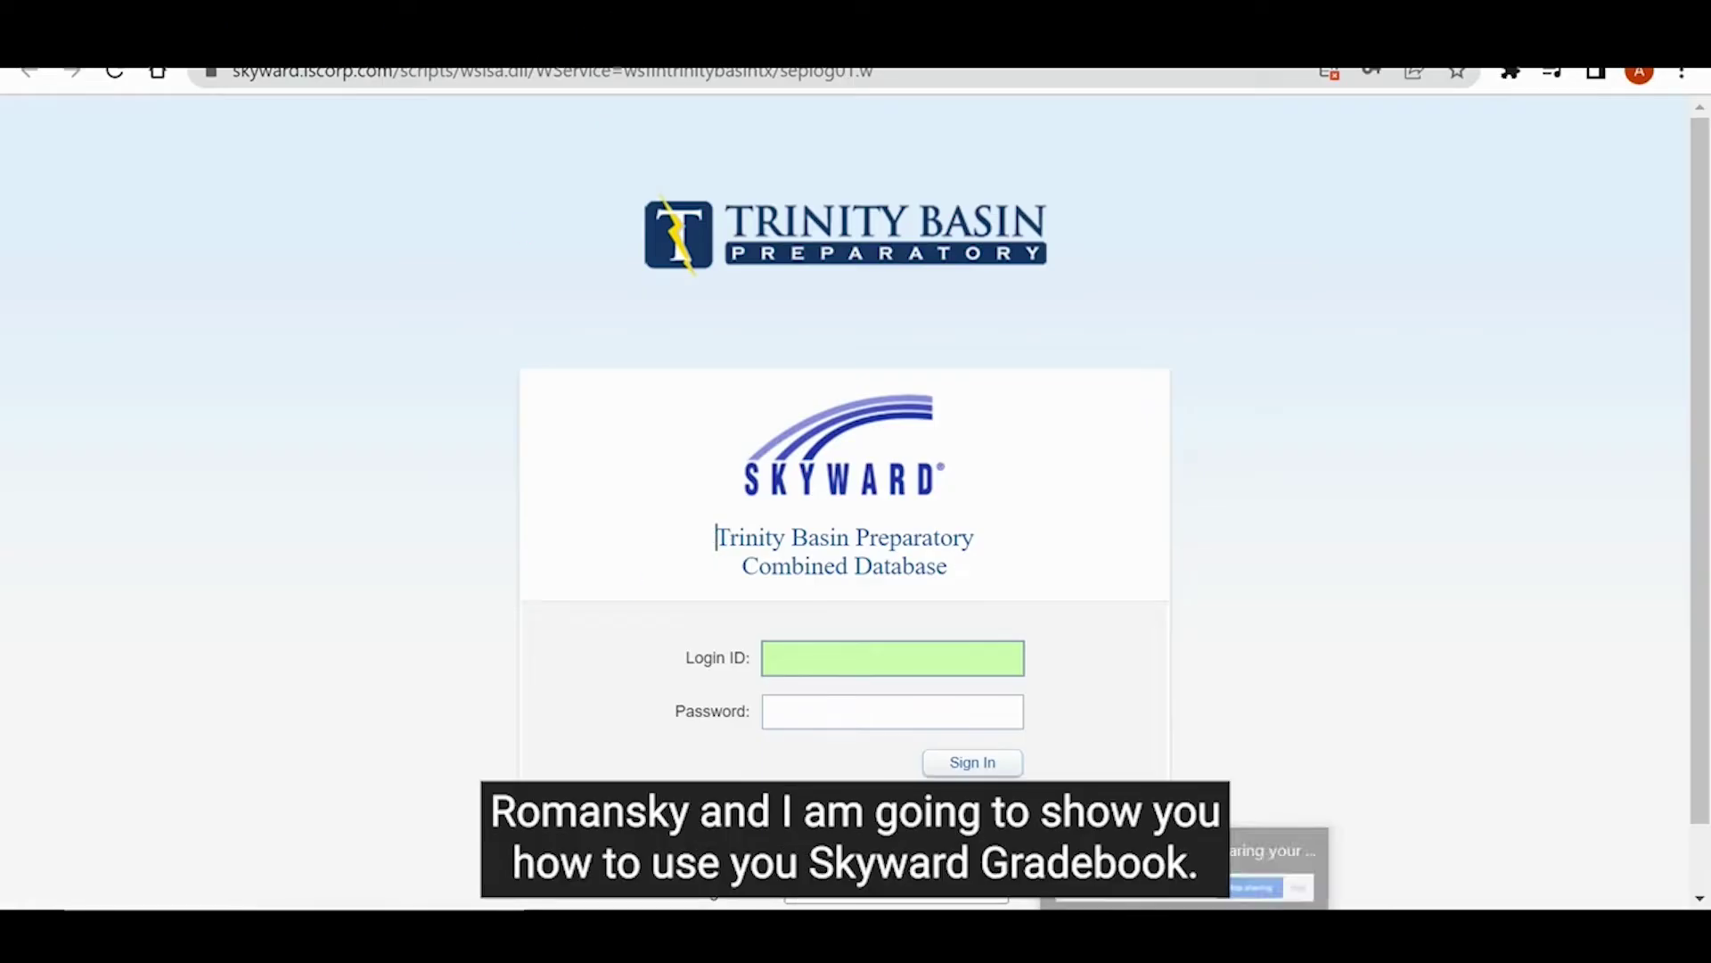
From the home screen's system list, switch to the Educator Access Plus system.
{"action": "mouse_move", "coordinate": [1129, 936]}
{"action": "left_click", "coordinate": [1275, 803]}
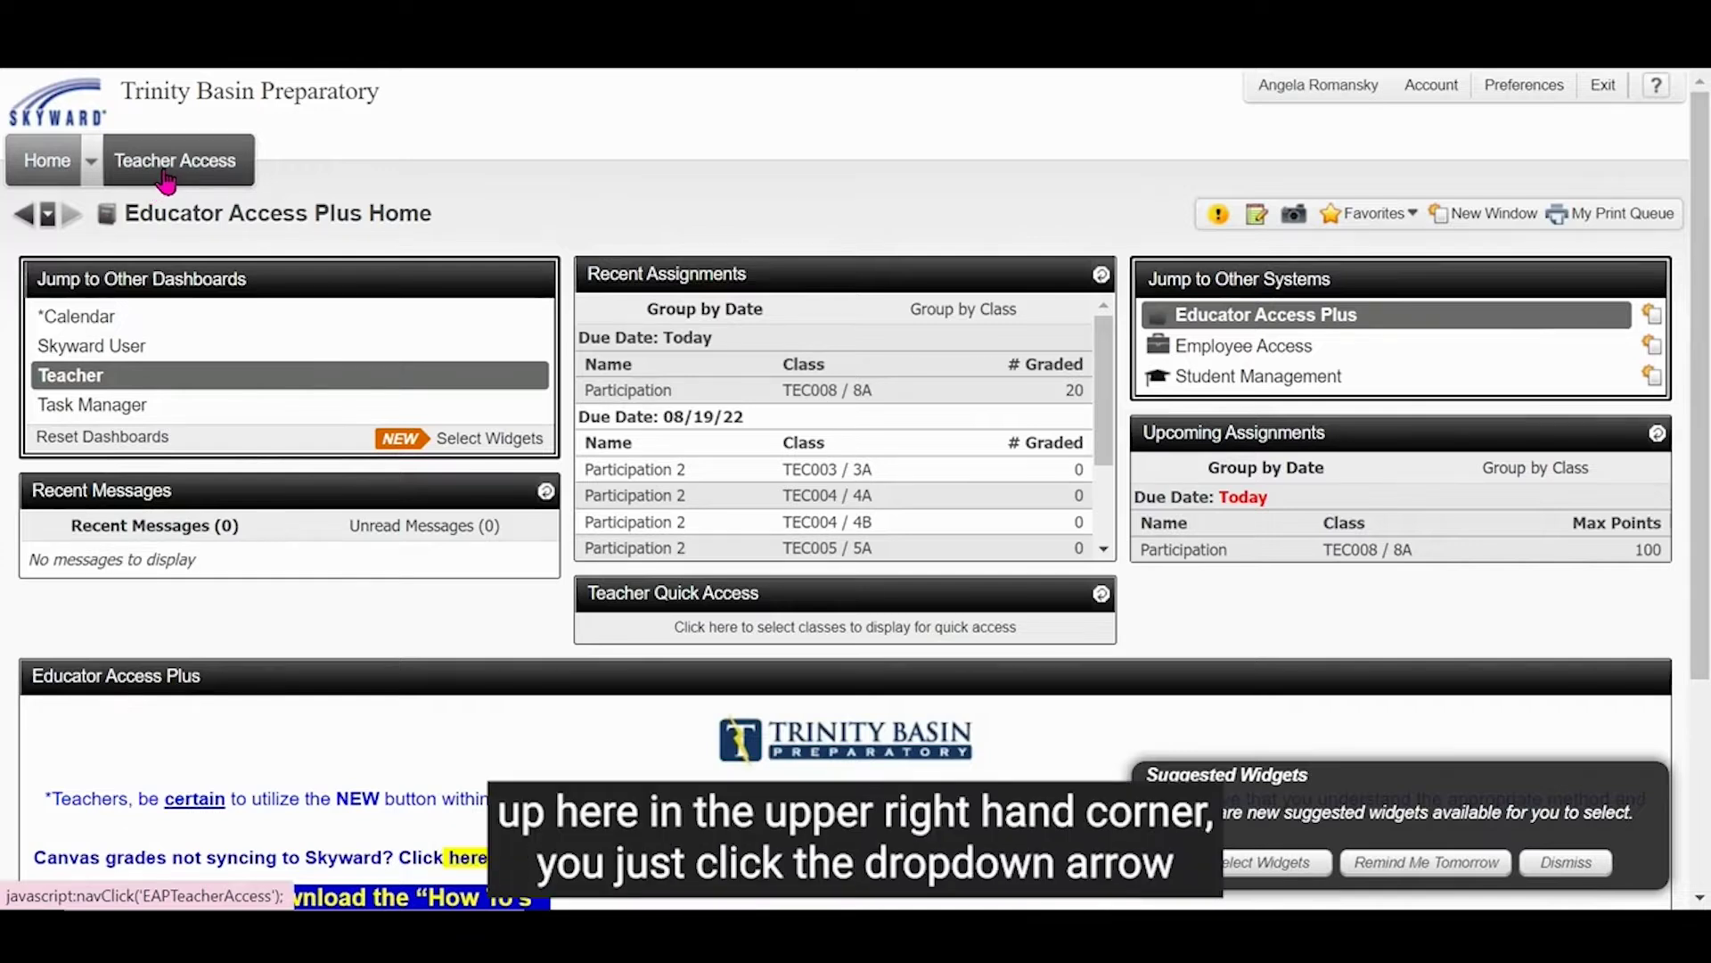
{"action": "left_click", "coordinate": [93, 163]}
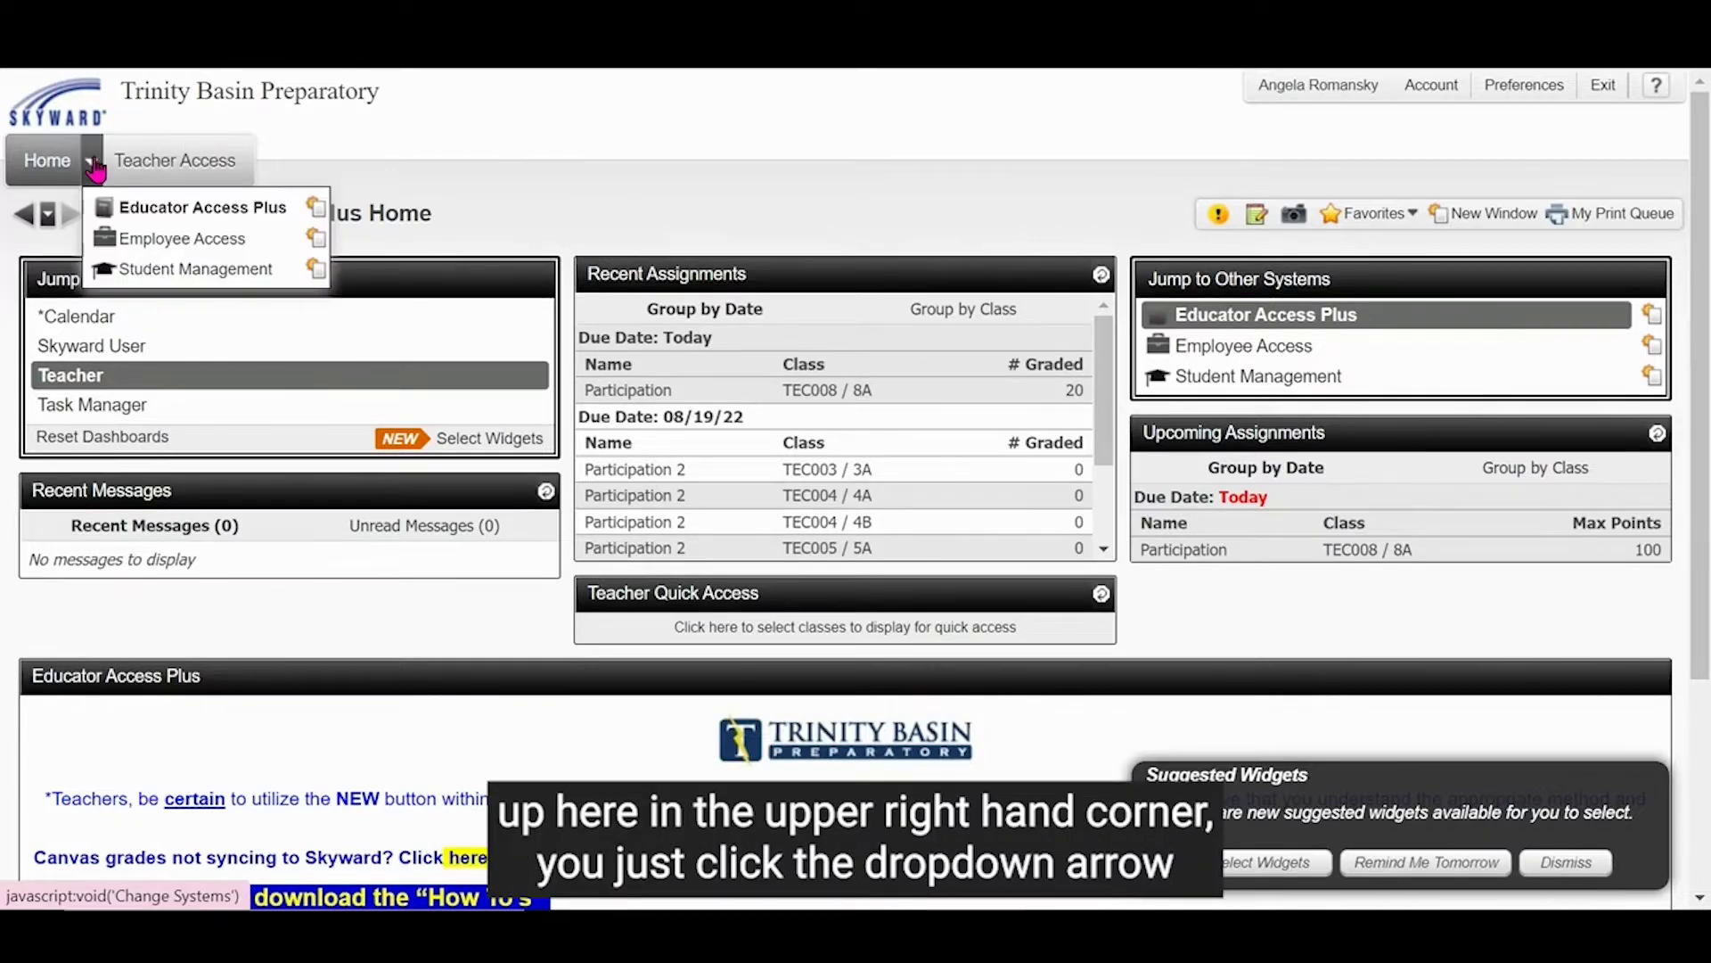
{"action": "left_click", "coordinate": [150, 214]}
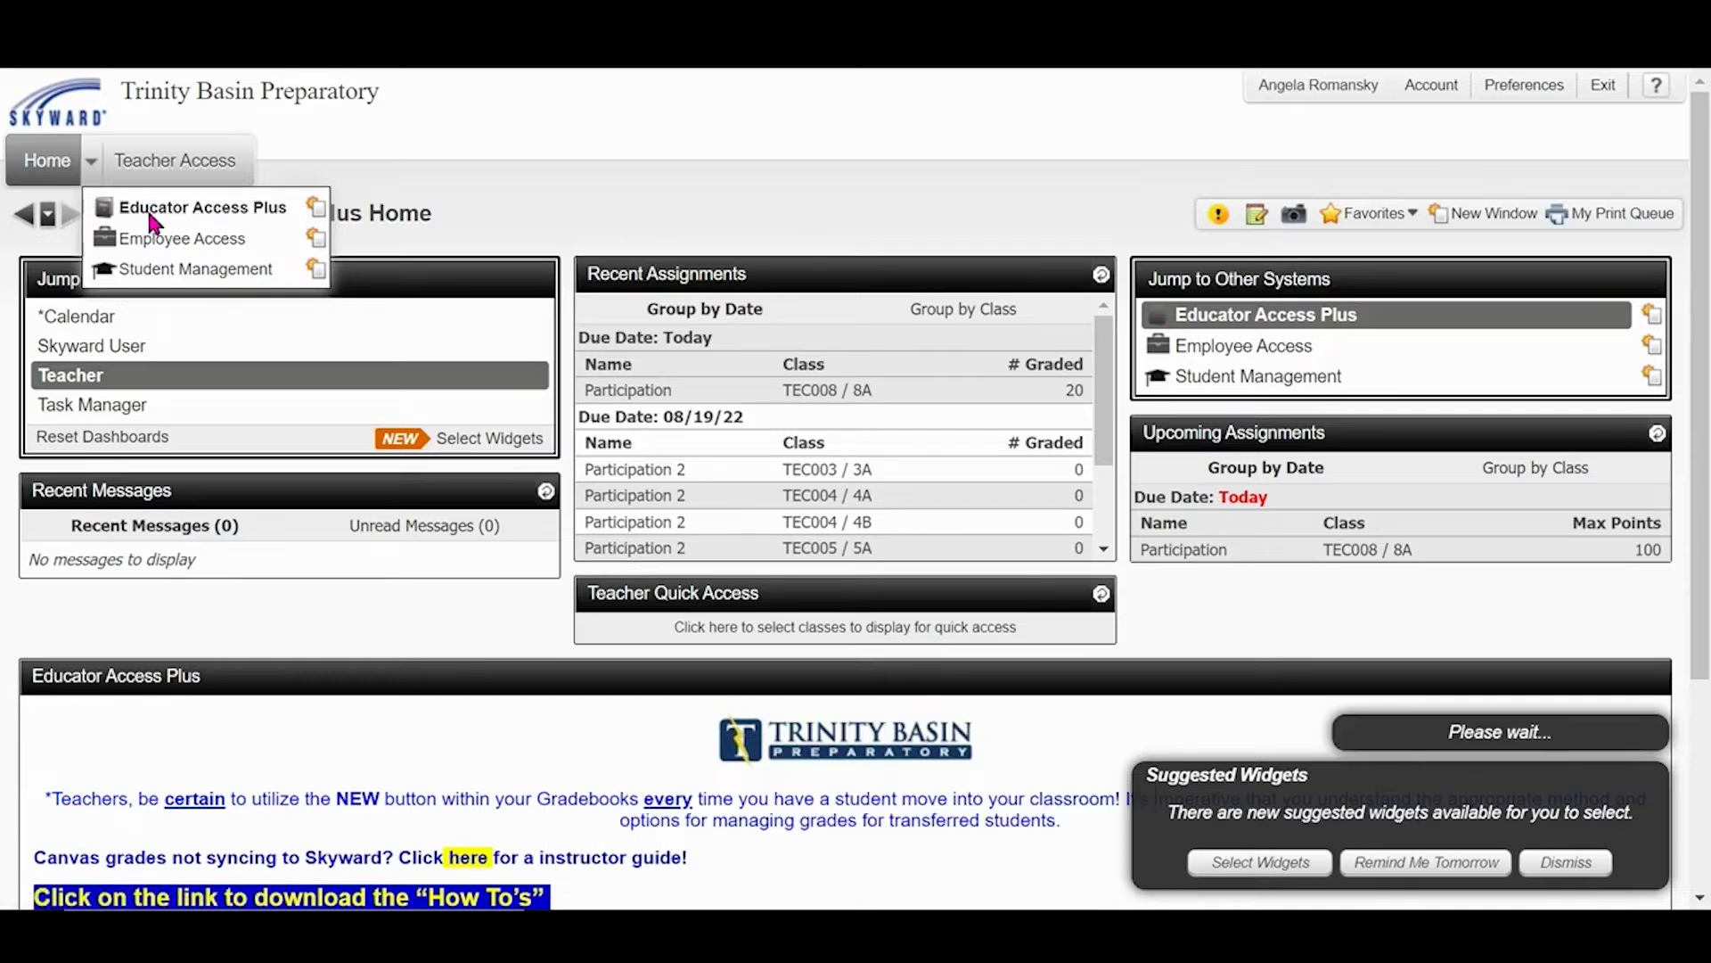
Open My Gradebook from the Teacher Access menu to list the current-year classes.
{"action": "left_click", "coordinate": [178, 169]}
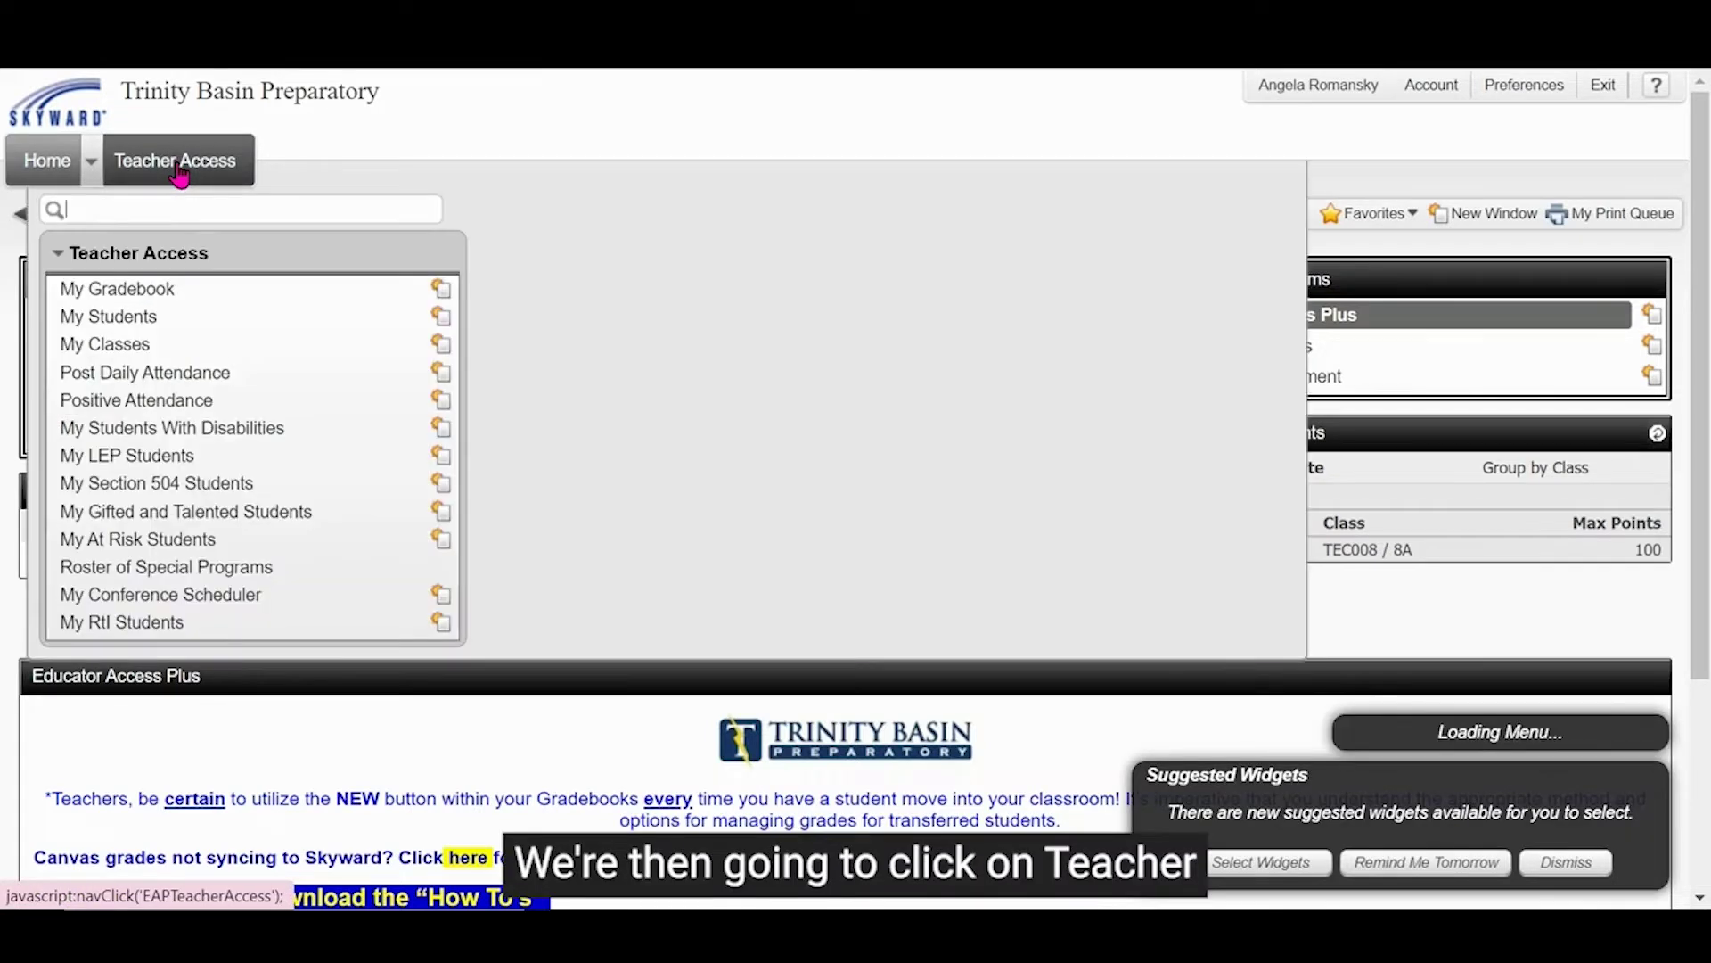
{"action": "left_click", "coordinate": [161, 290]}
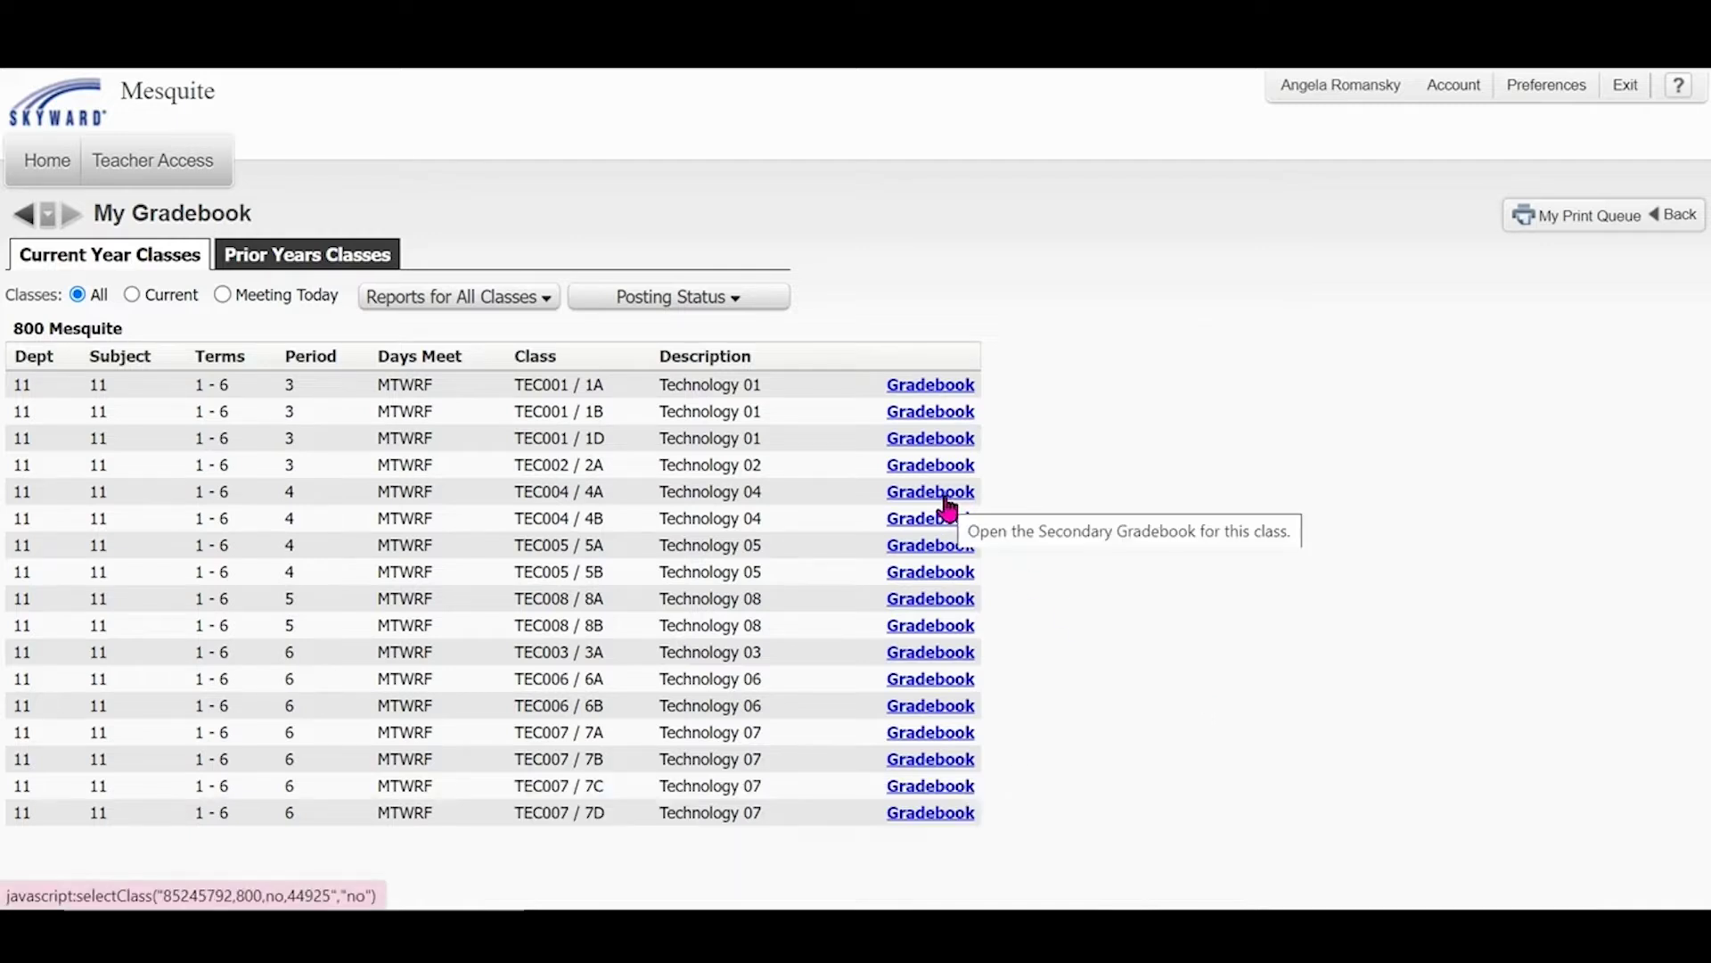
Open the TEC004 / 4A gradebook, review PR1, PR2 and SM1 options, and keep Class Grade on 6W1.
{"action": "left_click", "coordinate": [945, 494]}
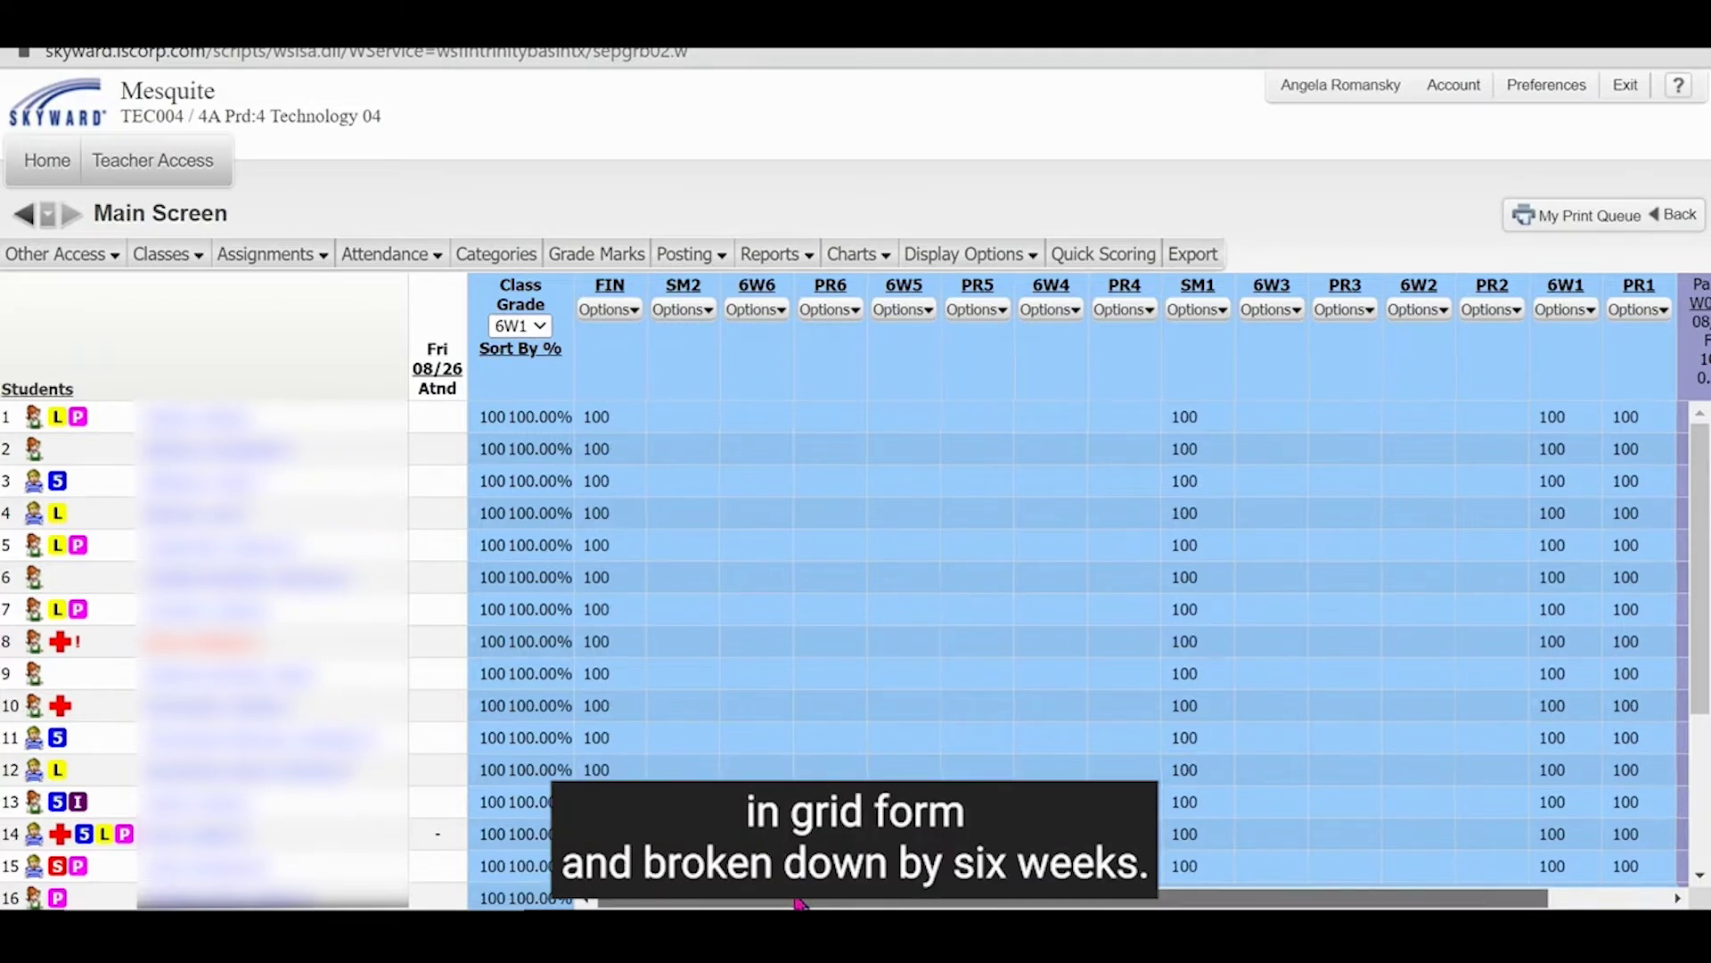
{"action": "left_click_drag", "start_coordinate": [792, 902], "coordinate": [878, 898]}
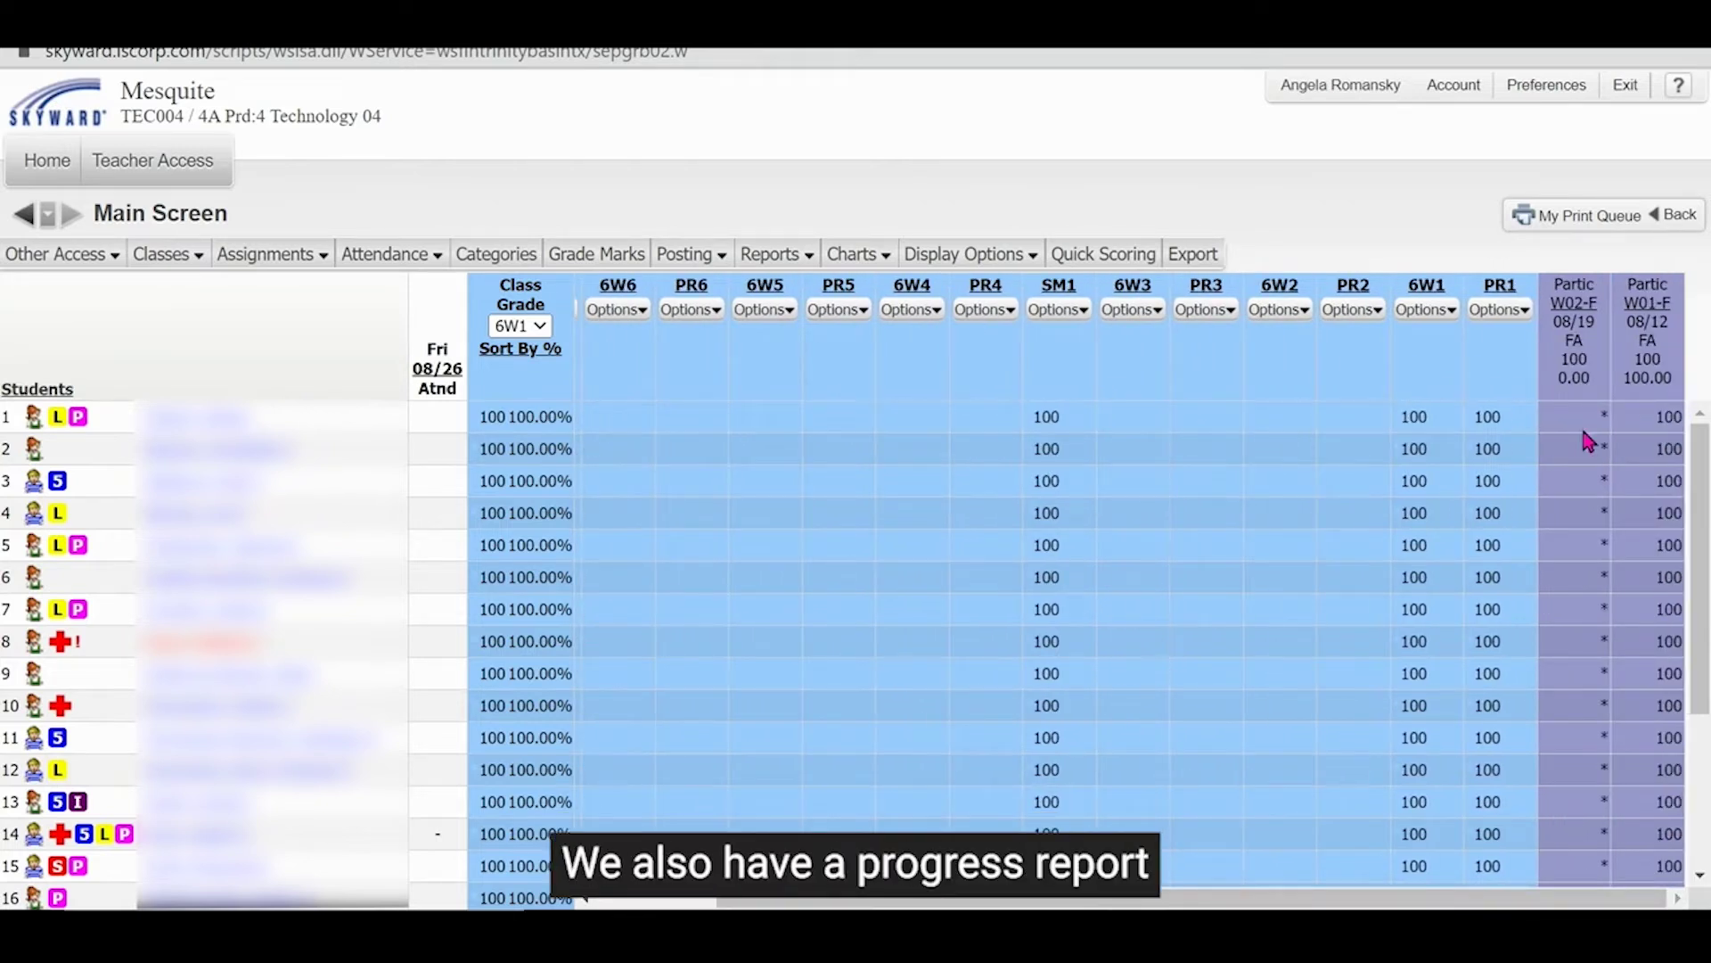
{"action": "left_click", "coordinate": [1500, 309]}
{"action": "left_click", "coordinate": [1350, 310]}
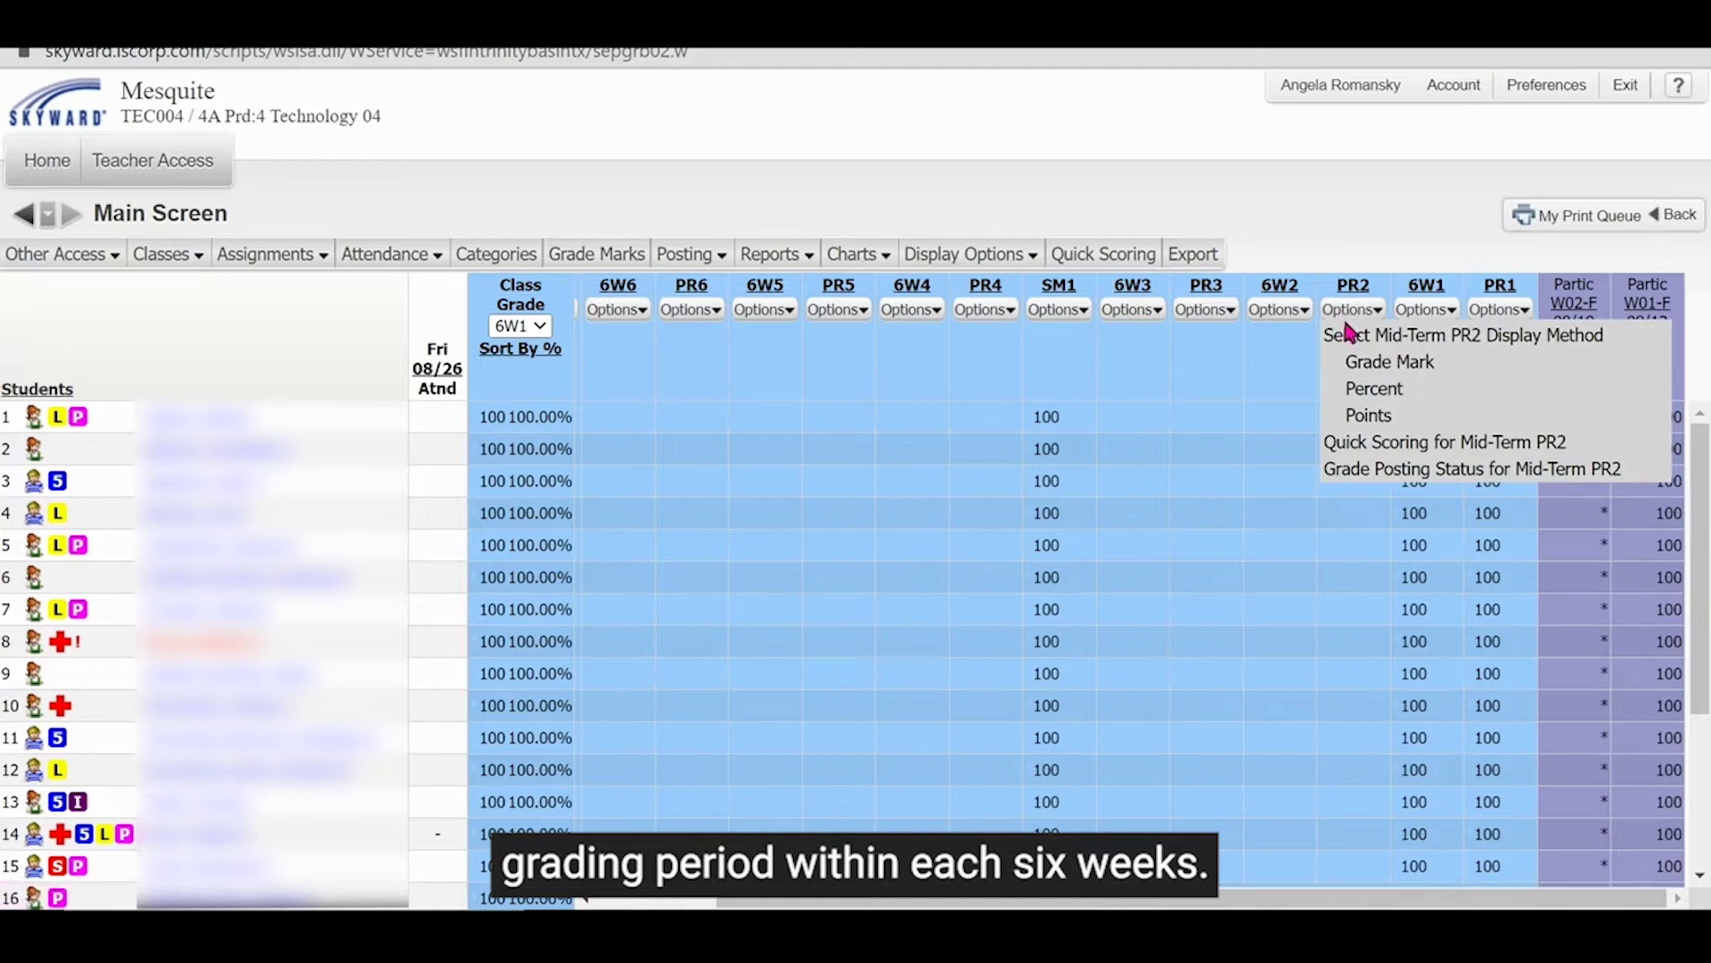
{"action": "left_click", "coordinate": [1056, 312]}
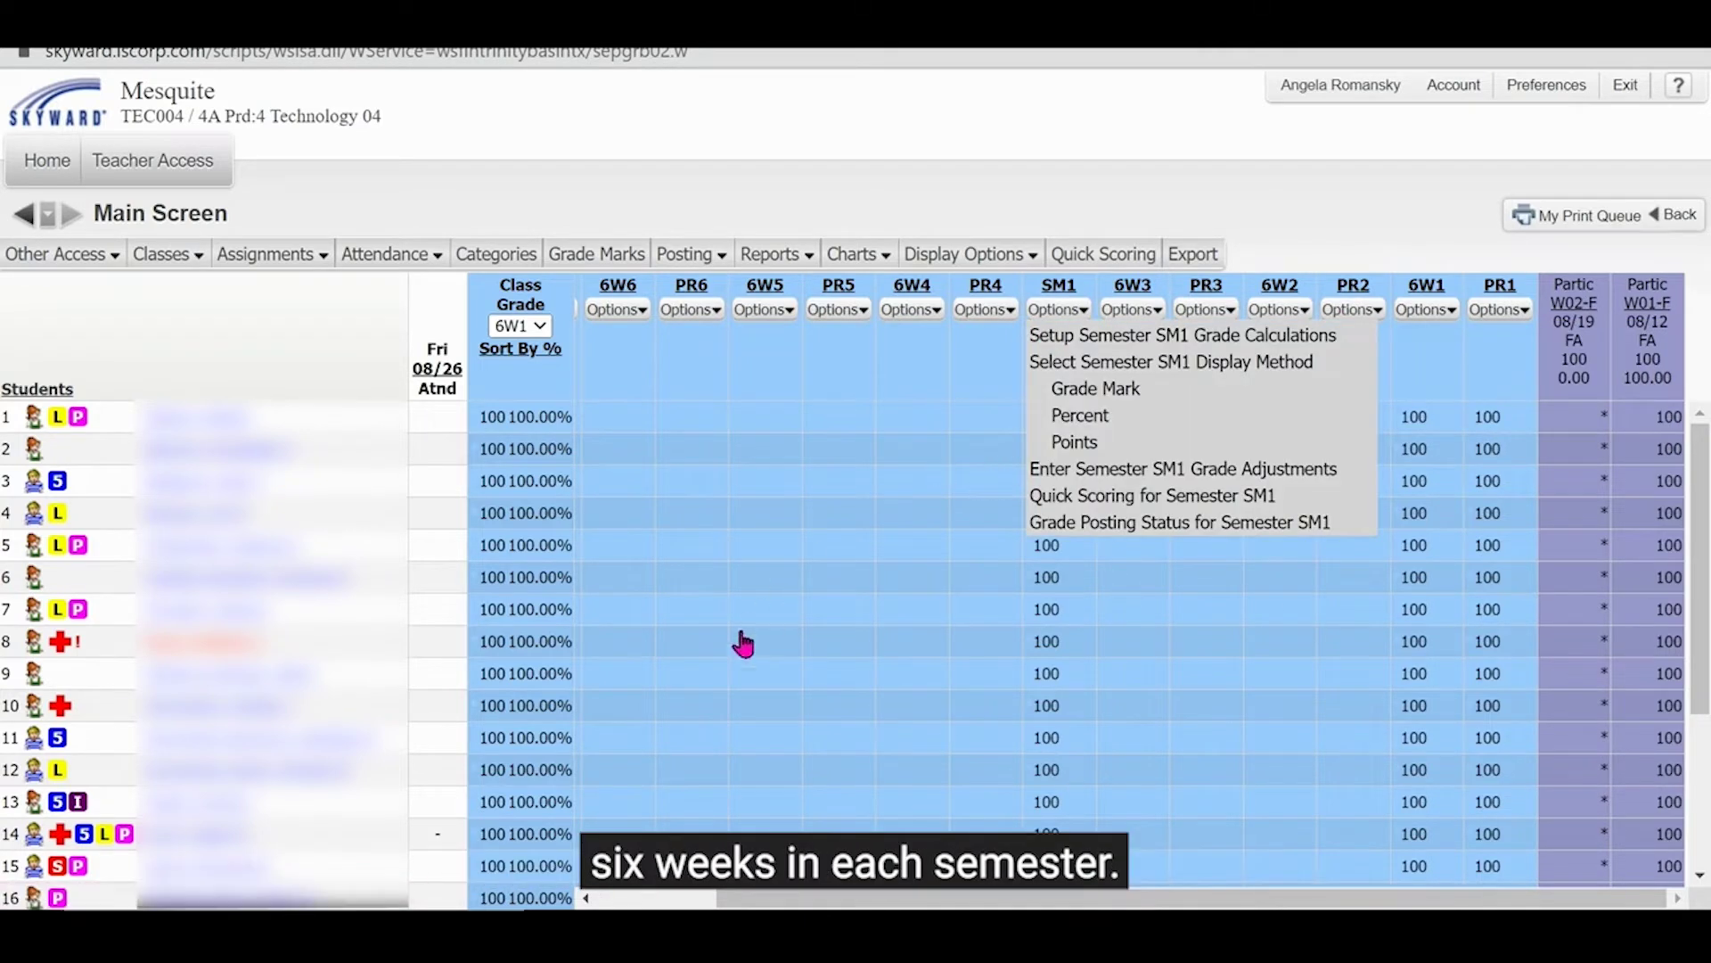
{"action": "left_click_drag", "start_coordinate": [945, 906], "coordinate": [826, 907]}
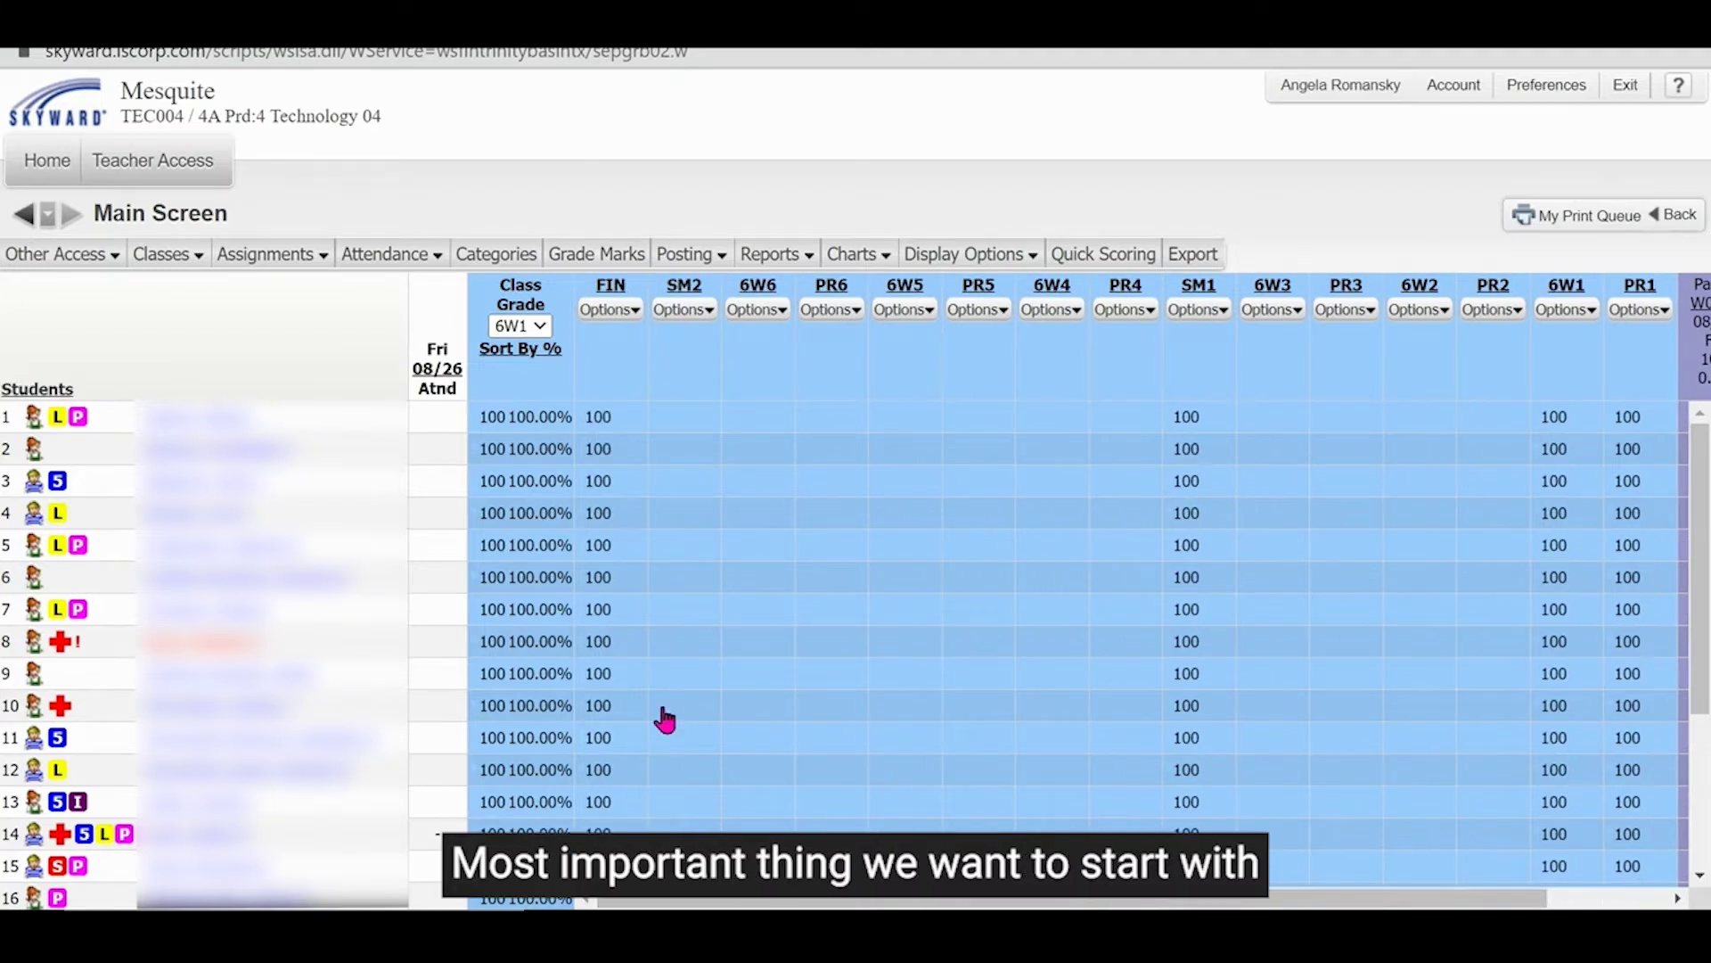
{"action": "left_click", "coordinate": [539, 326]}
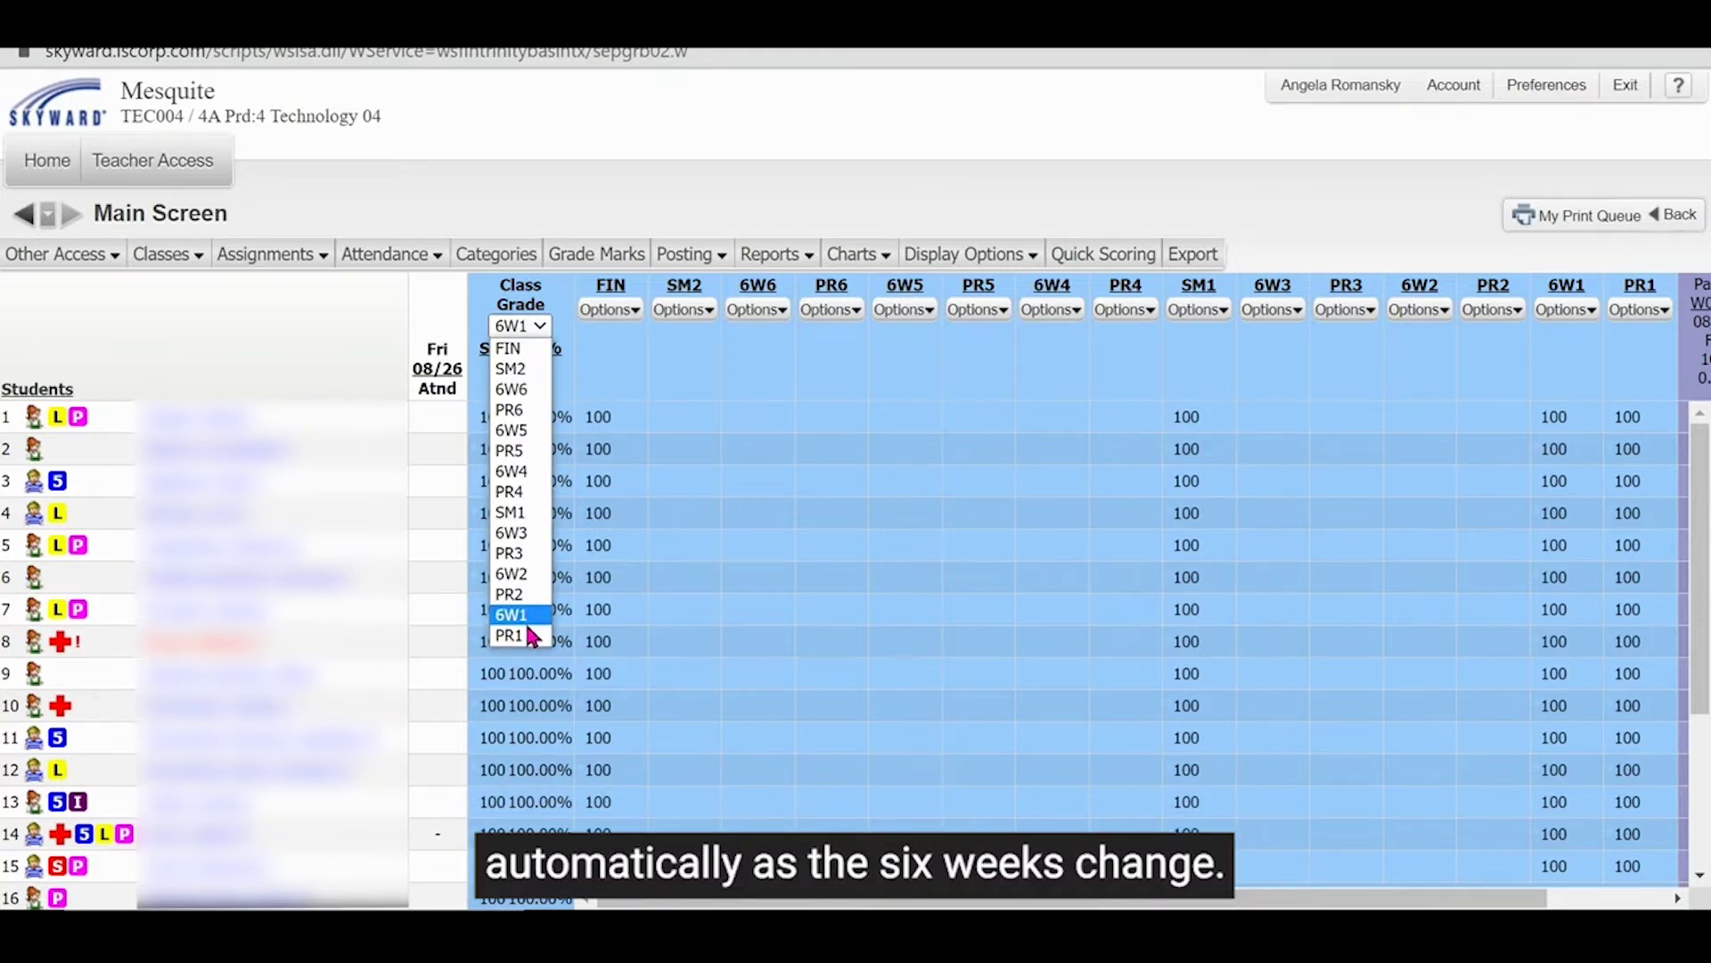
{"action": "left_click", "coordinate": [532, 622]}
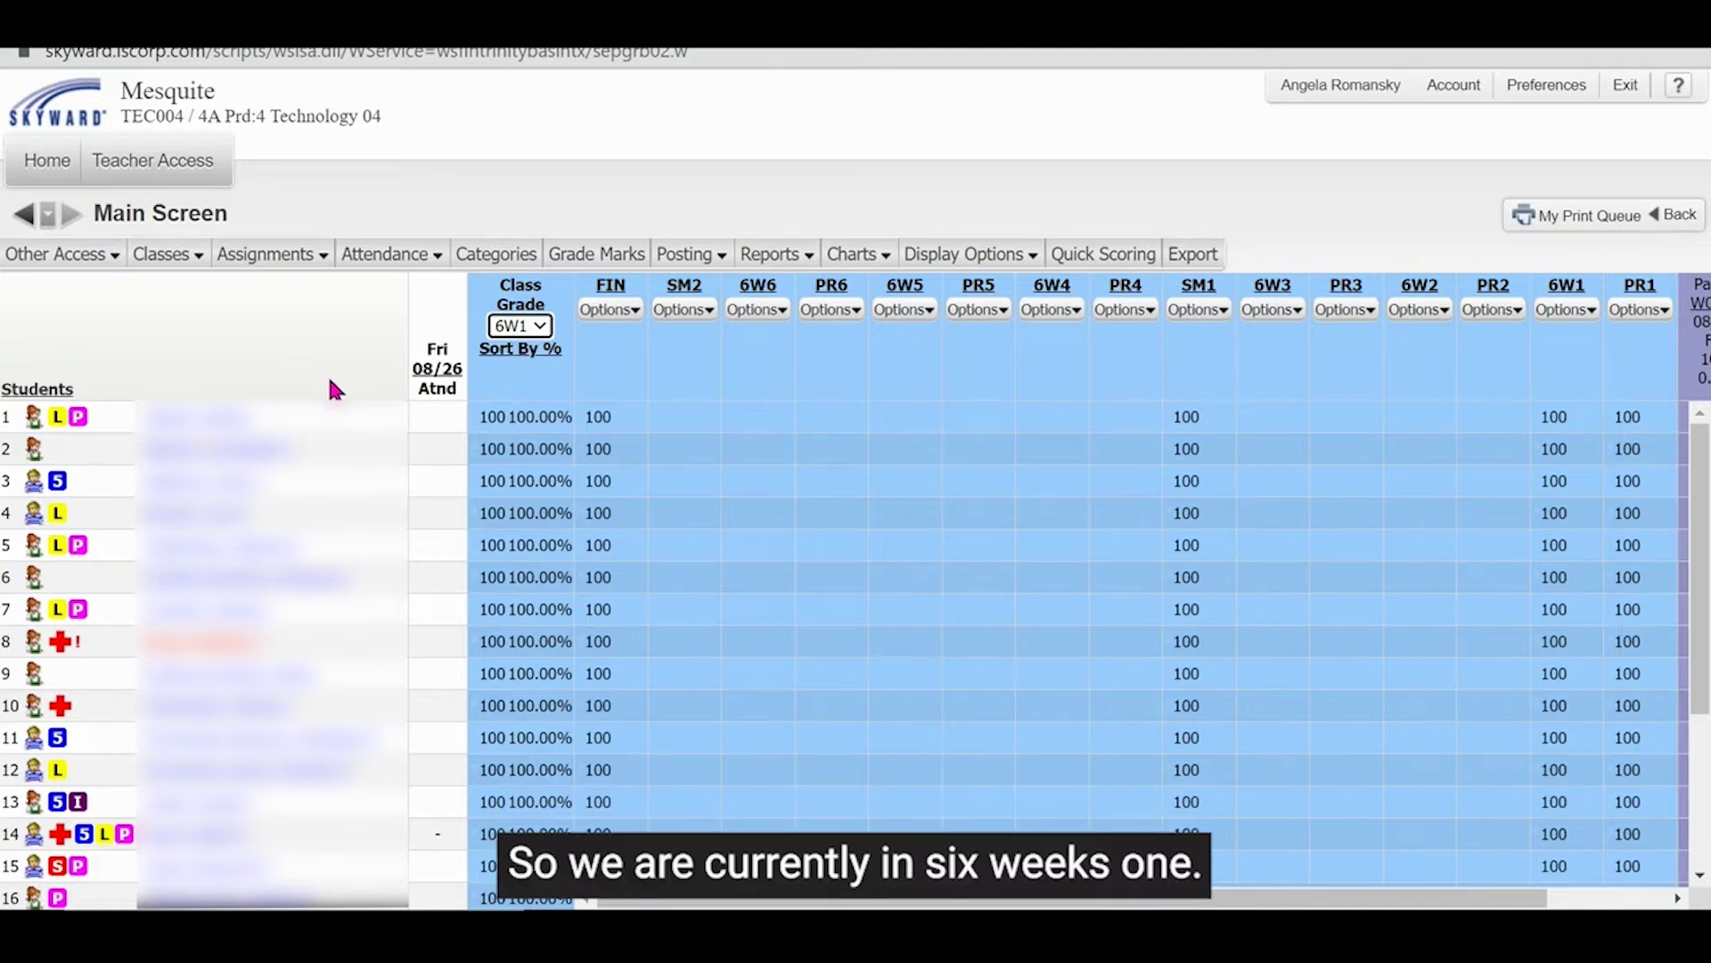
Start a new assignment and keep the FA 30% Formative Assessment category.
{"action": "left_click", "coordinate": [263, 259]}
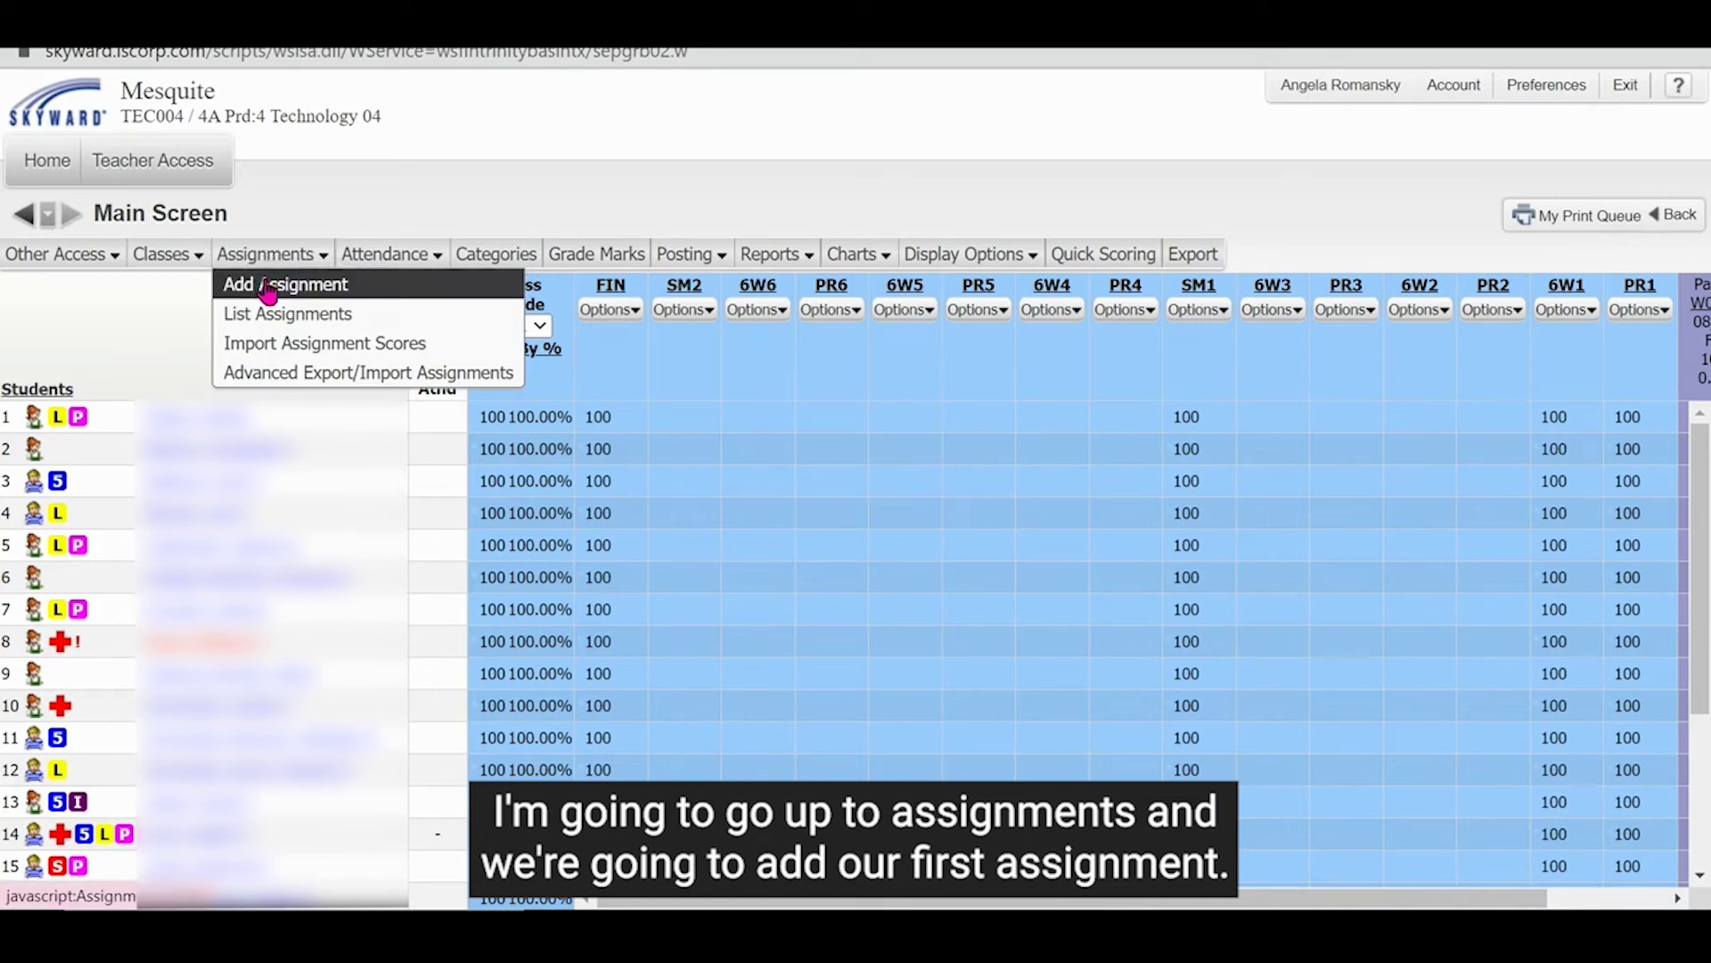
{"action": "left_click", "coordinate": [265, 287]}
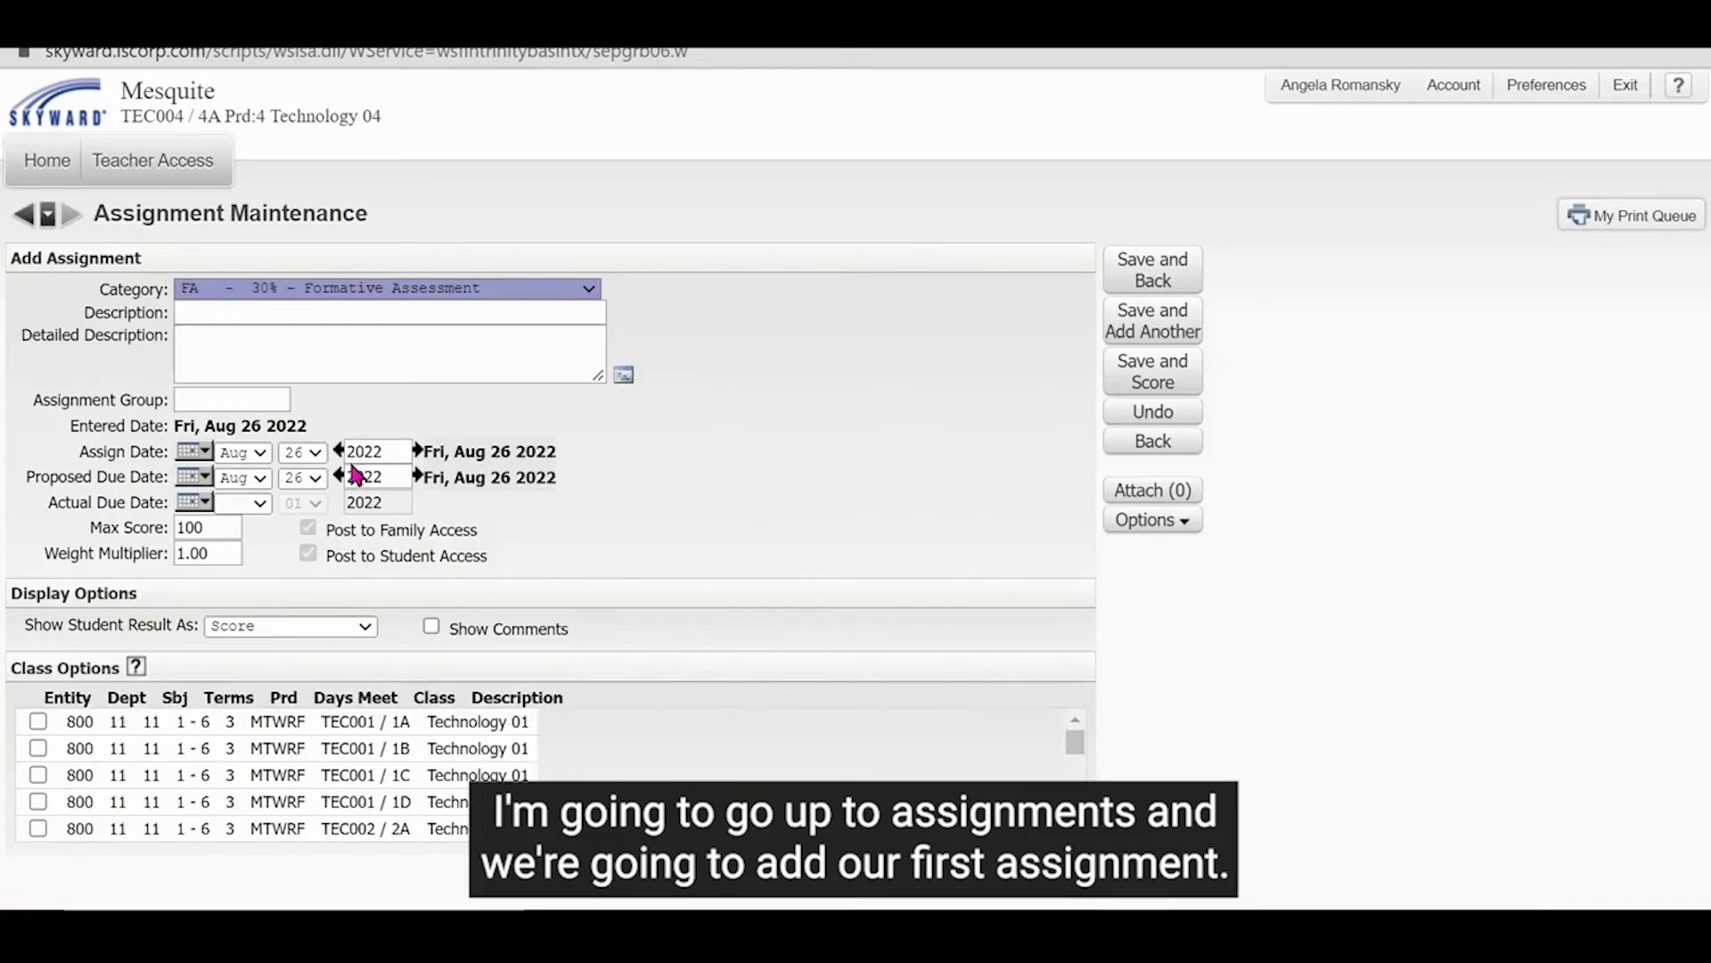
{"action": "left_click", "coordinate": [593, 294]}
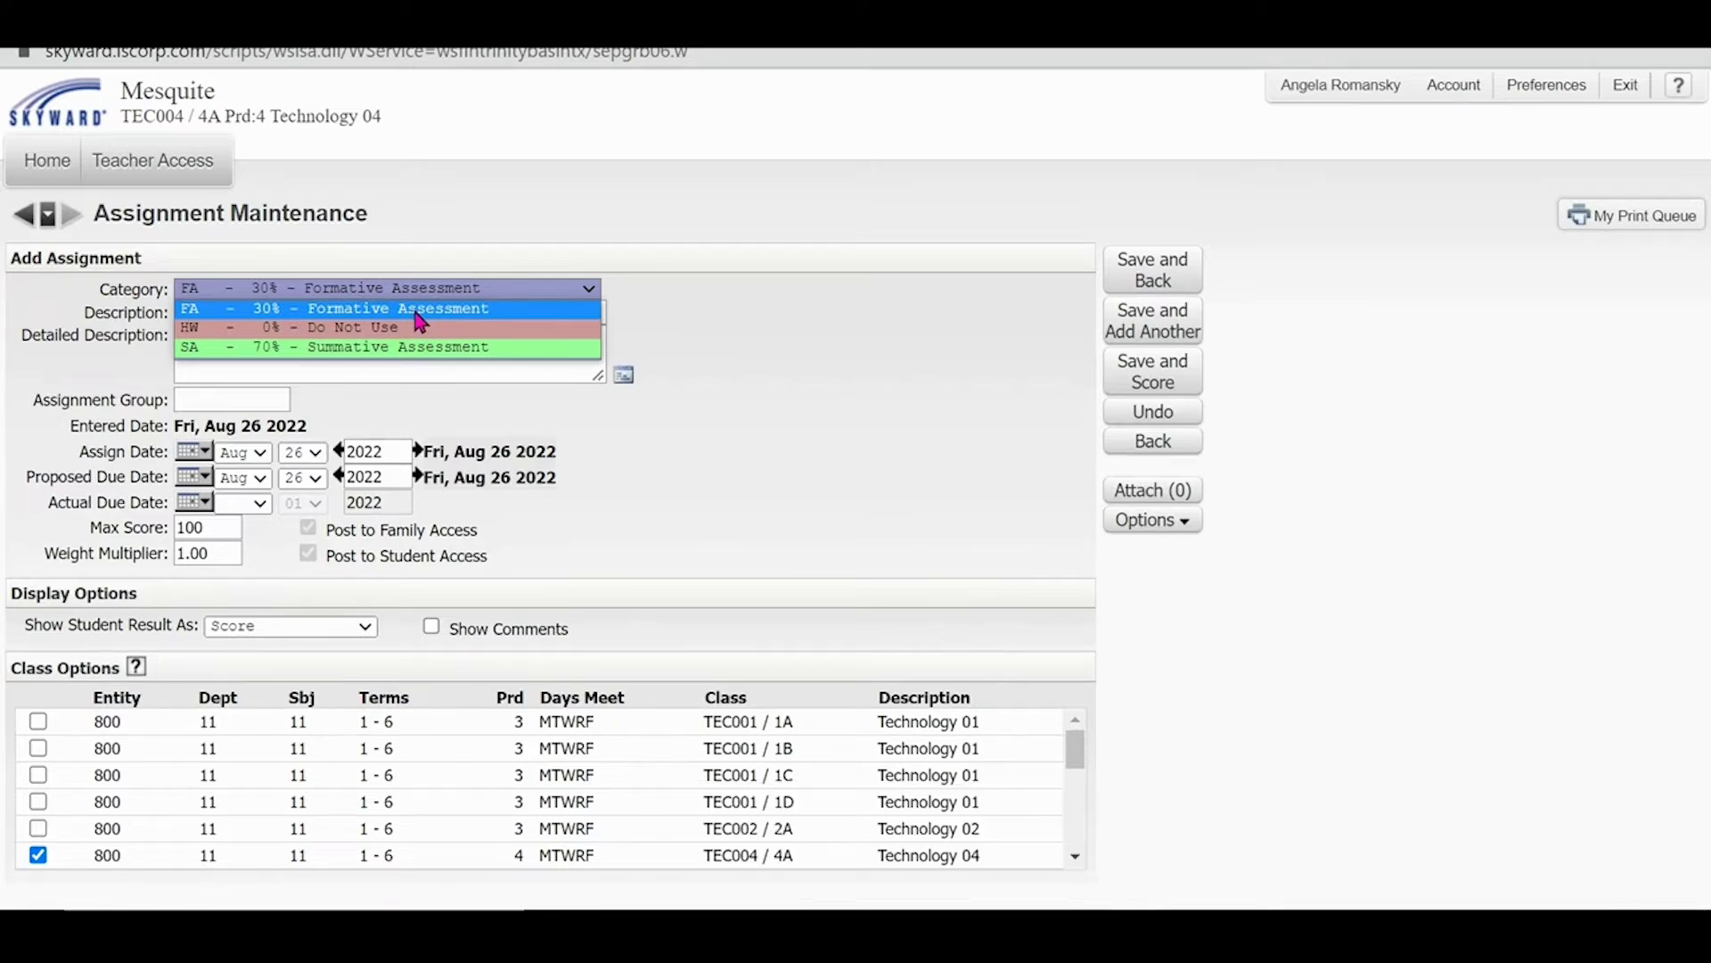
{"action": "left_click", "coordinate": [419, 310]}
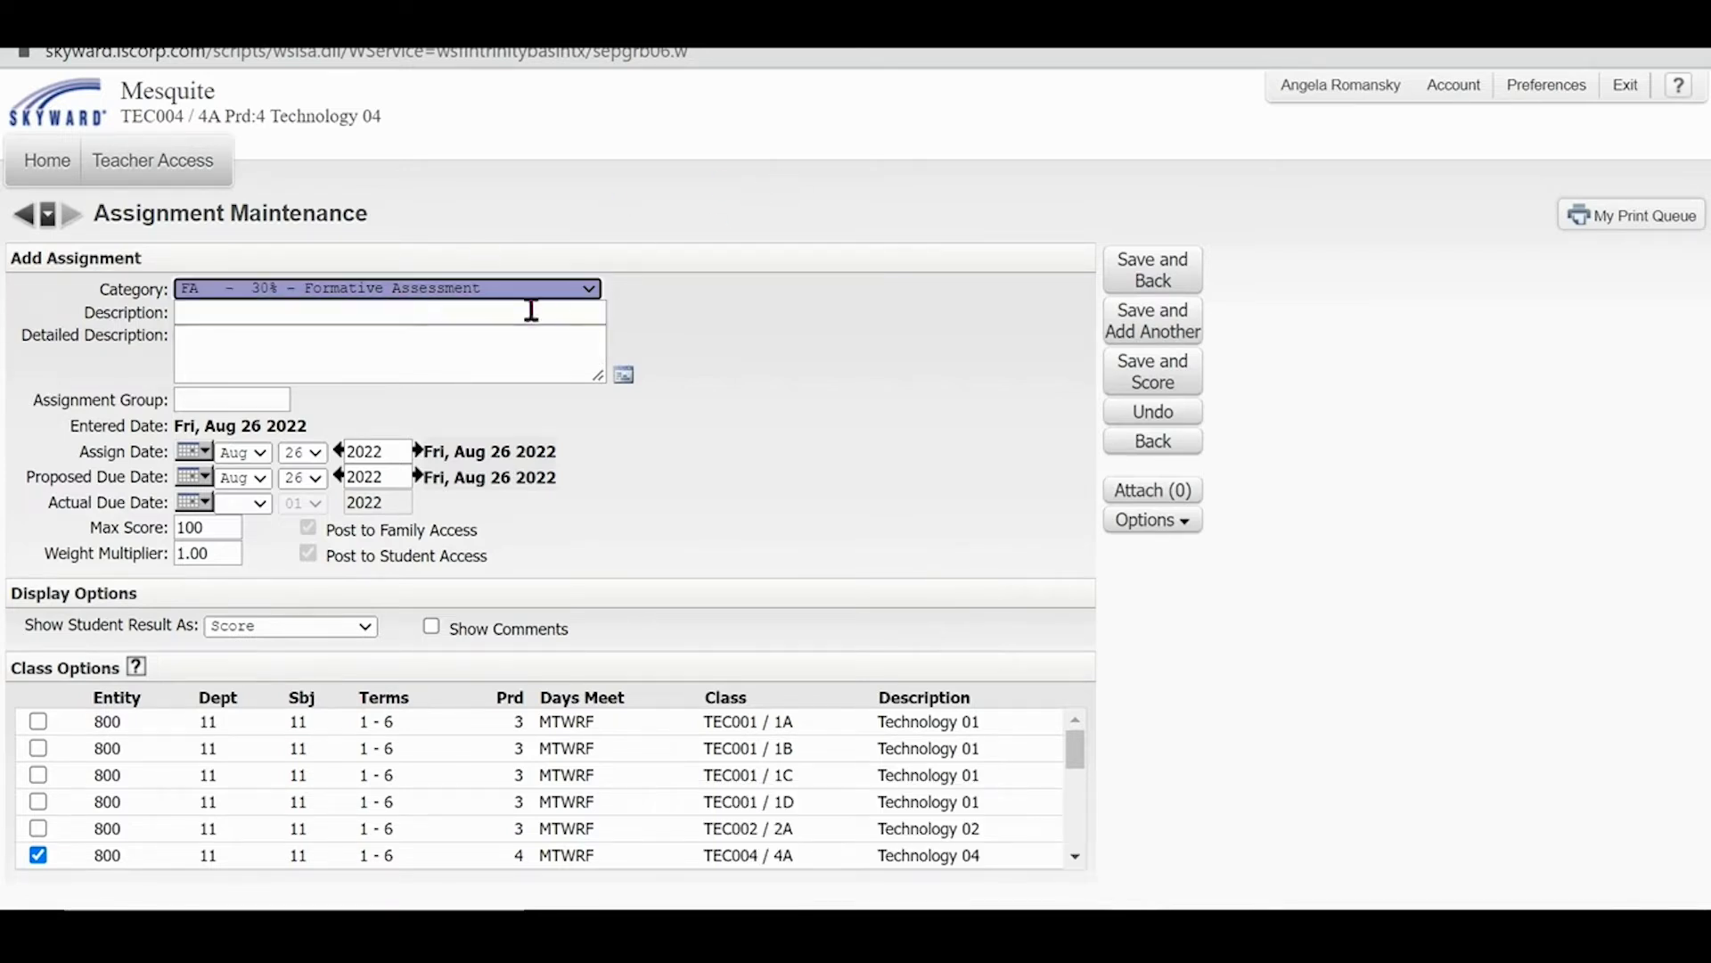
Enter the description 'Participation' and begin the detailed description 'Class participation w'.
{"action": "left_click", "coordinate": [446, 314]}
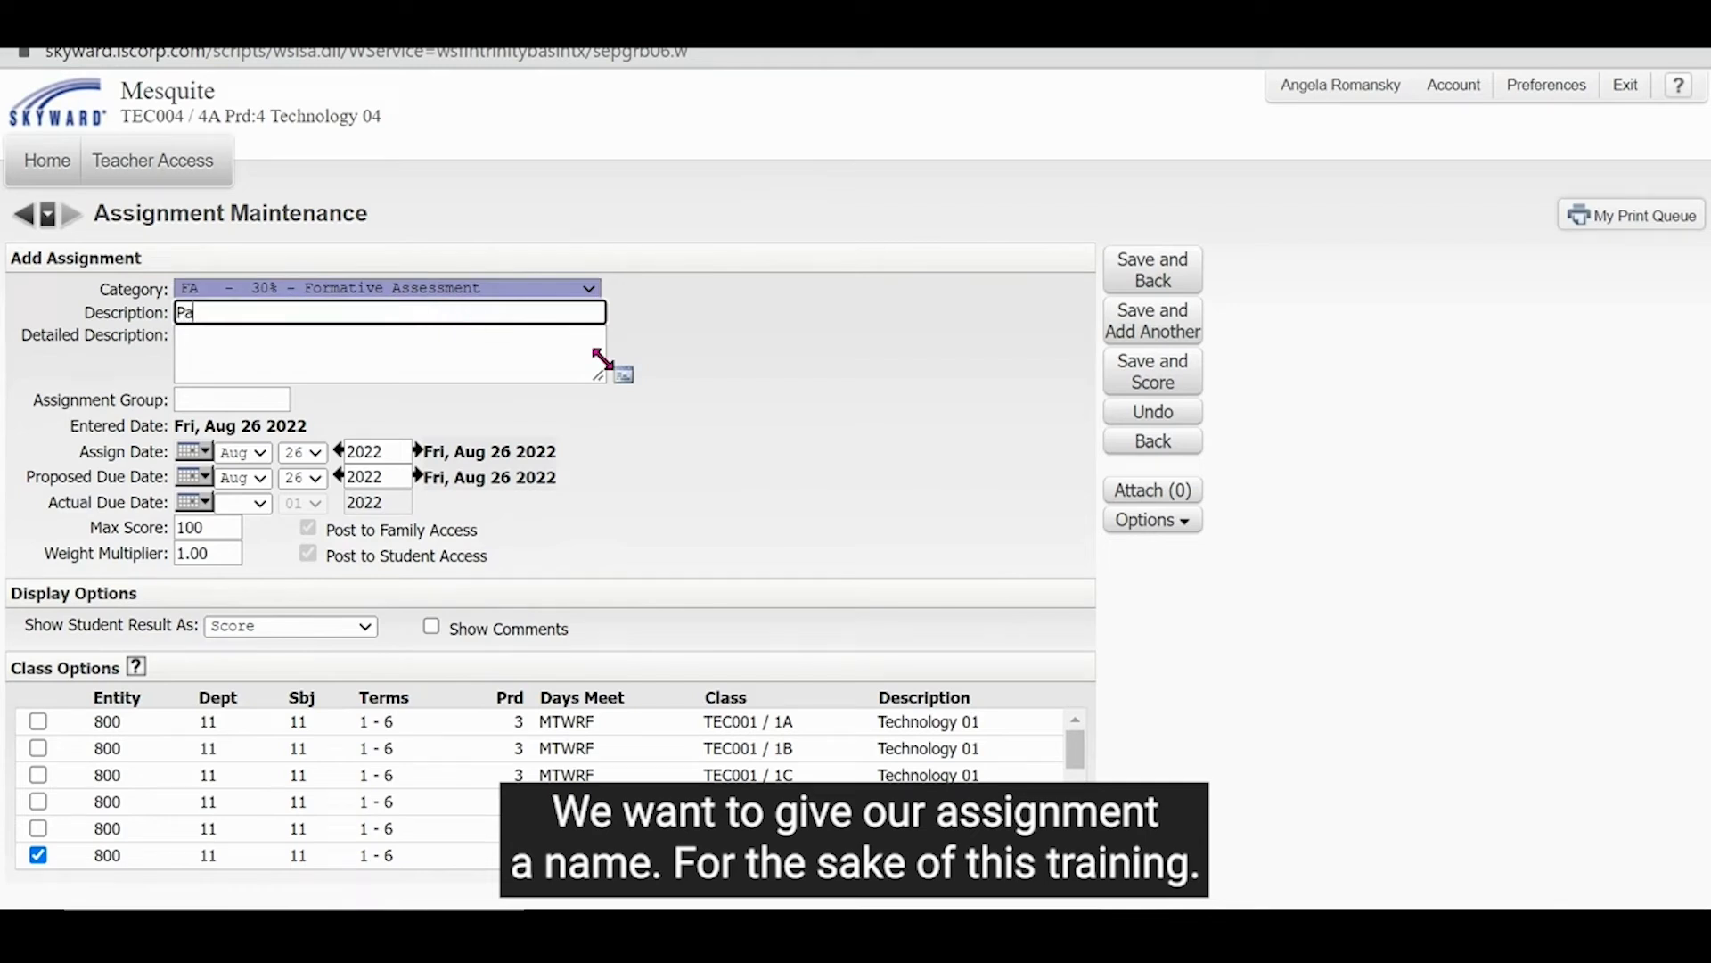
{"action": "type", "text": "Participation"}
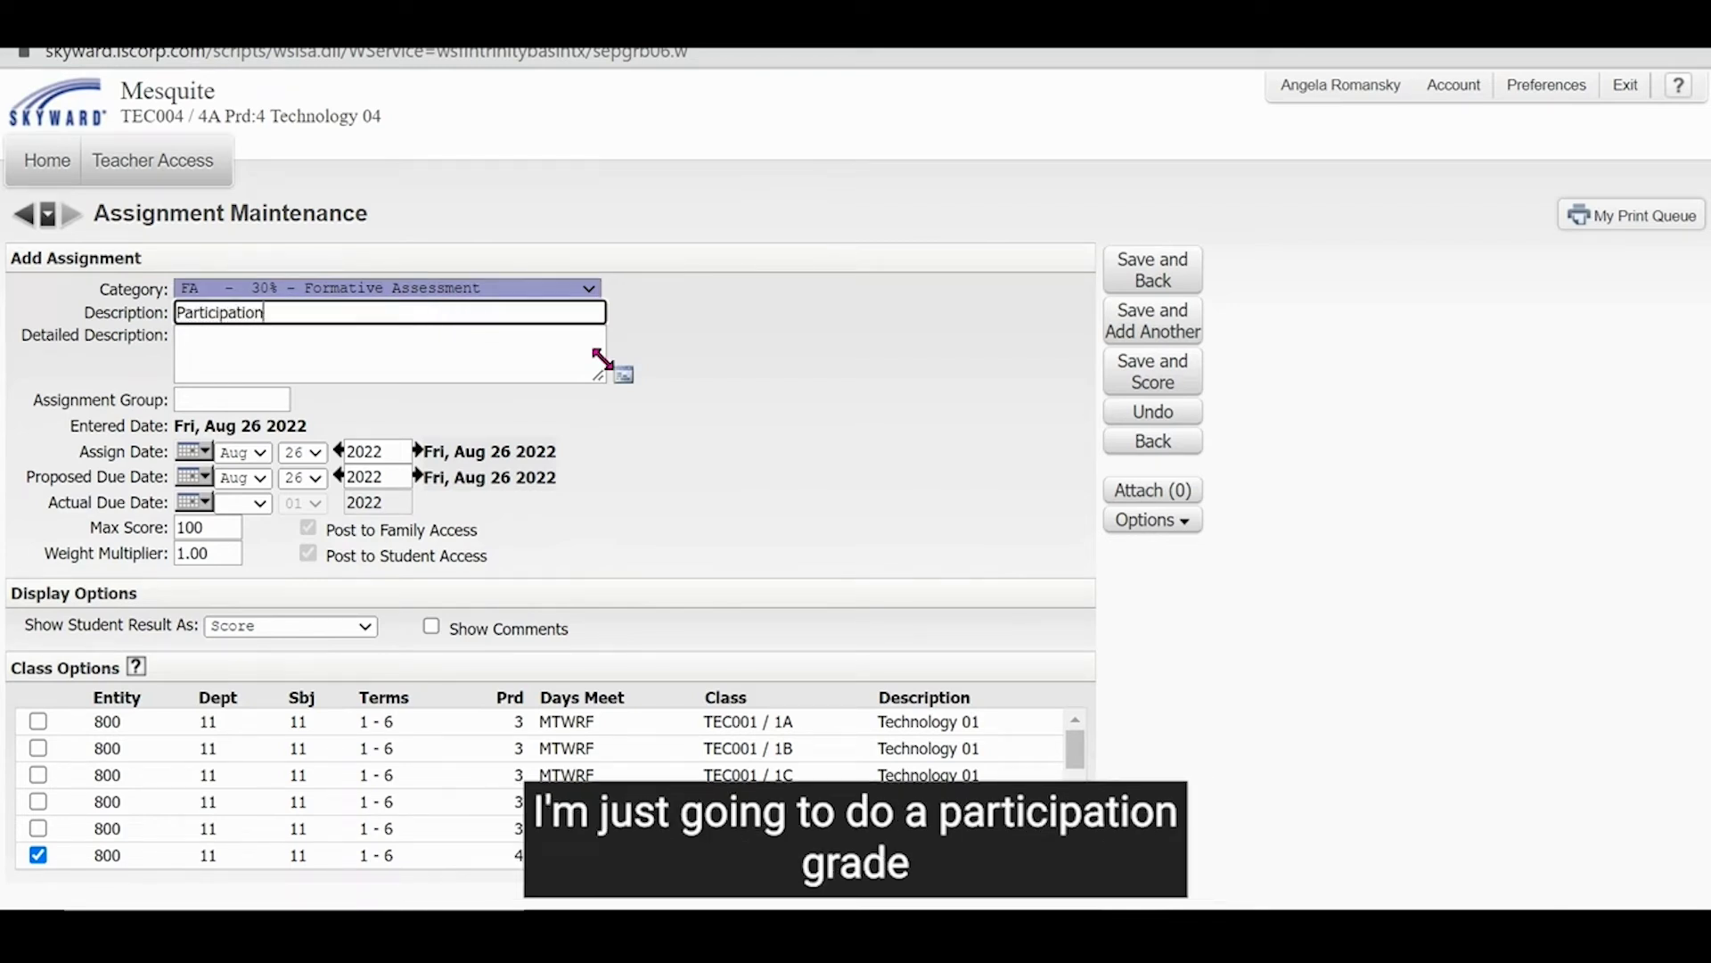
{"action": "left_click", "coordinate": [385, 367]}
{"action": "type", "text": "Class parti"}
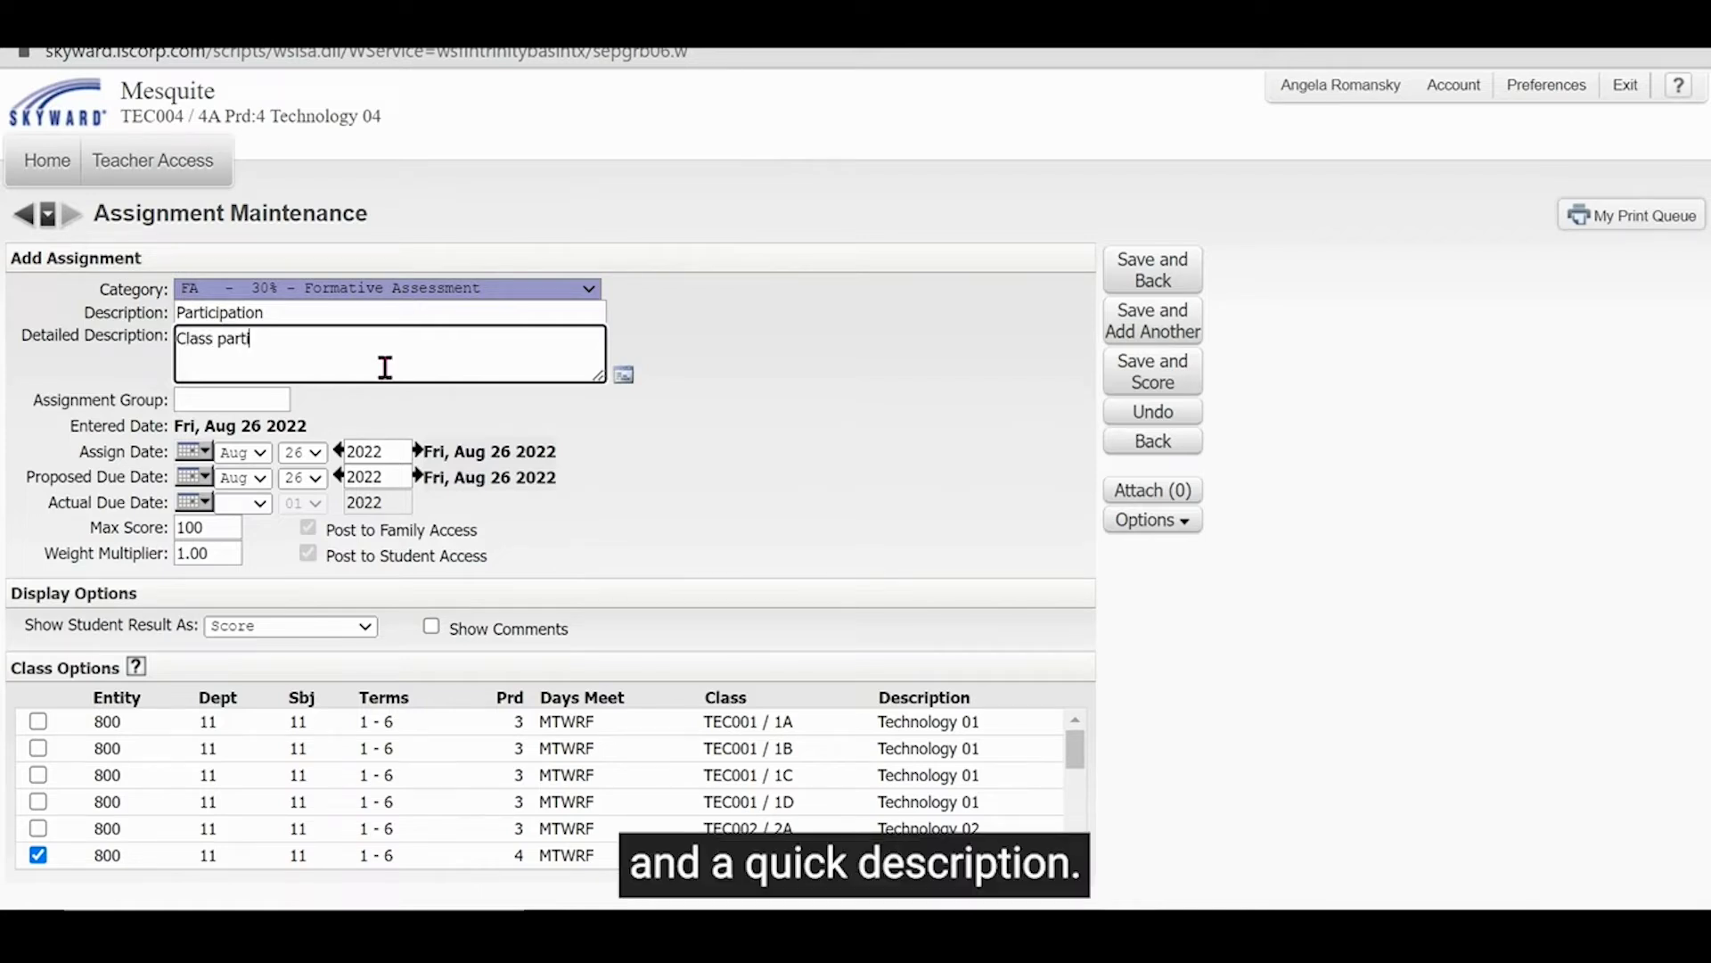
{"action": "type", "text": "cipation week 1"}
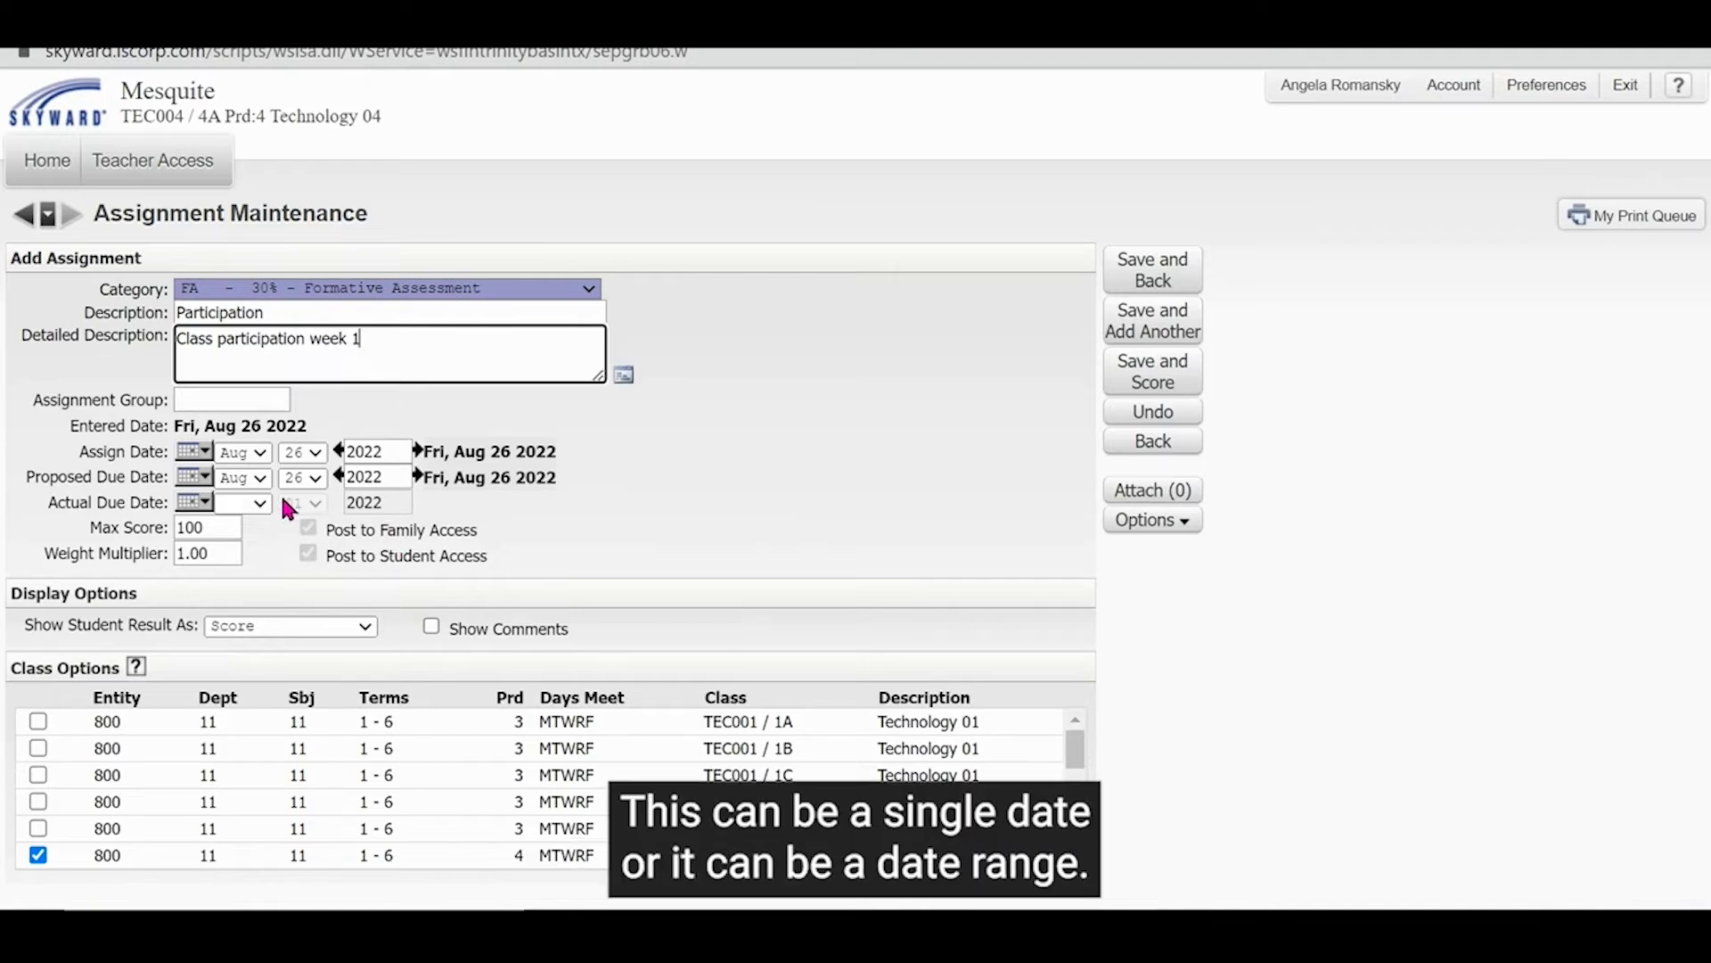
Set the Assign Date to Aug 15 and the Proposed Due Date to Aug 19, 2022.
{"action": "left_click", "coordinate": [197, 453]}
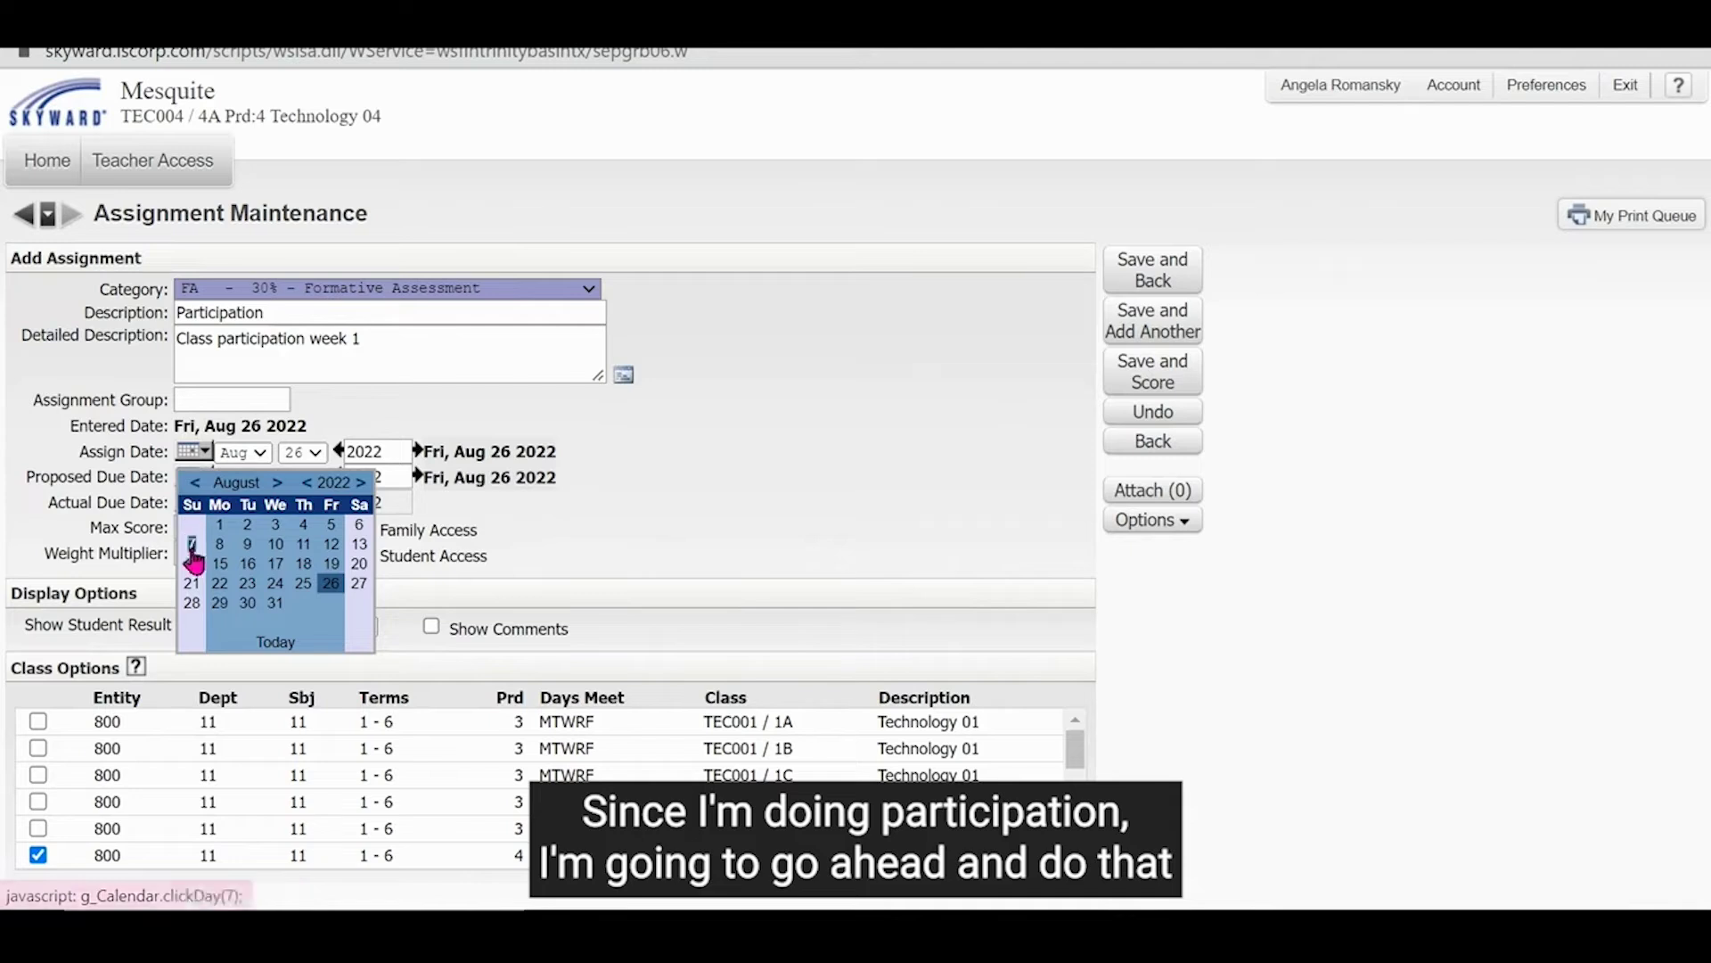
{"action": "left_click", "coordinate": [218, 563]}
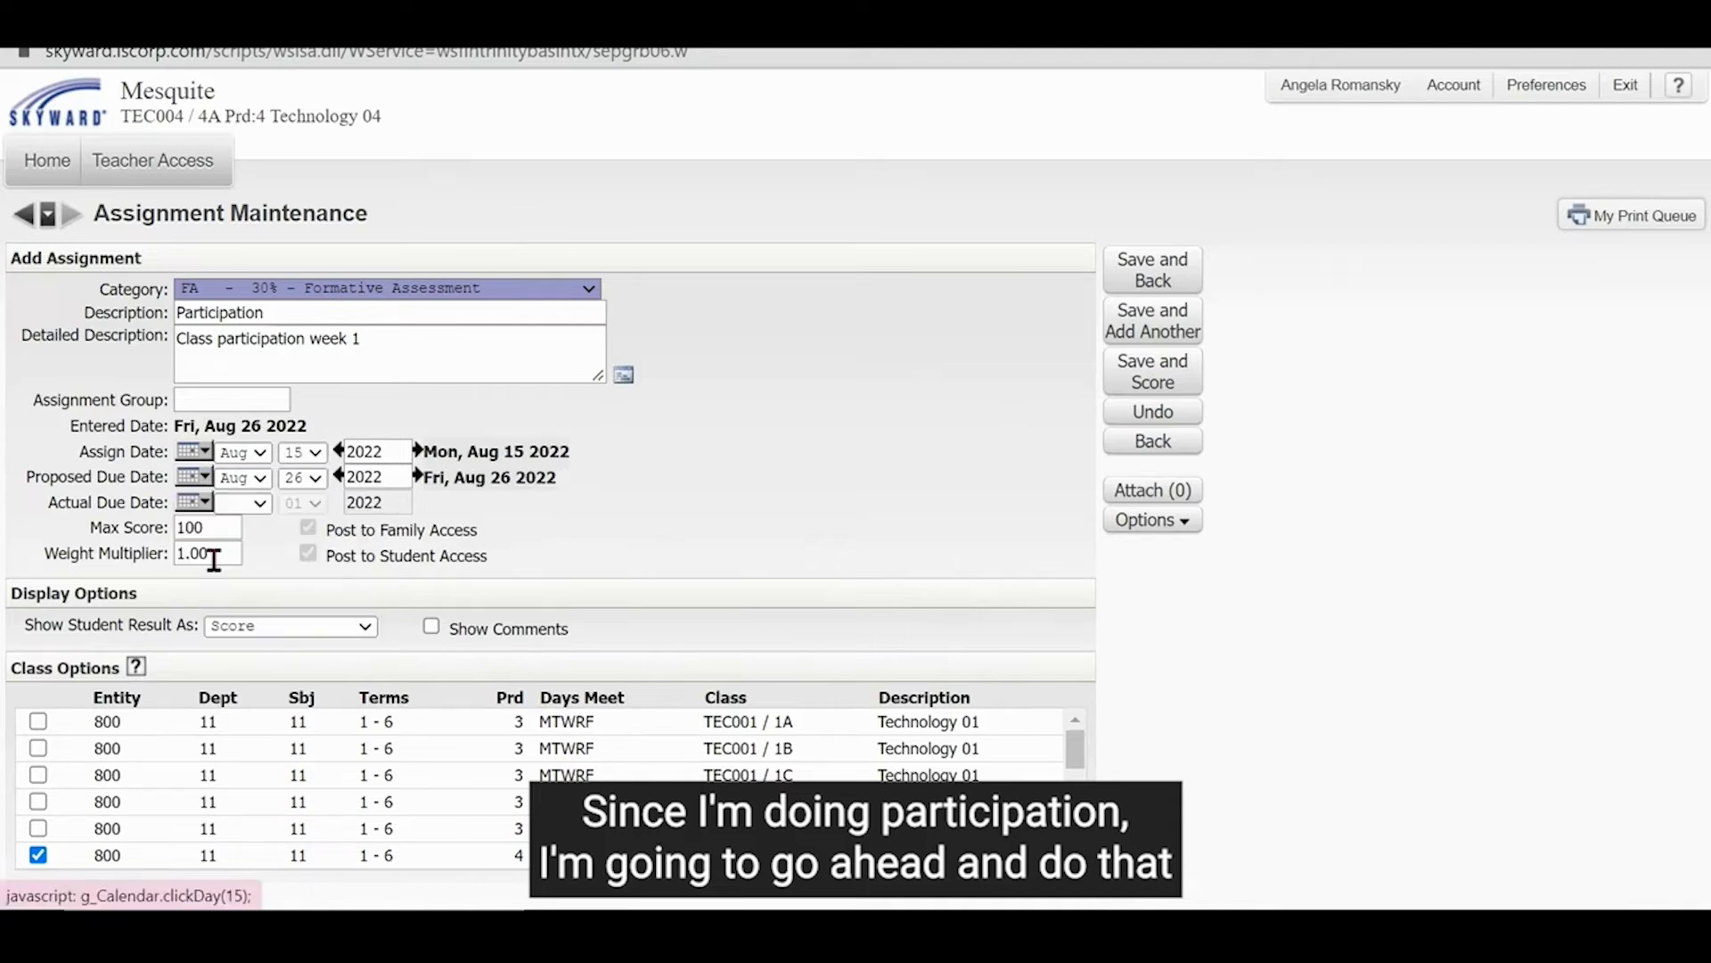
{"action": "left_click", "coordinate": [195, 477]}
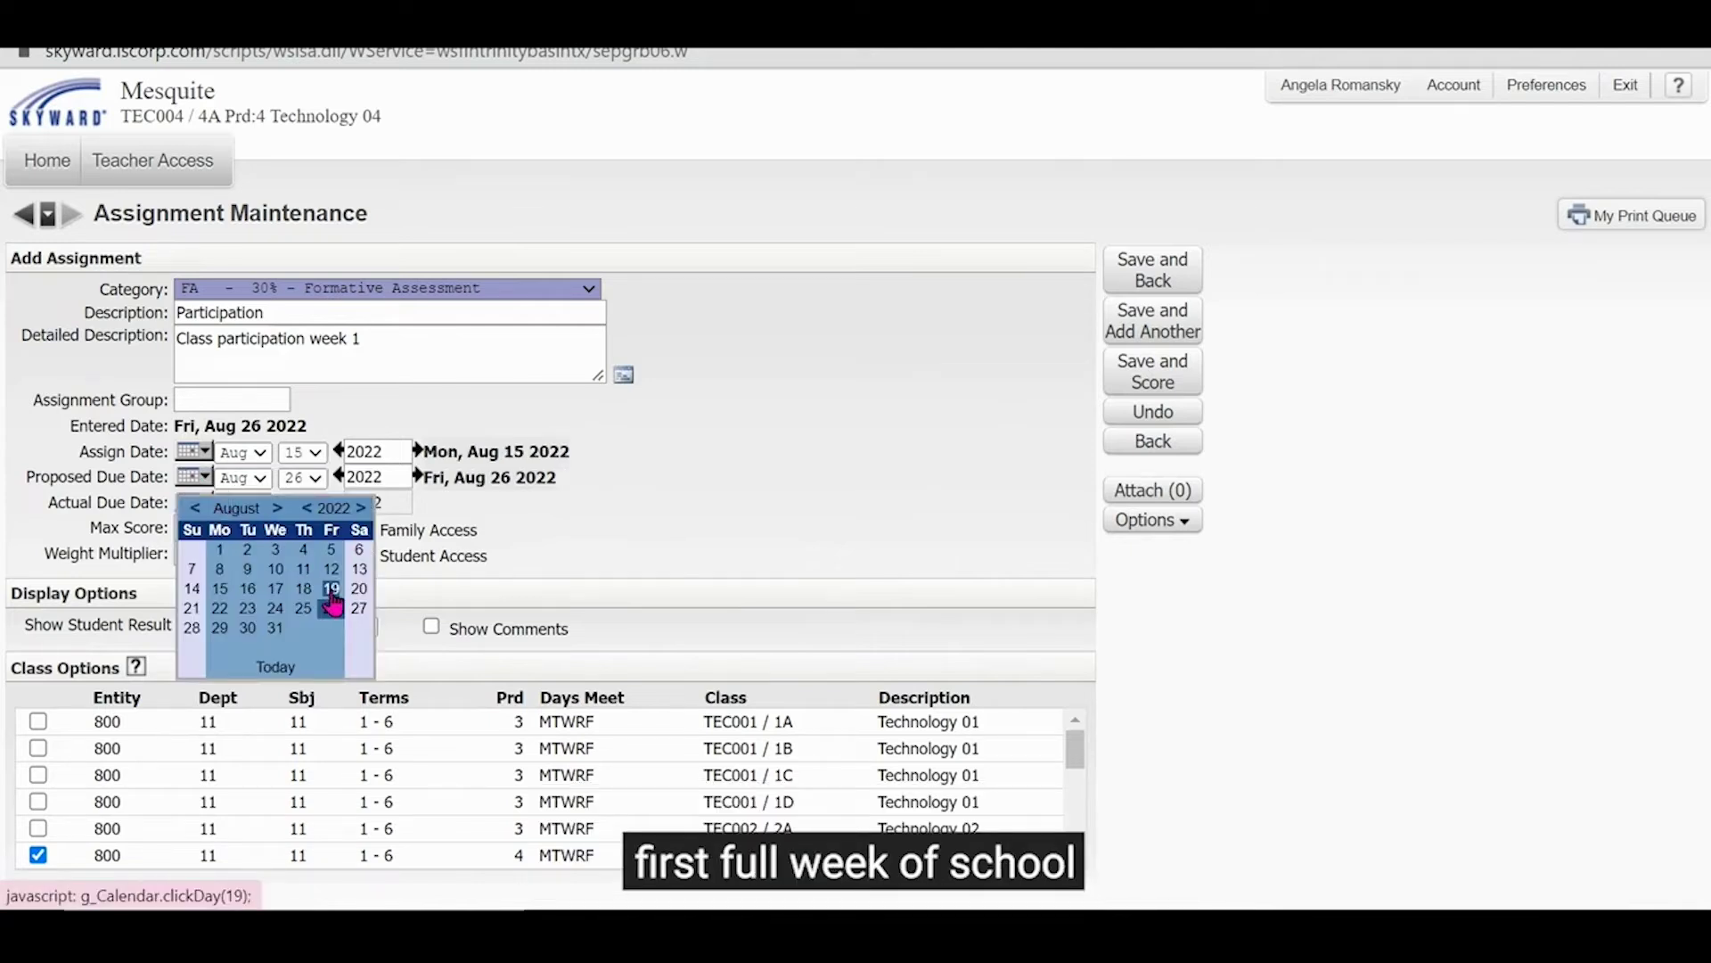
{"action": "left_click", "coordinate": [330, 589]}
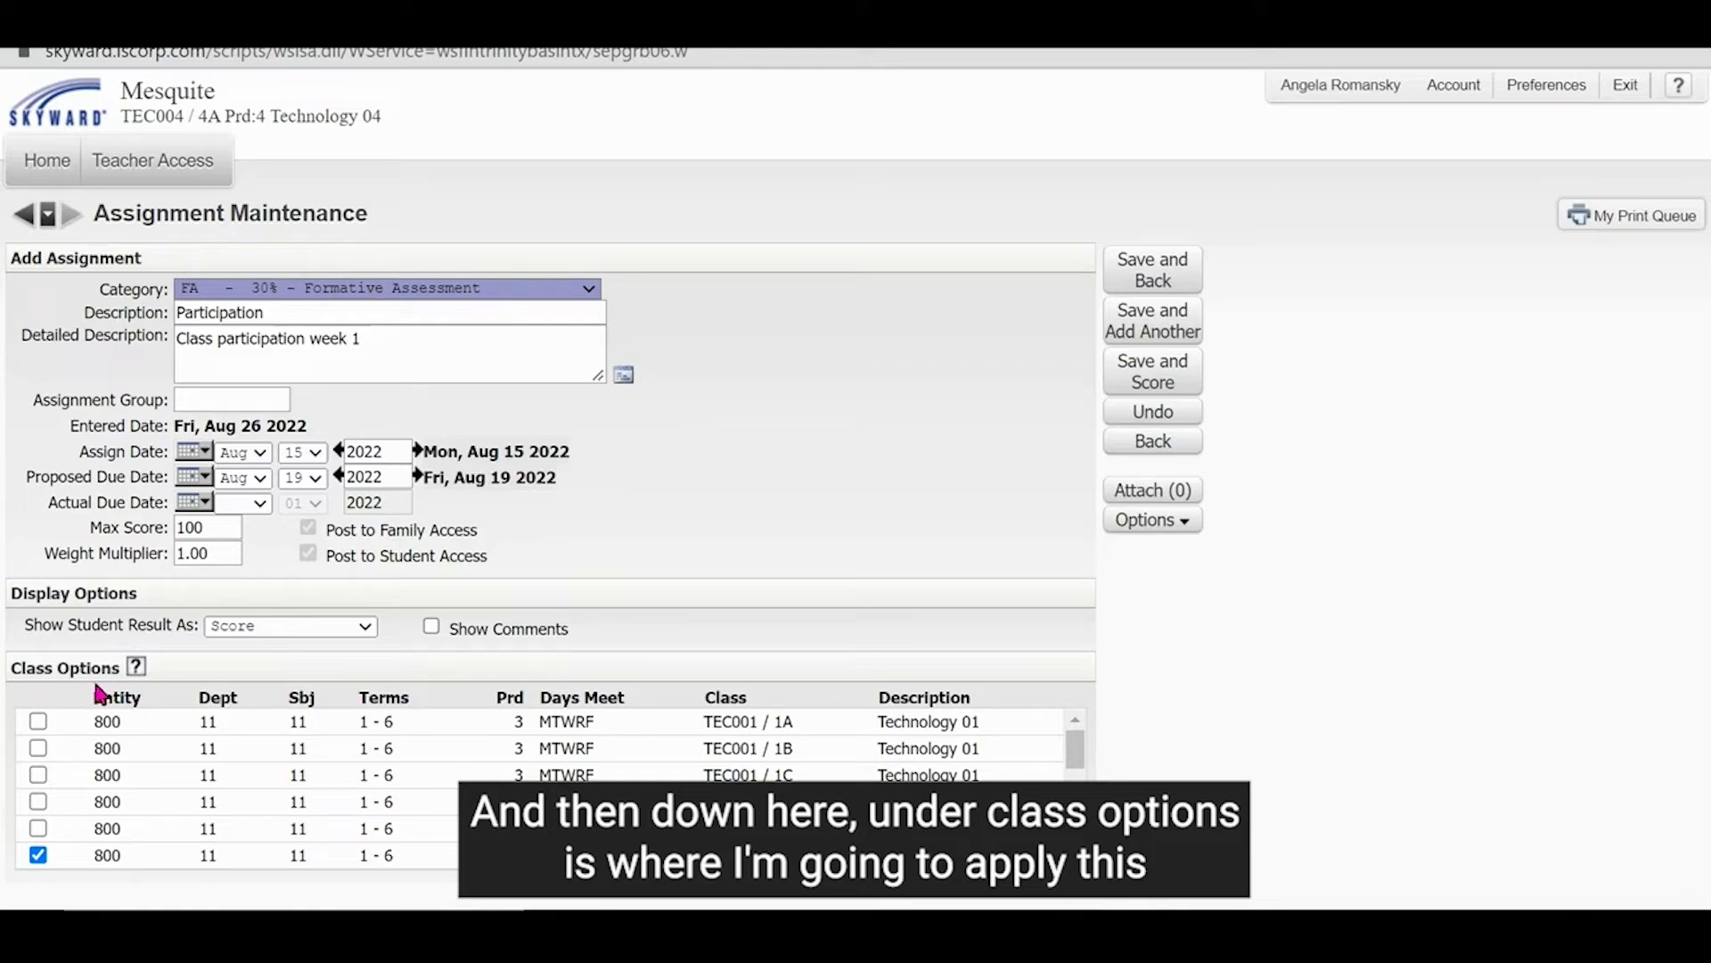
Tick TEC004 / 4B, the 5 sections, TEC008 / 8A, 8B and TEC003 / 3A in Class Options.
{"action": "scroll", "coordinate": [351, 833], "scroll_direction": "down", "scroll_amount": 3}
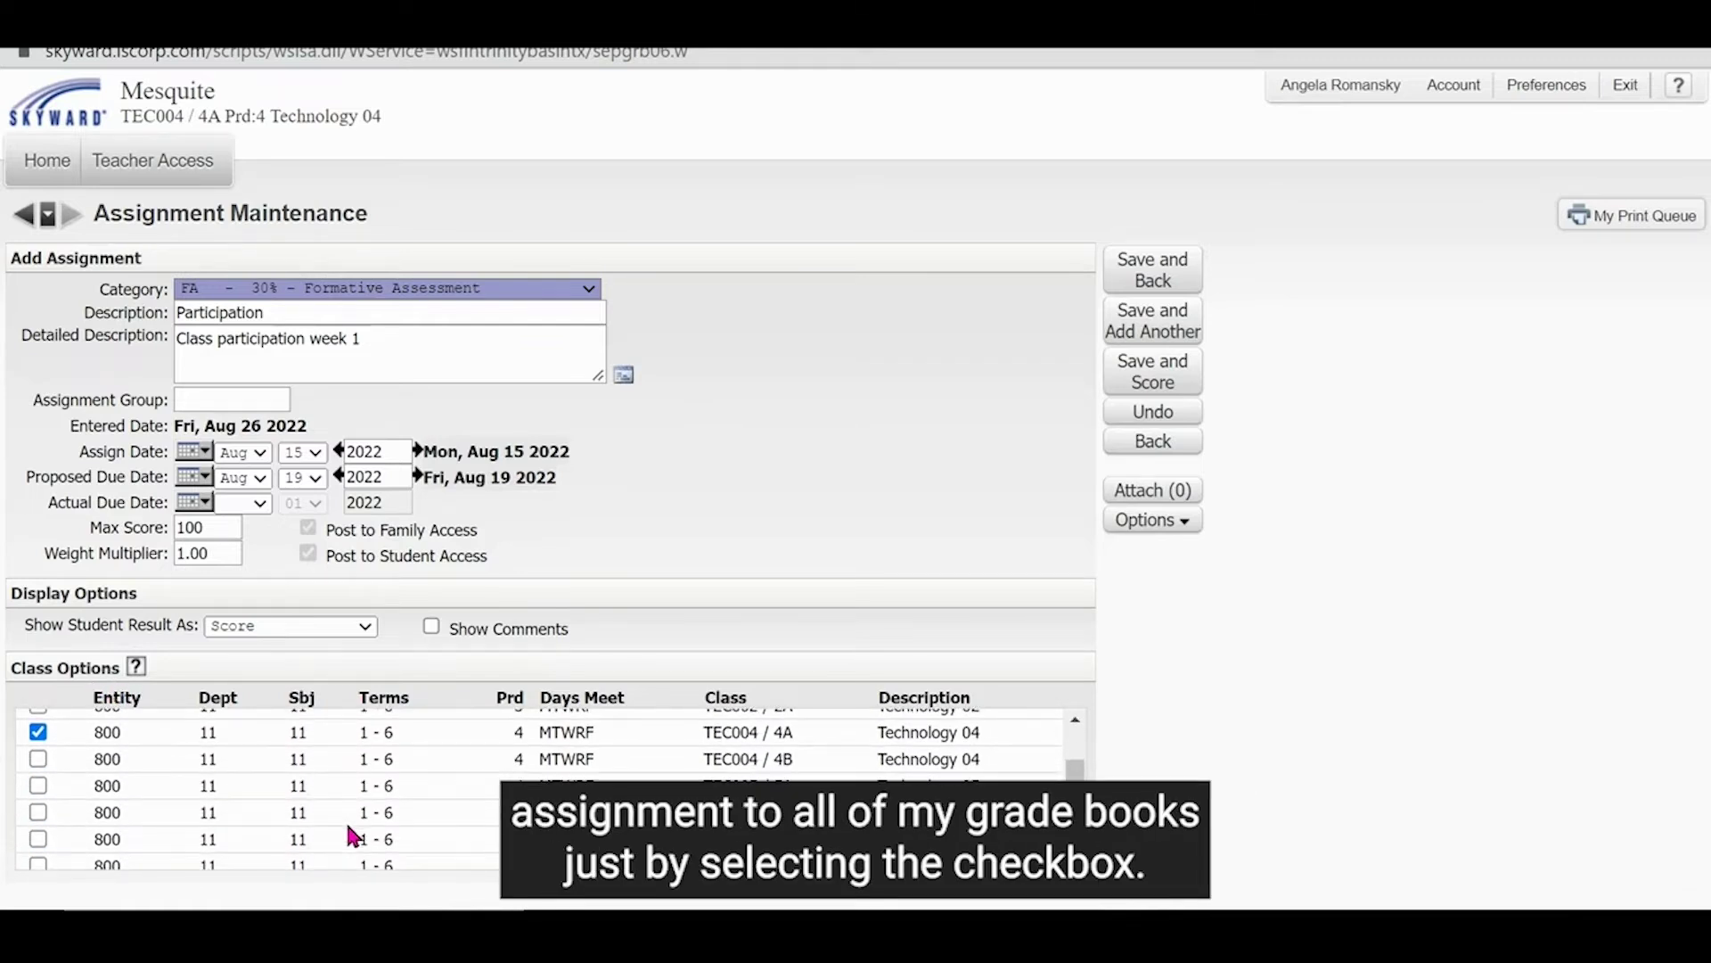
{"action": "left_click", "coordinate": [37, 759]}
{"action": "left_click", "coordinate": [38, 786]}
{"action": "left_click", "coordinate": [38, 812]}
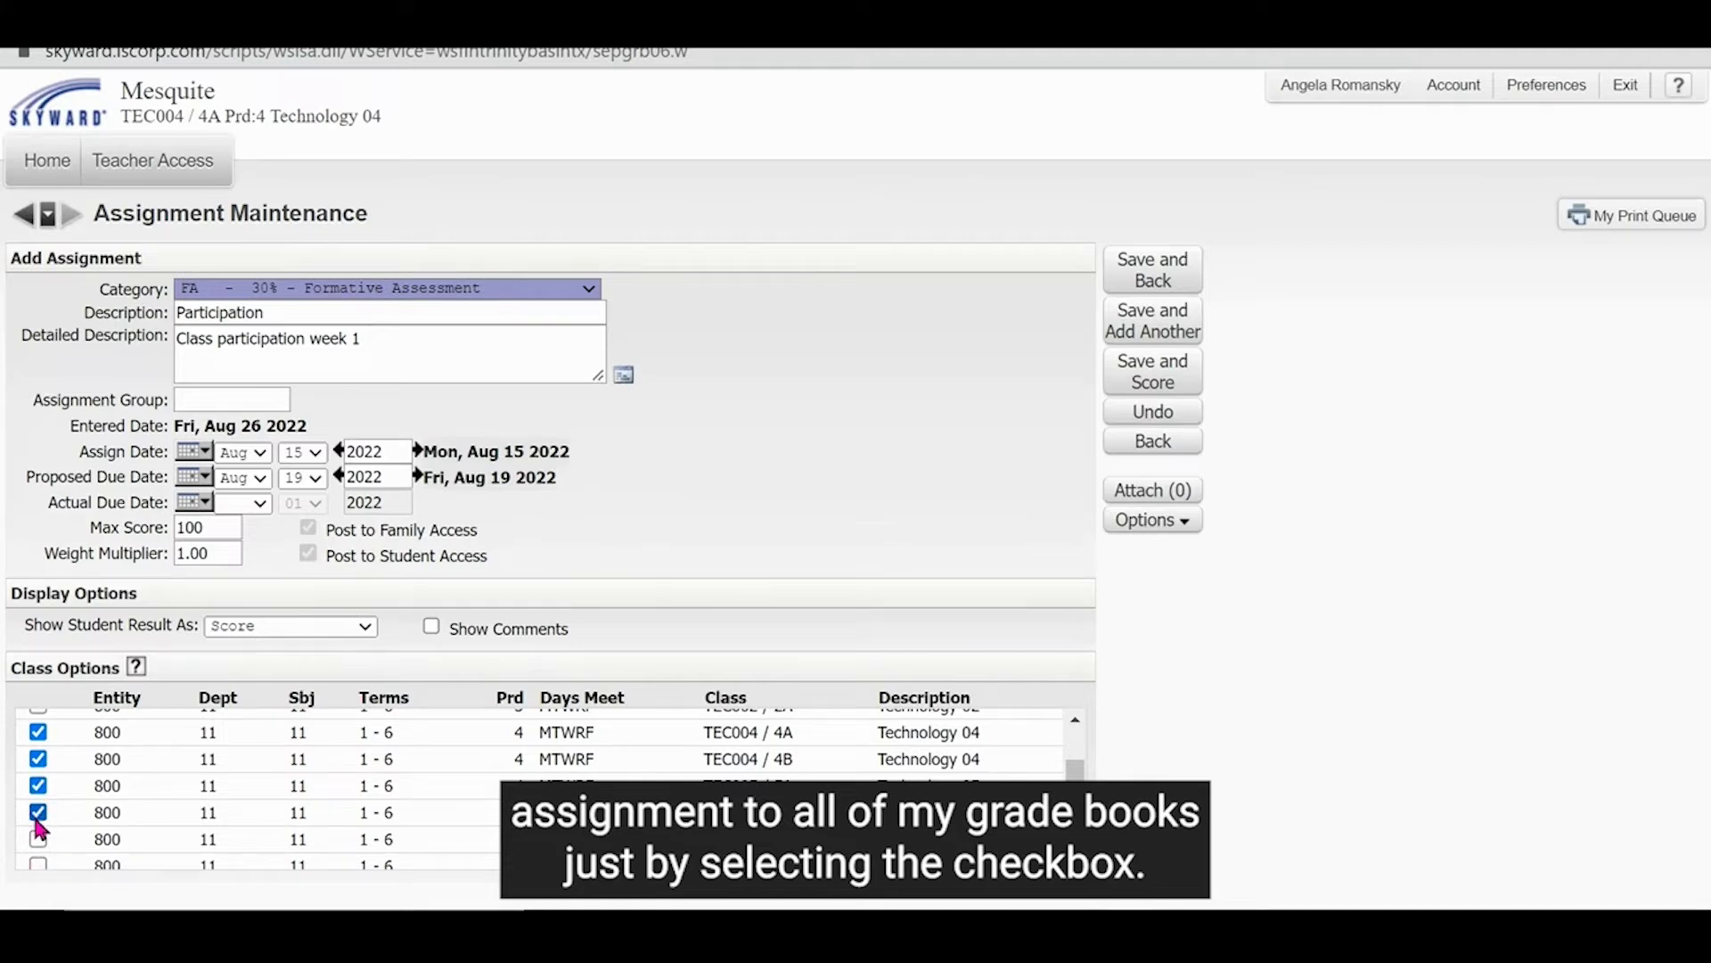
{"action": "left_click", "coordinate": [37, 839]}
{"action": "scroll", "coordinate": [39, 848], "scroll_direction": "down", "scroll_amount": 3}
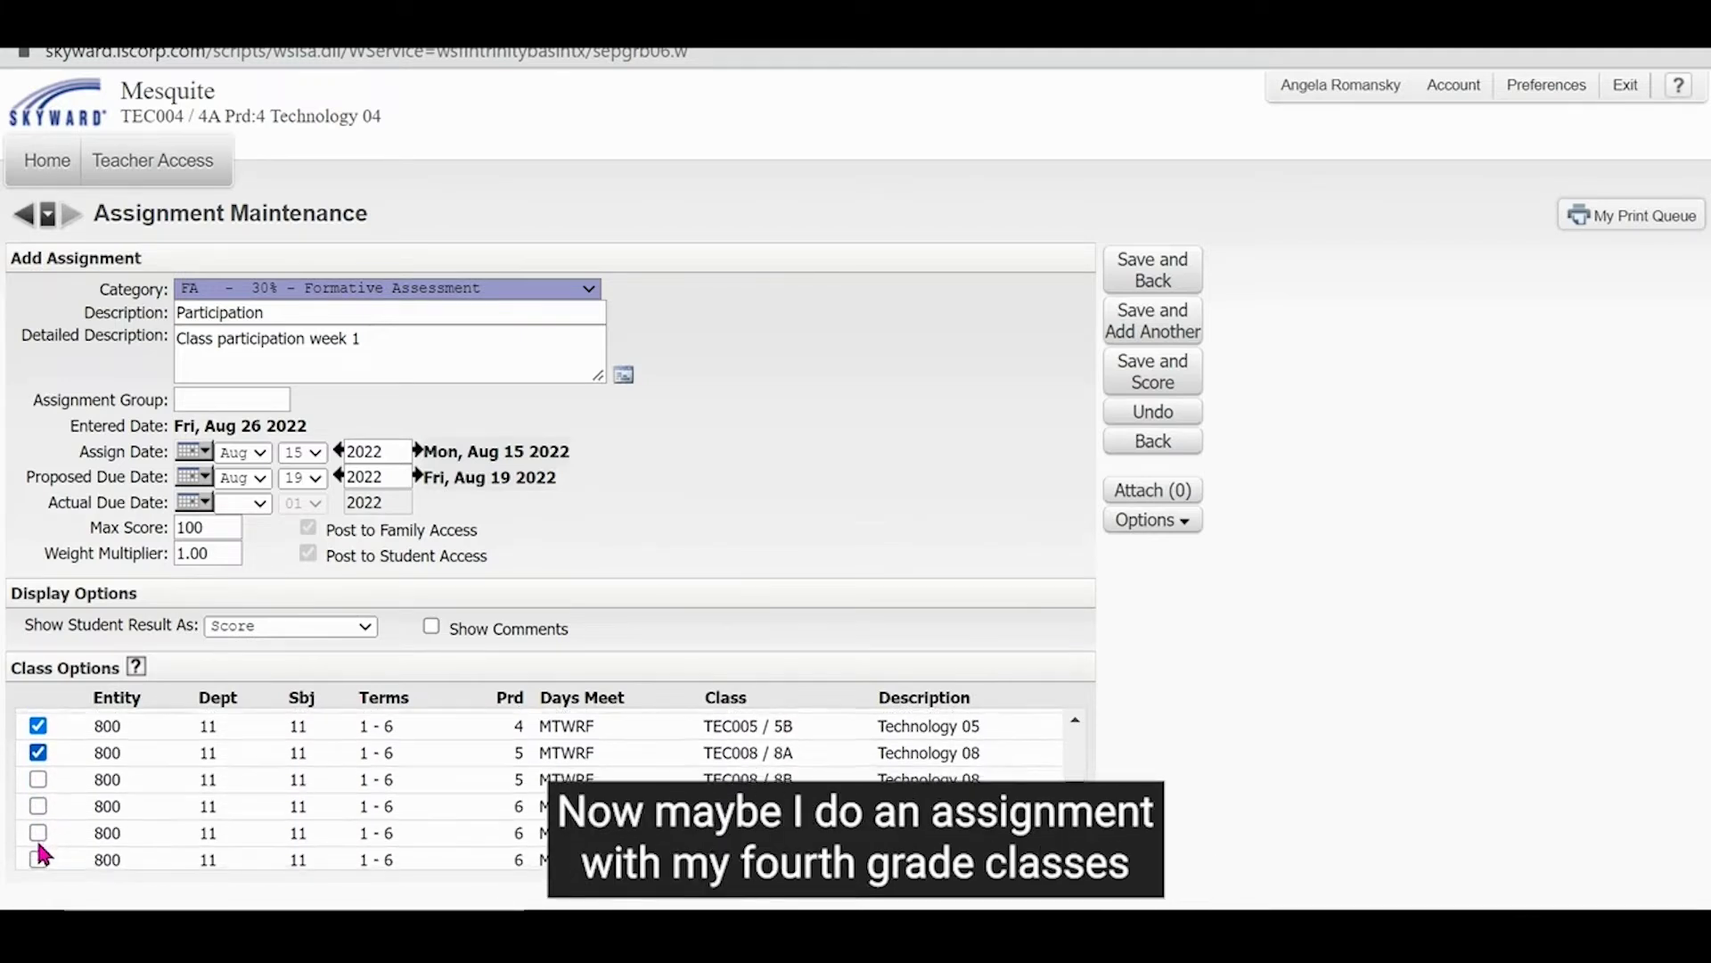
{"action": "left_click", "coordinate": [38, 738]}
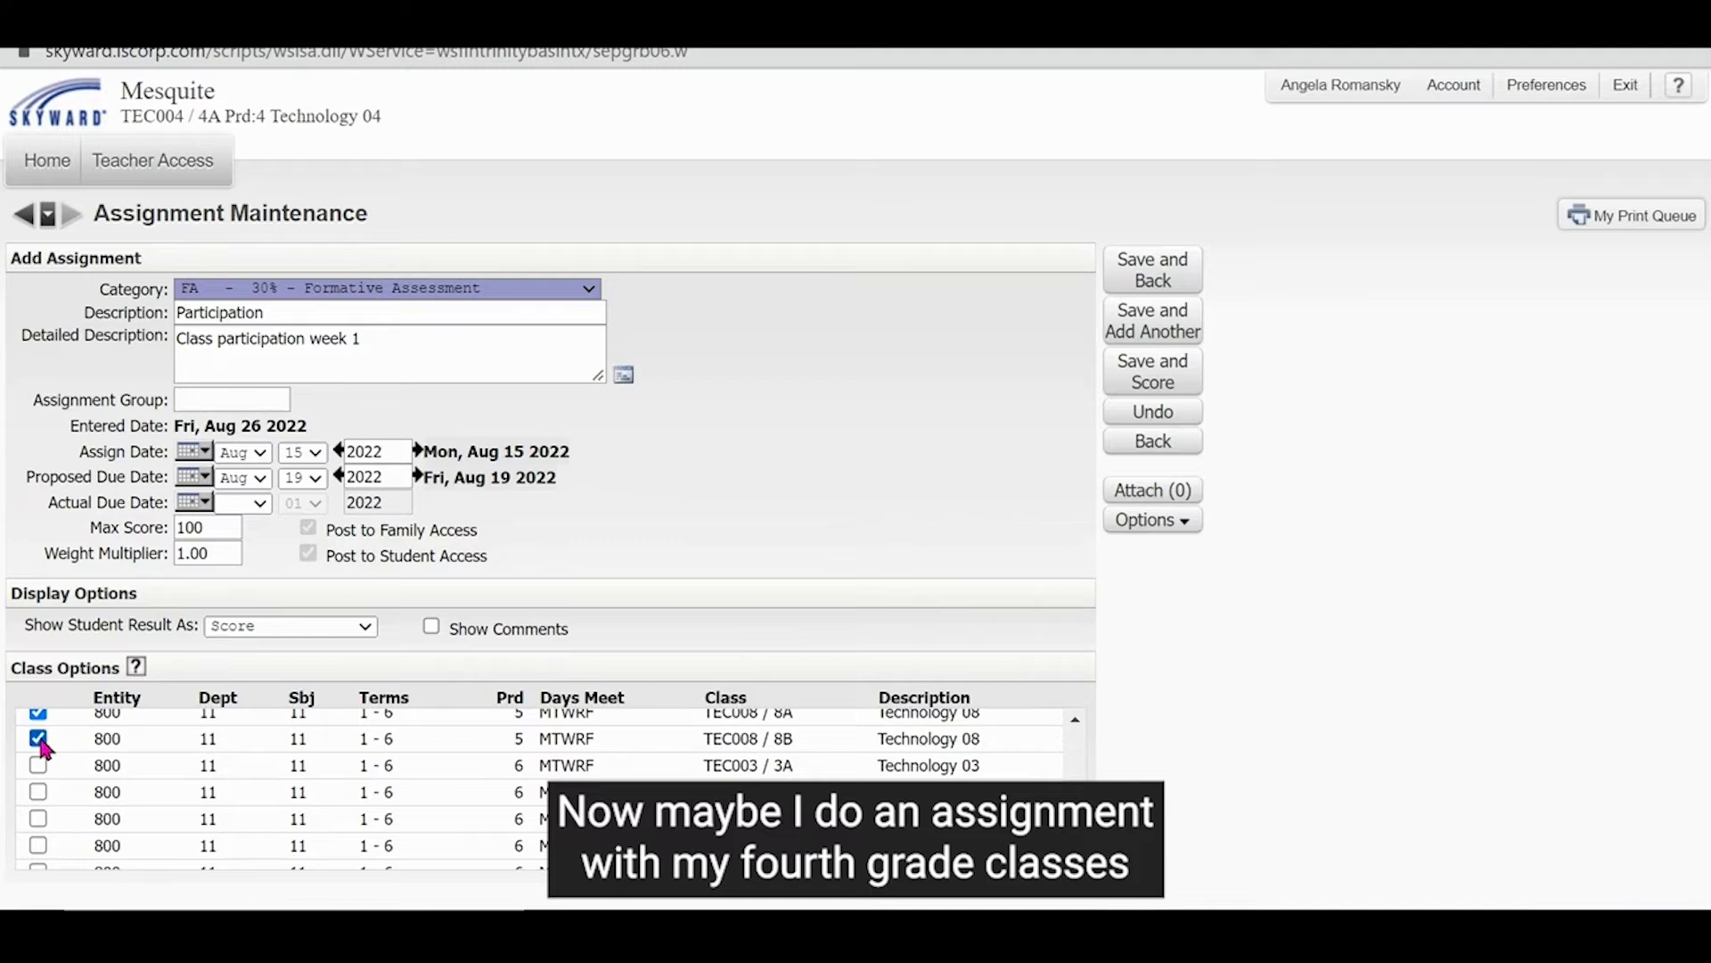
{"action": "left_click", "coordinate": [37, 765]}
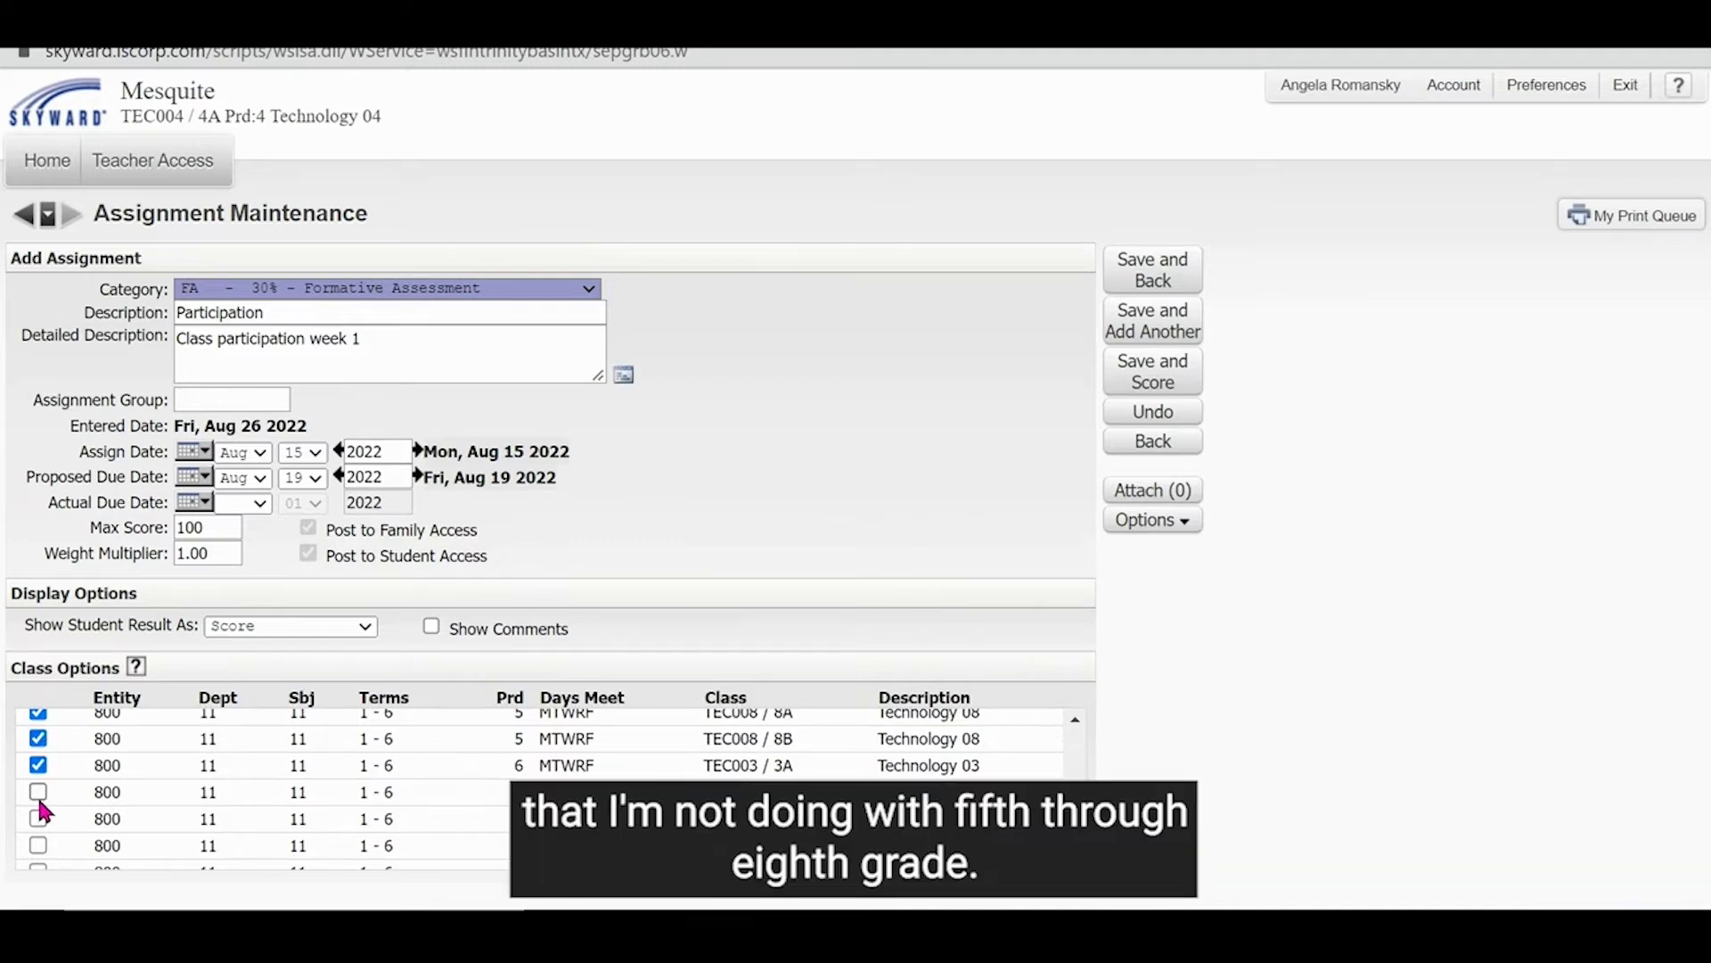
Tick the further sections below 3A, including the 6 sections, plus TEC007 / 7B and 7D.
{"action": "left_click", "coordinate": [37, 791]}
{"action": "left_click", "coordinate": [38, 818]}
{"action": "left_click", "coordinate": [37, 846]}
{"action": "scroll", "coordinate": [147, 824], "scroll_direction": "down", "scroll_amount": 1}
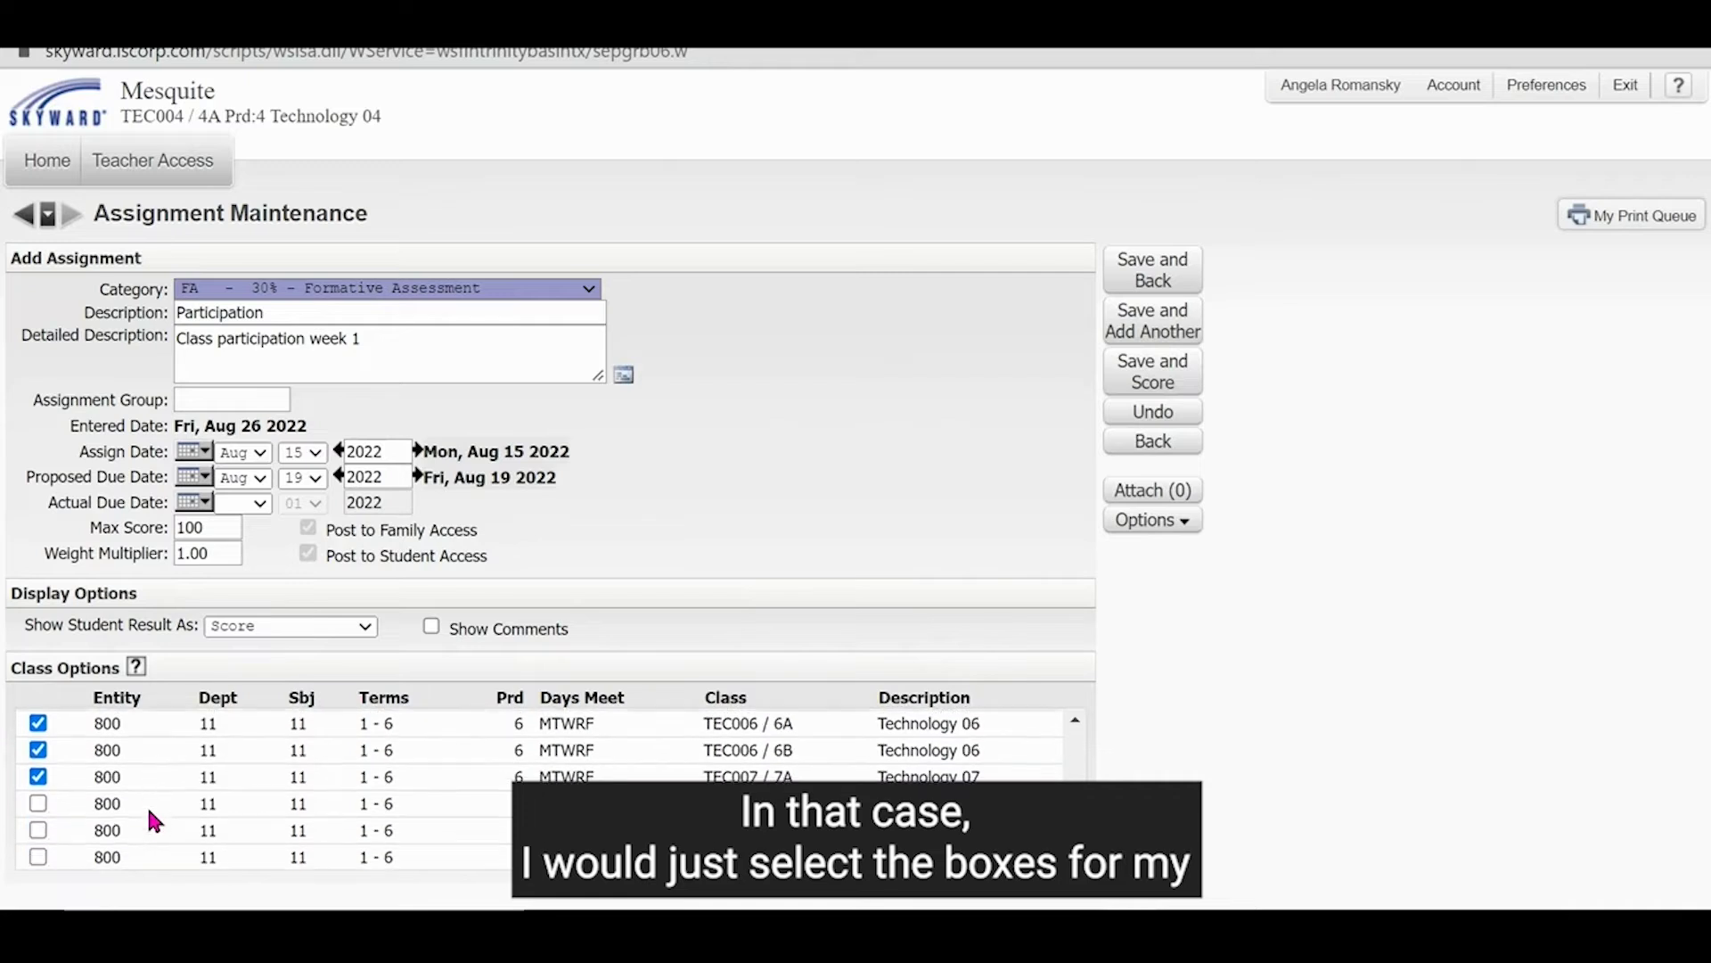
{"action": "left_click", "coordinate": [37, 807]}
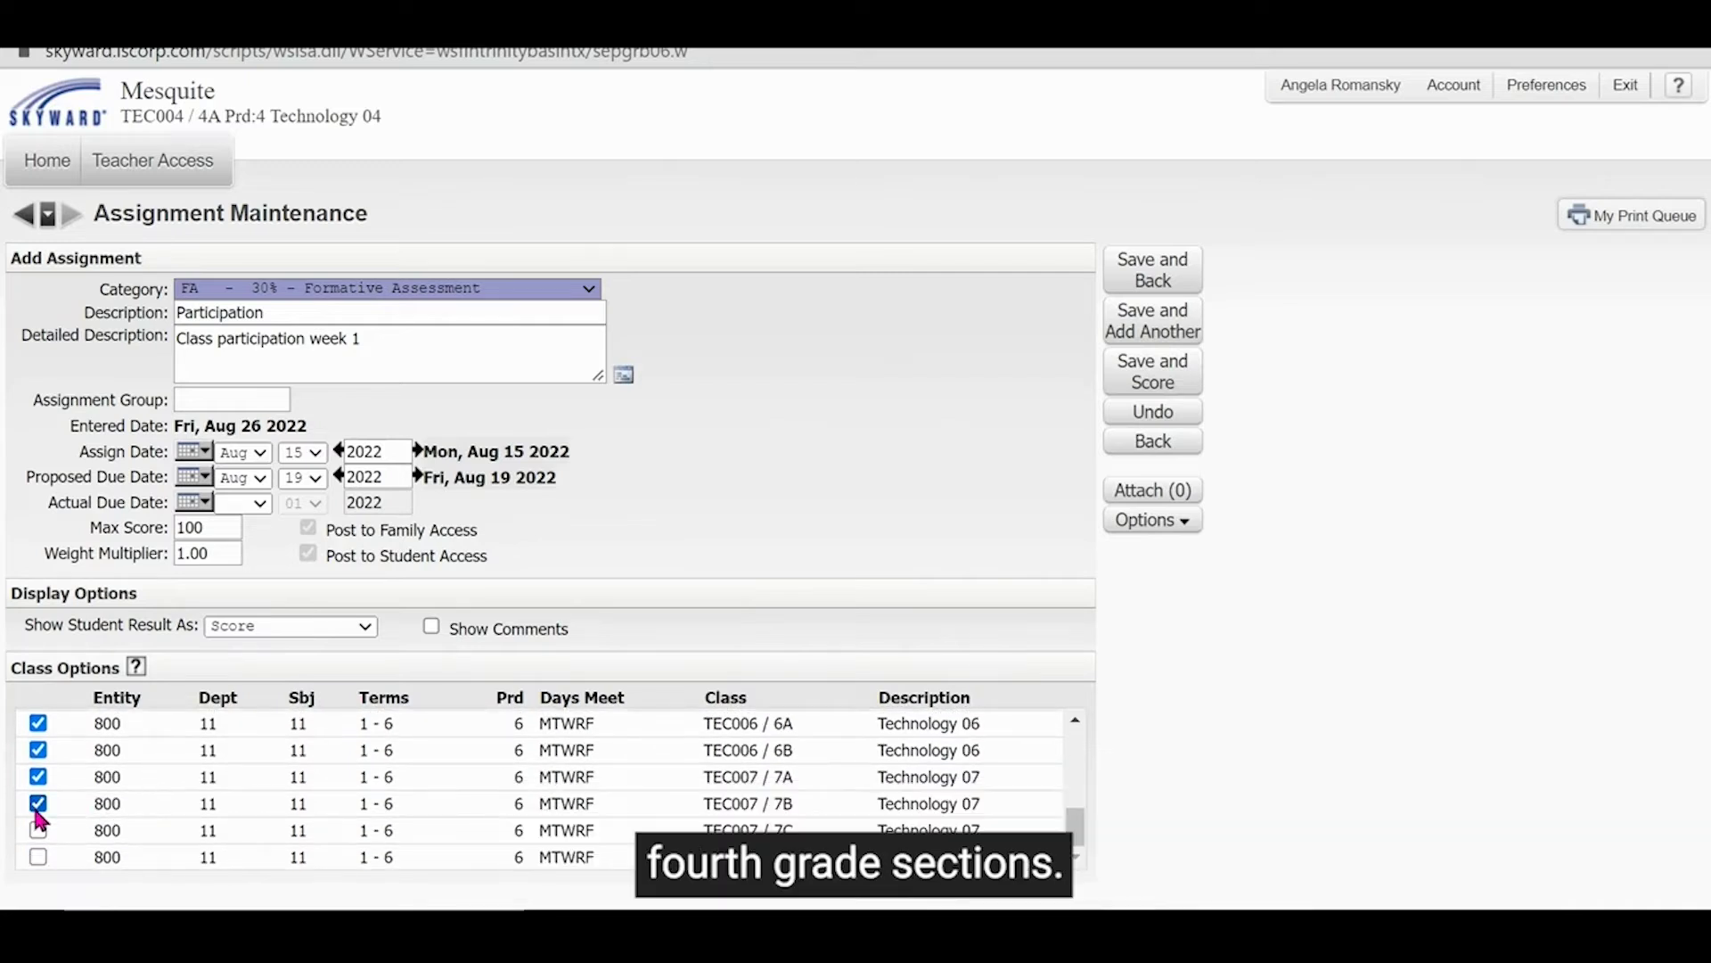
{"action": "left_click", "coordinate": [38, 858]}
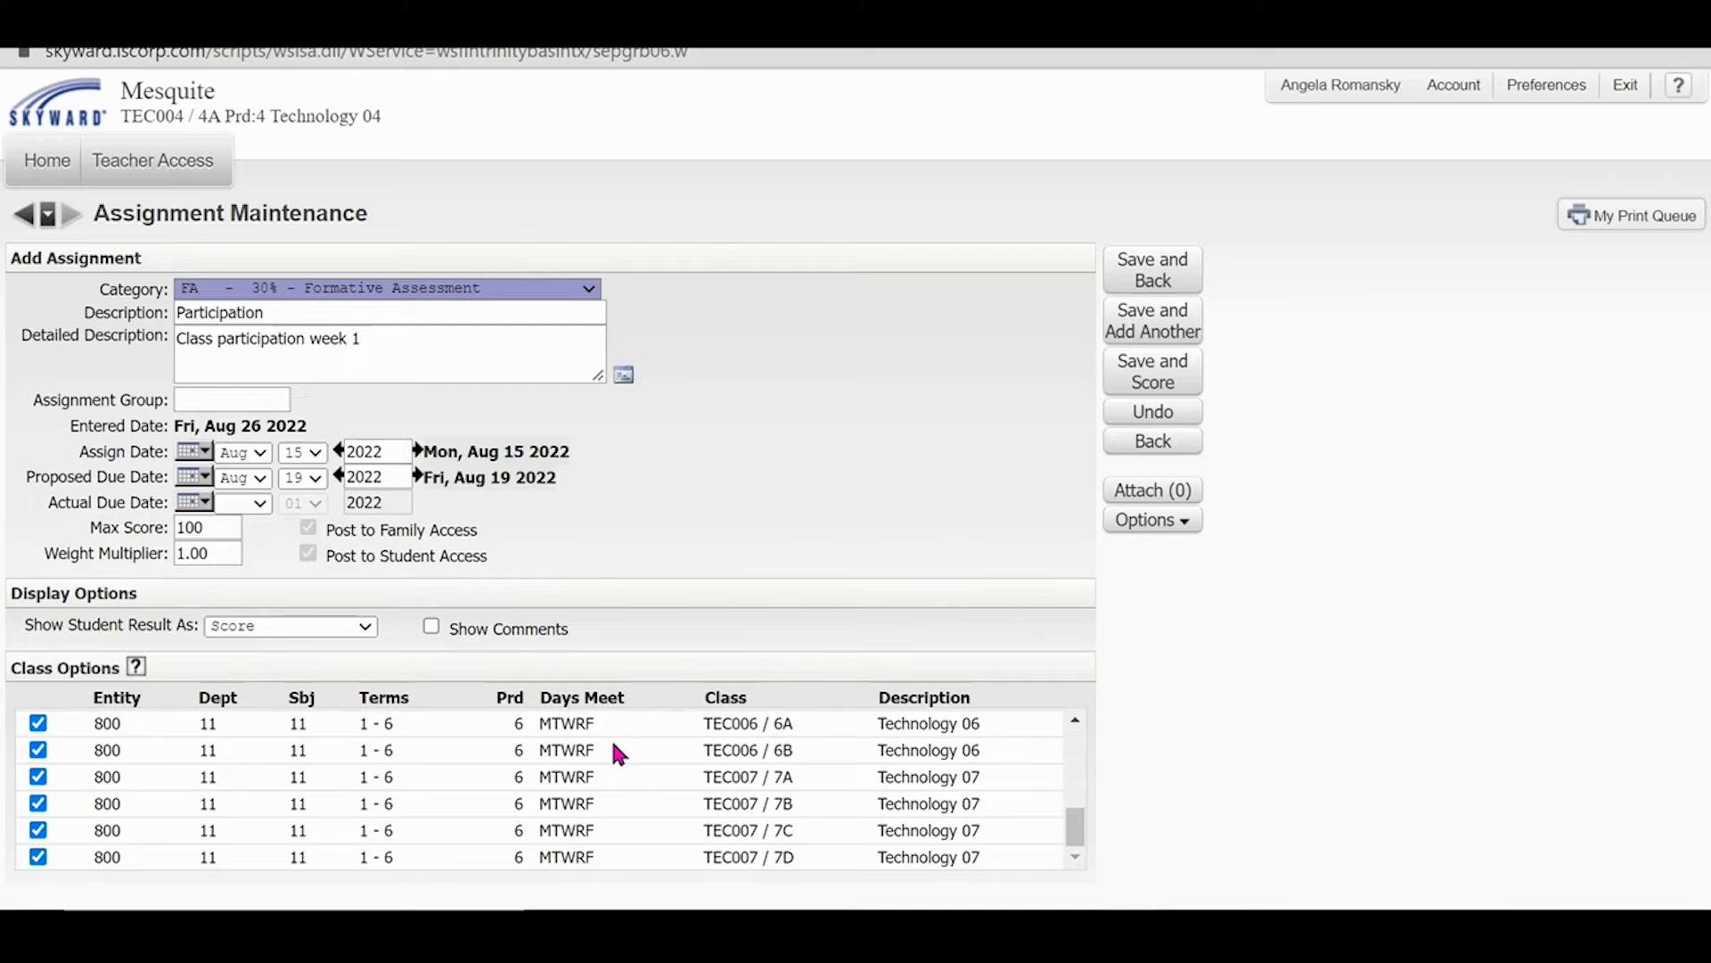
{"action": "scroll", "coordinate": [725, 802], "scroll_direction": "up", "scroll_amount": 5}
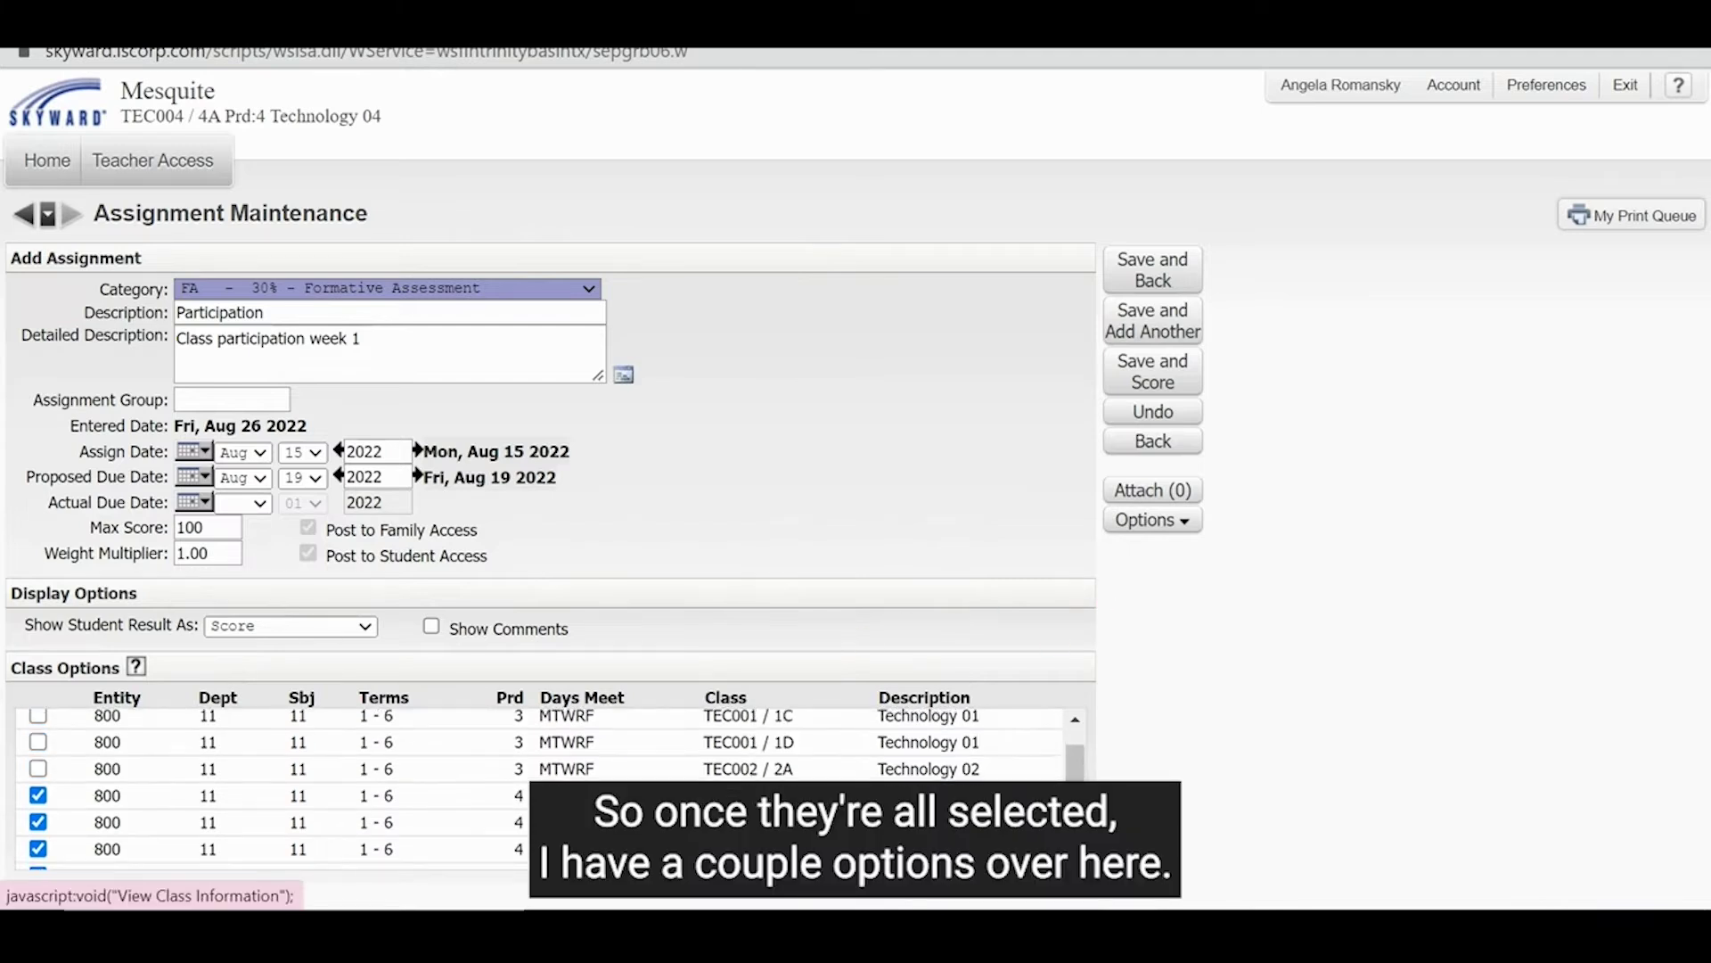
{"action": "scroll", "coordinate": [624, 784], "scroll_direction": "down", "scroll_amount": 1}
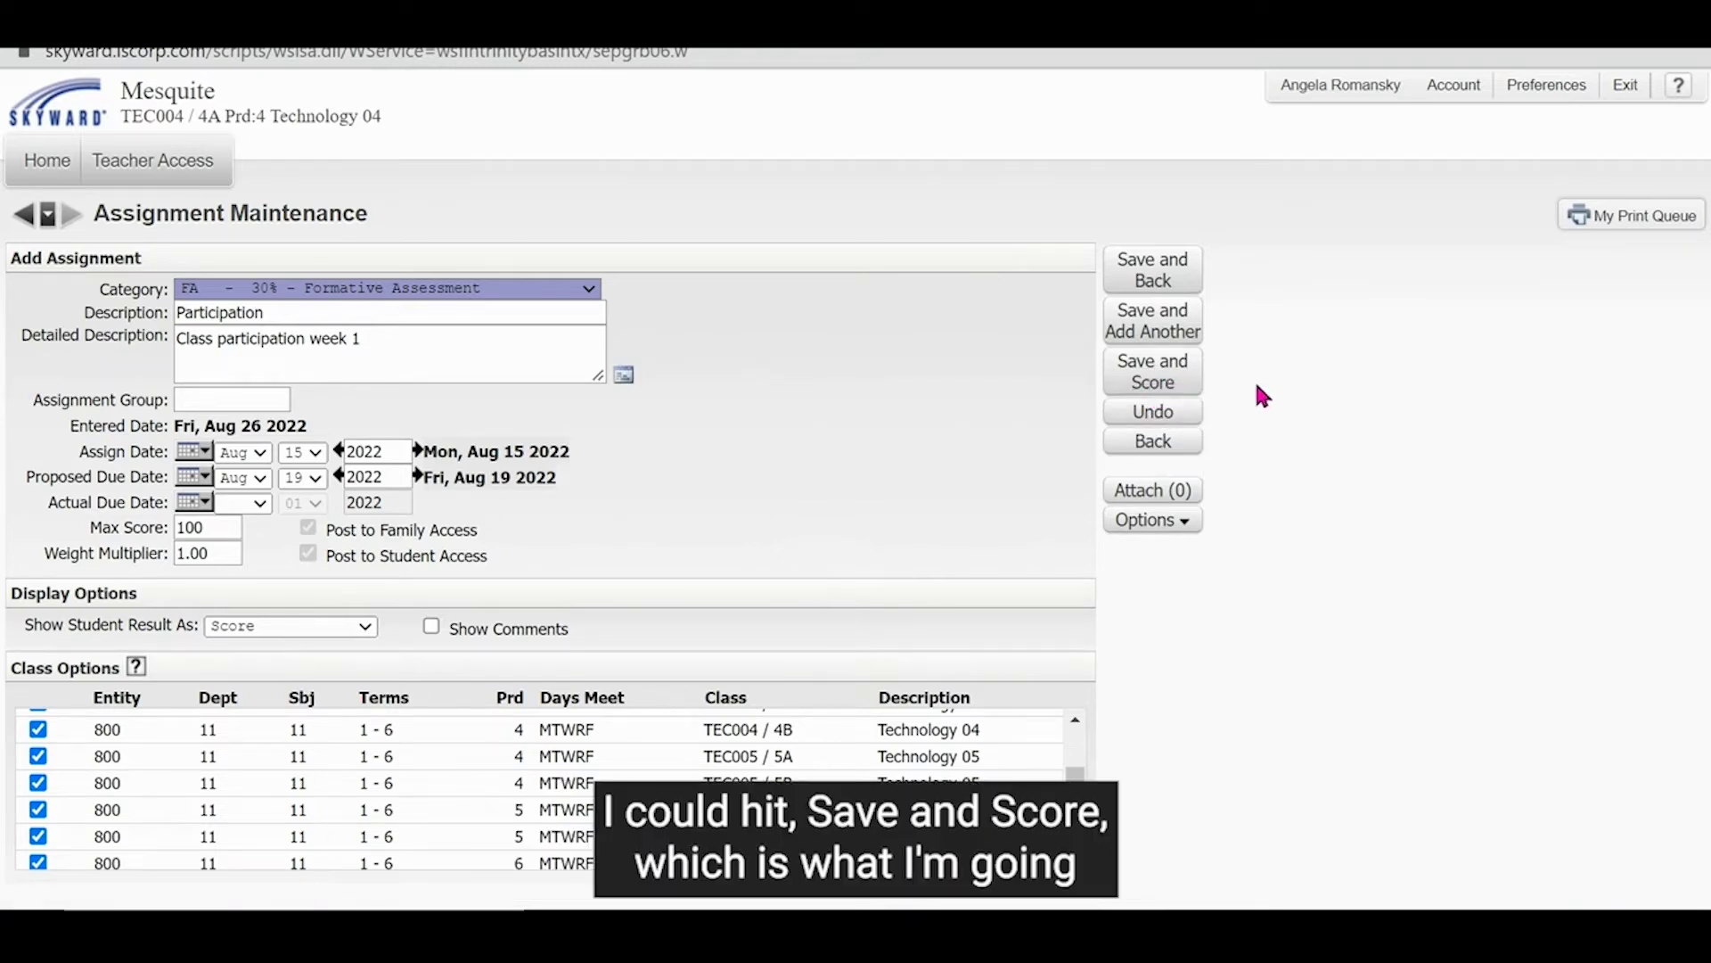
Save and Score the assignment, entering 70 and 80 for the first two students.
{"action": "left_click", "coordinate": [1172, 382]}
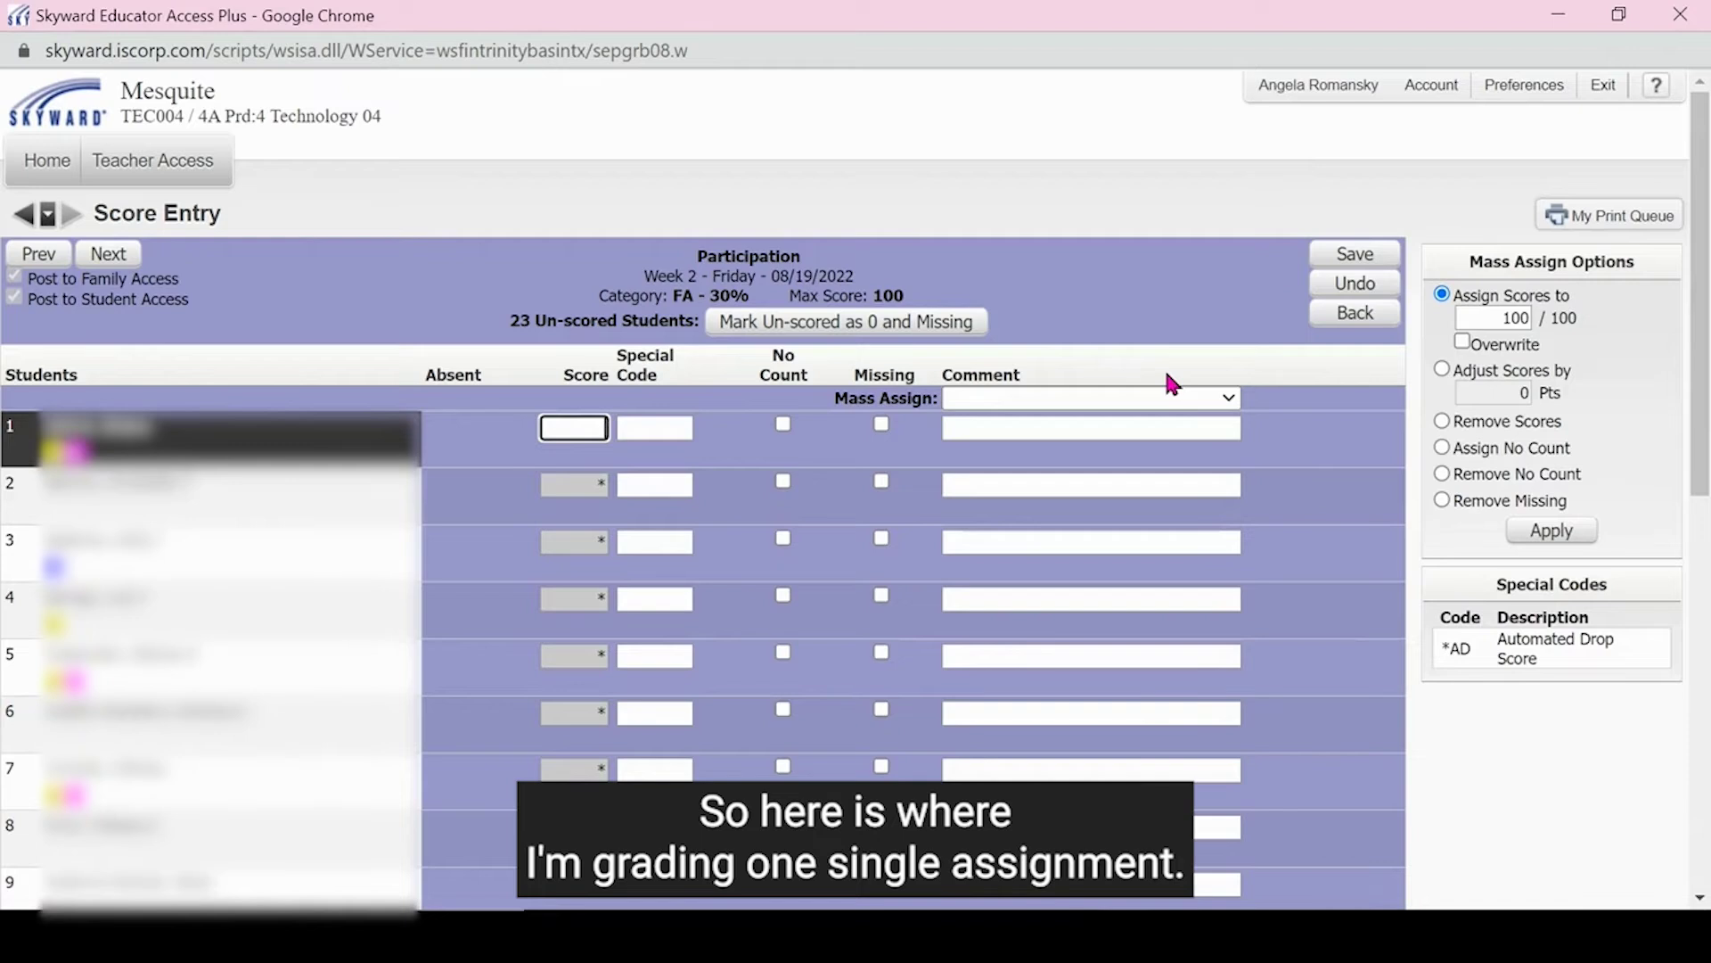
{"action": "left_click", "coordinate": [584, 426]}
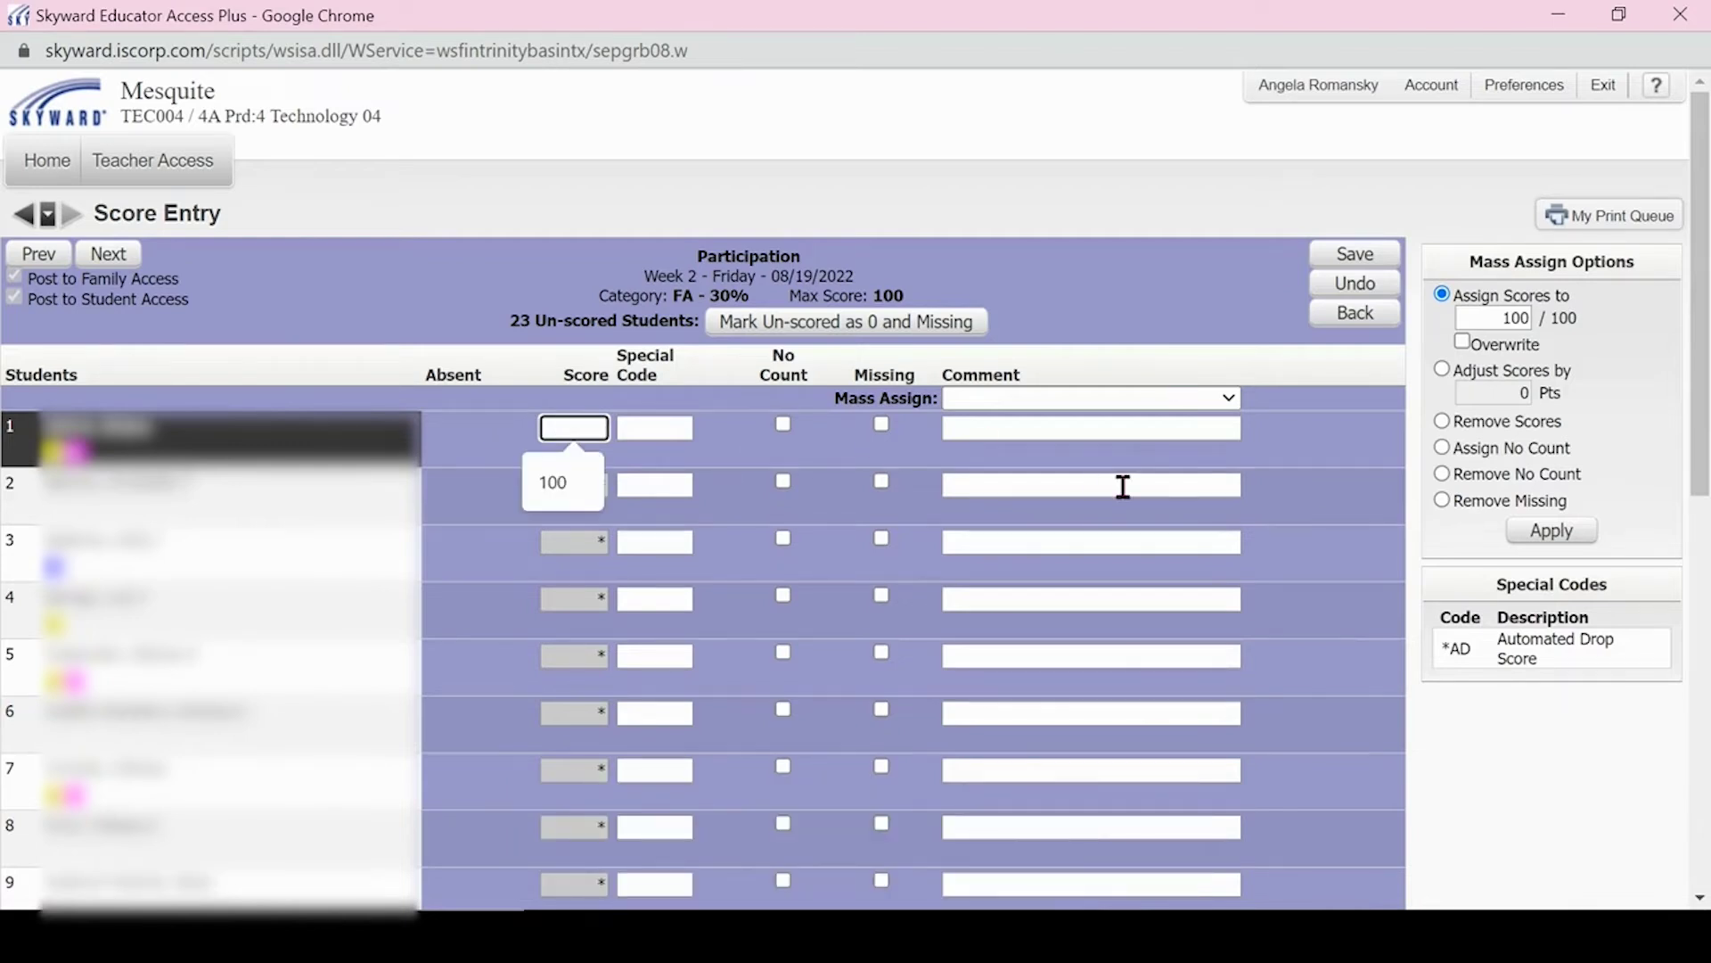
{"action": "type", "text": "70"}
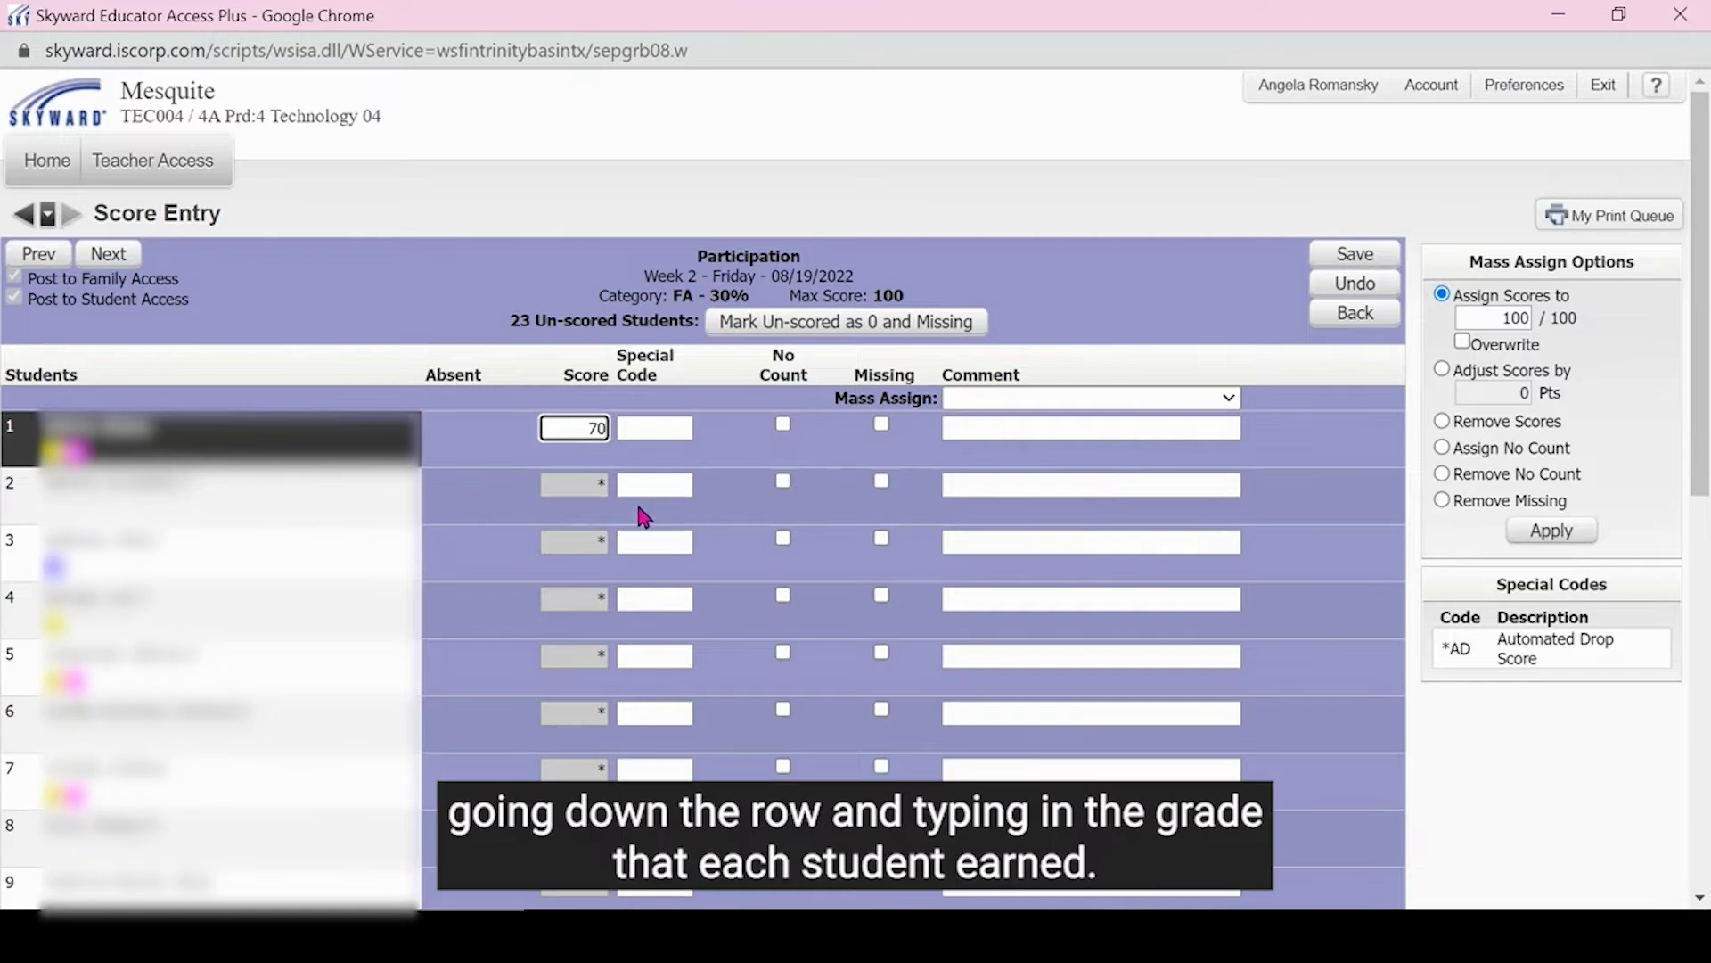
{"action": "left_click", "coordinate": [579, 491]}
{"action": "type", "text": "80"}
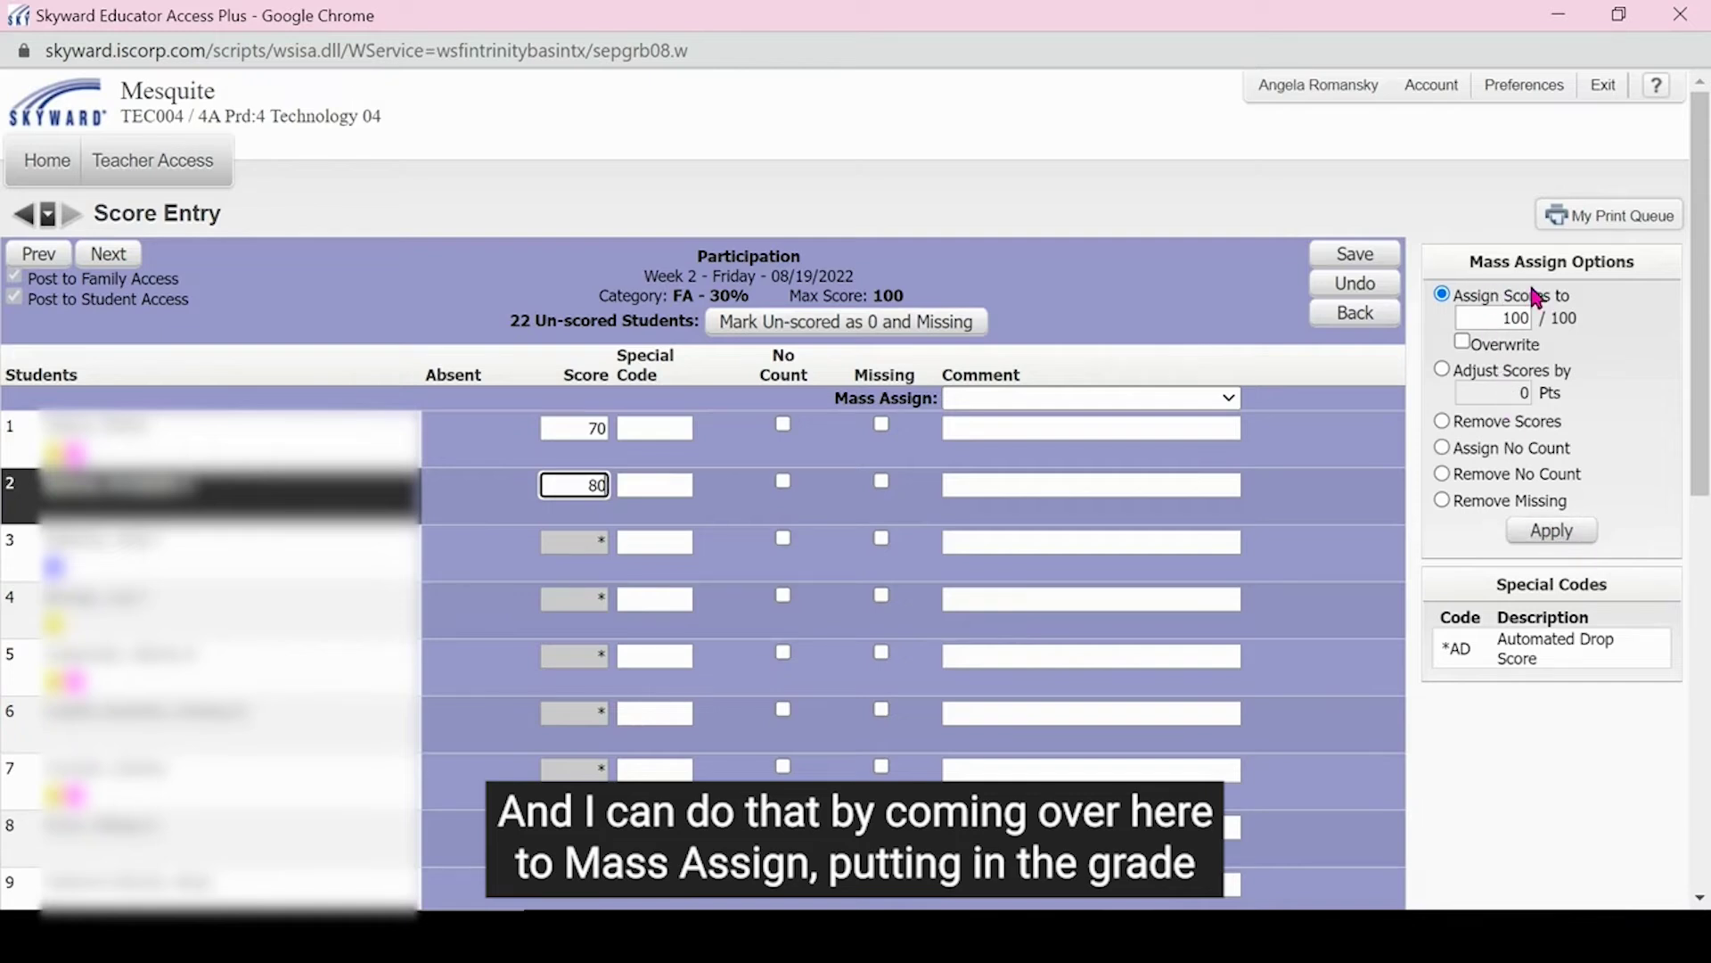
Mass assign 100 to everyone, change both earlier scores to 100, and save.
{"action": "left_click", "coordinate": [1521, 318]}
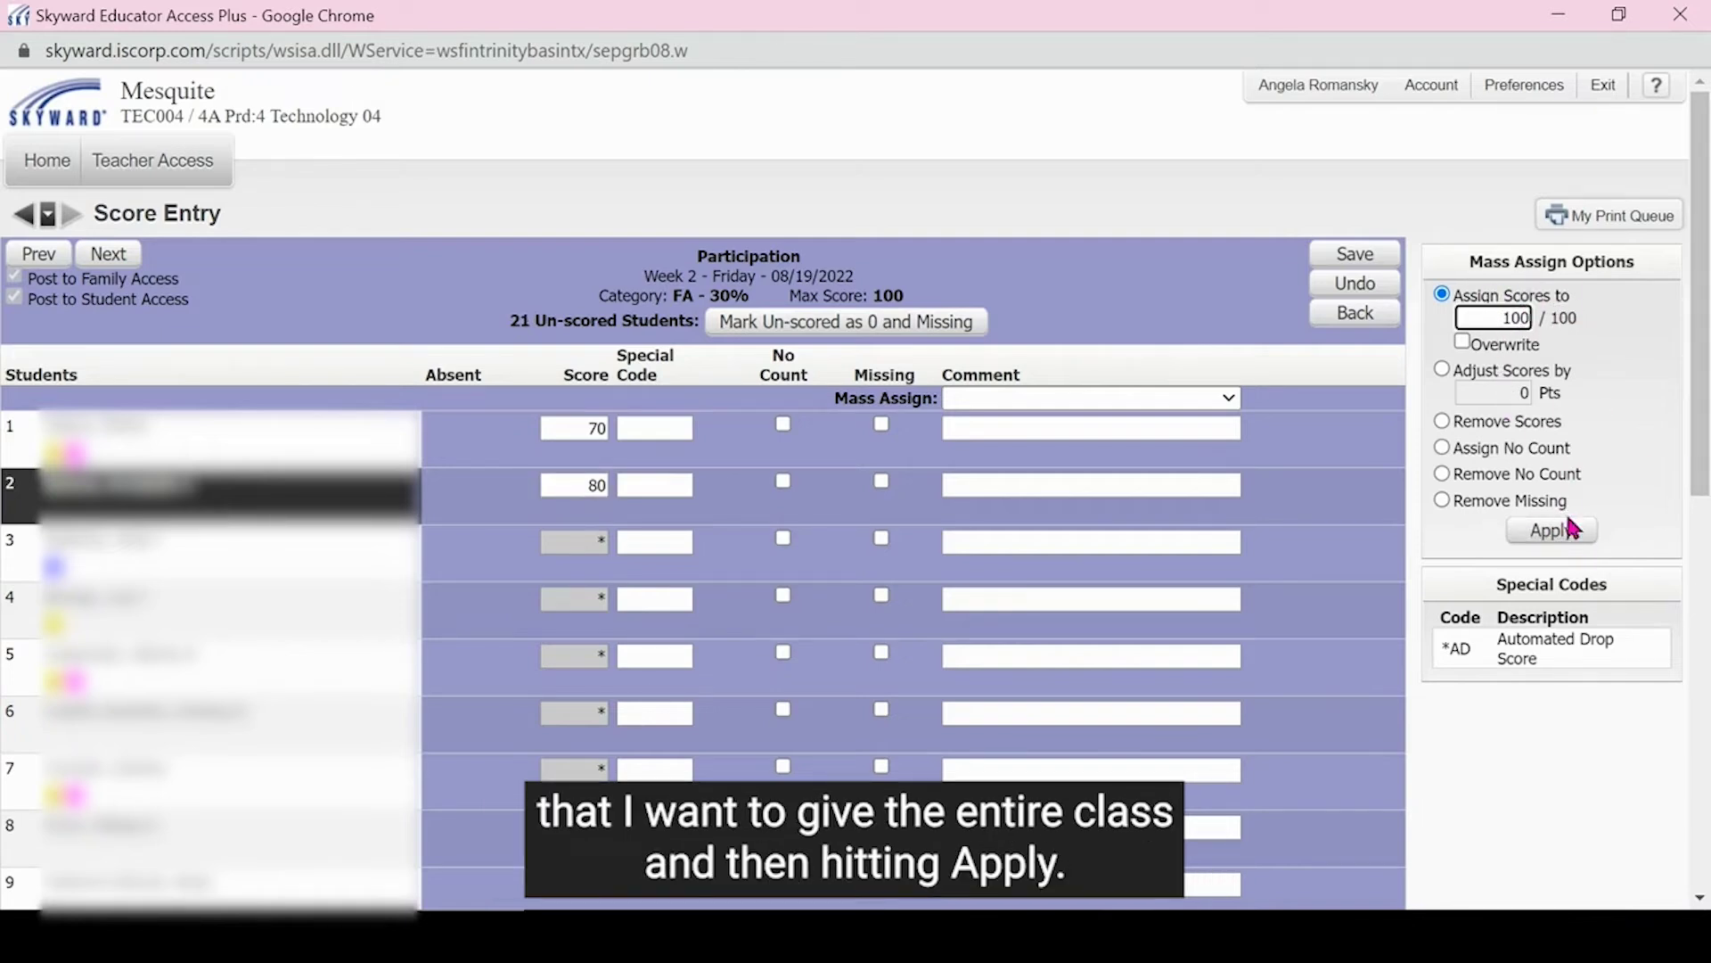
{"action": "left_click", "coordinate": [1574, 545]}
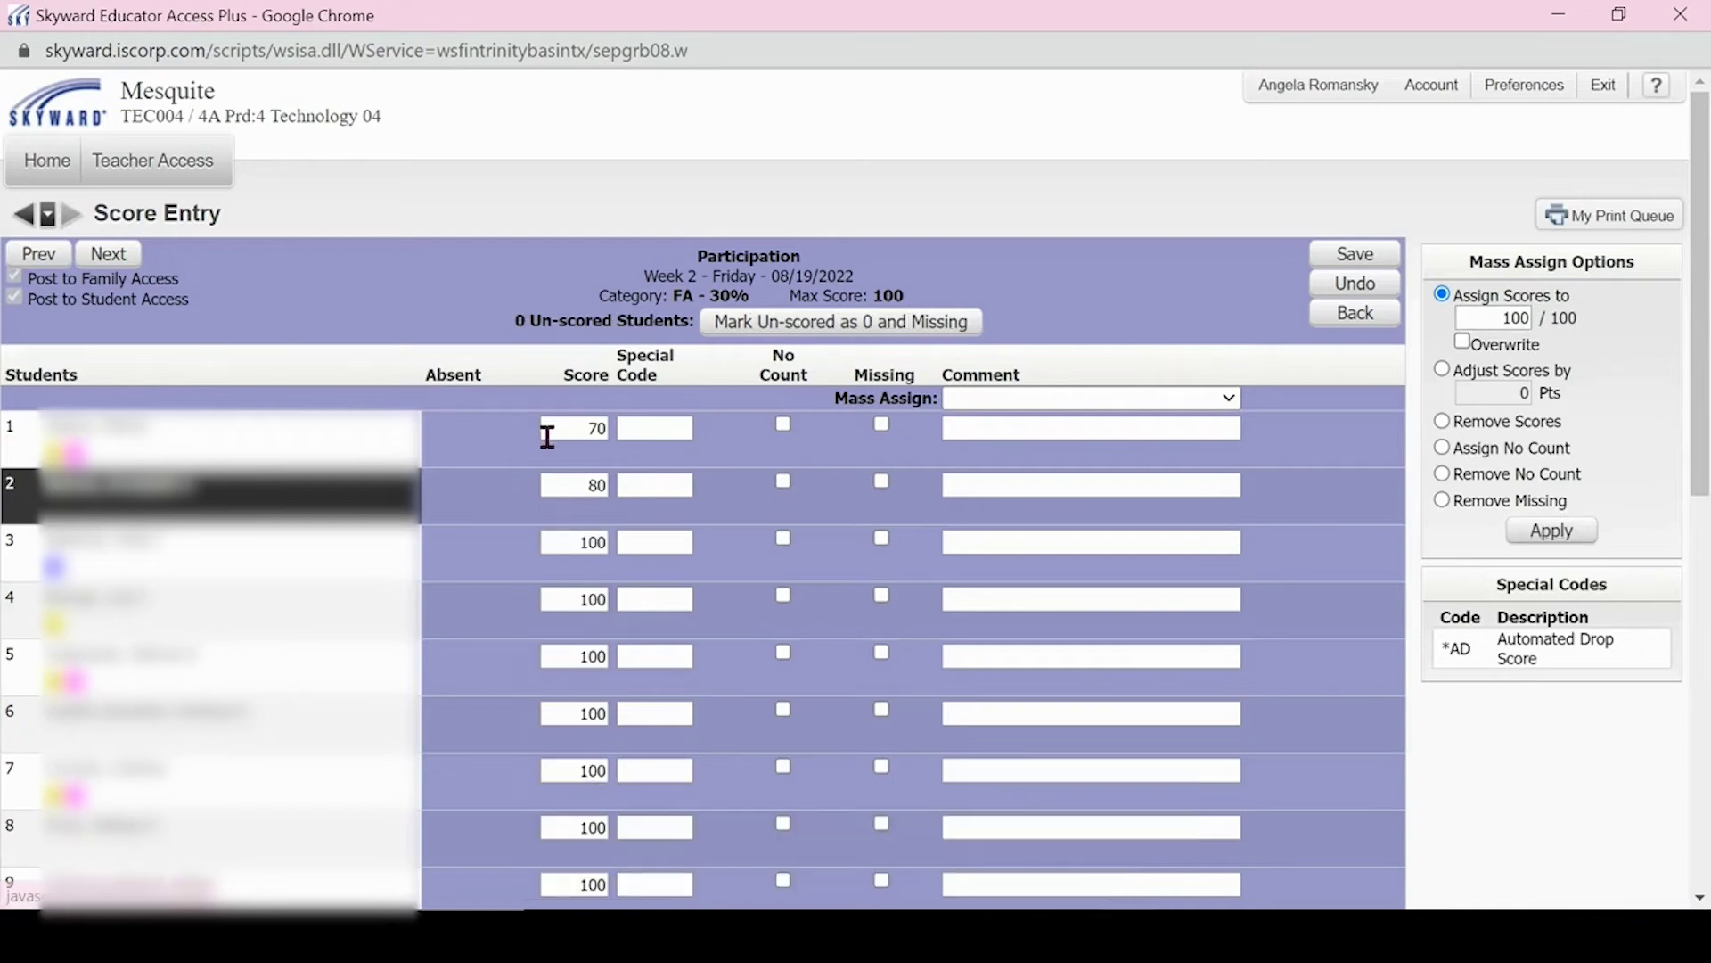
{"action": "left_click", "coordinate": [580, 487]}
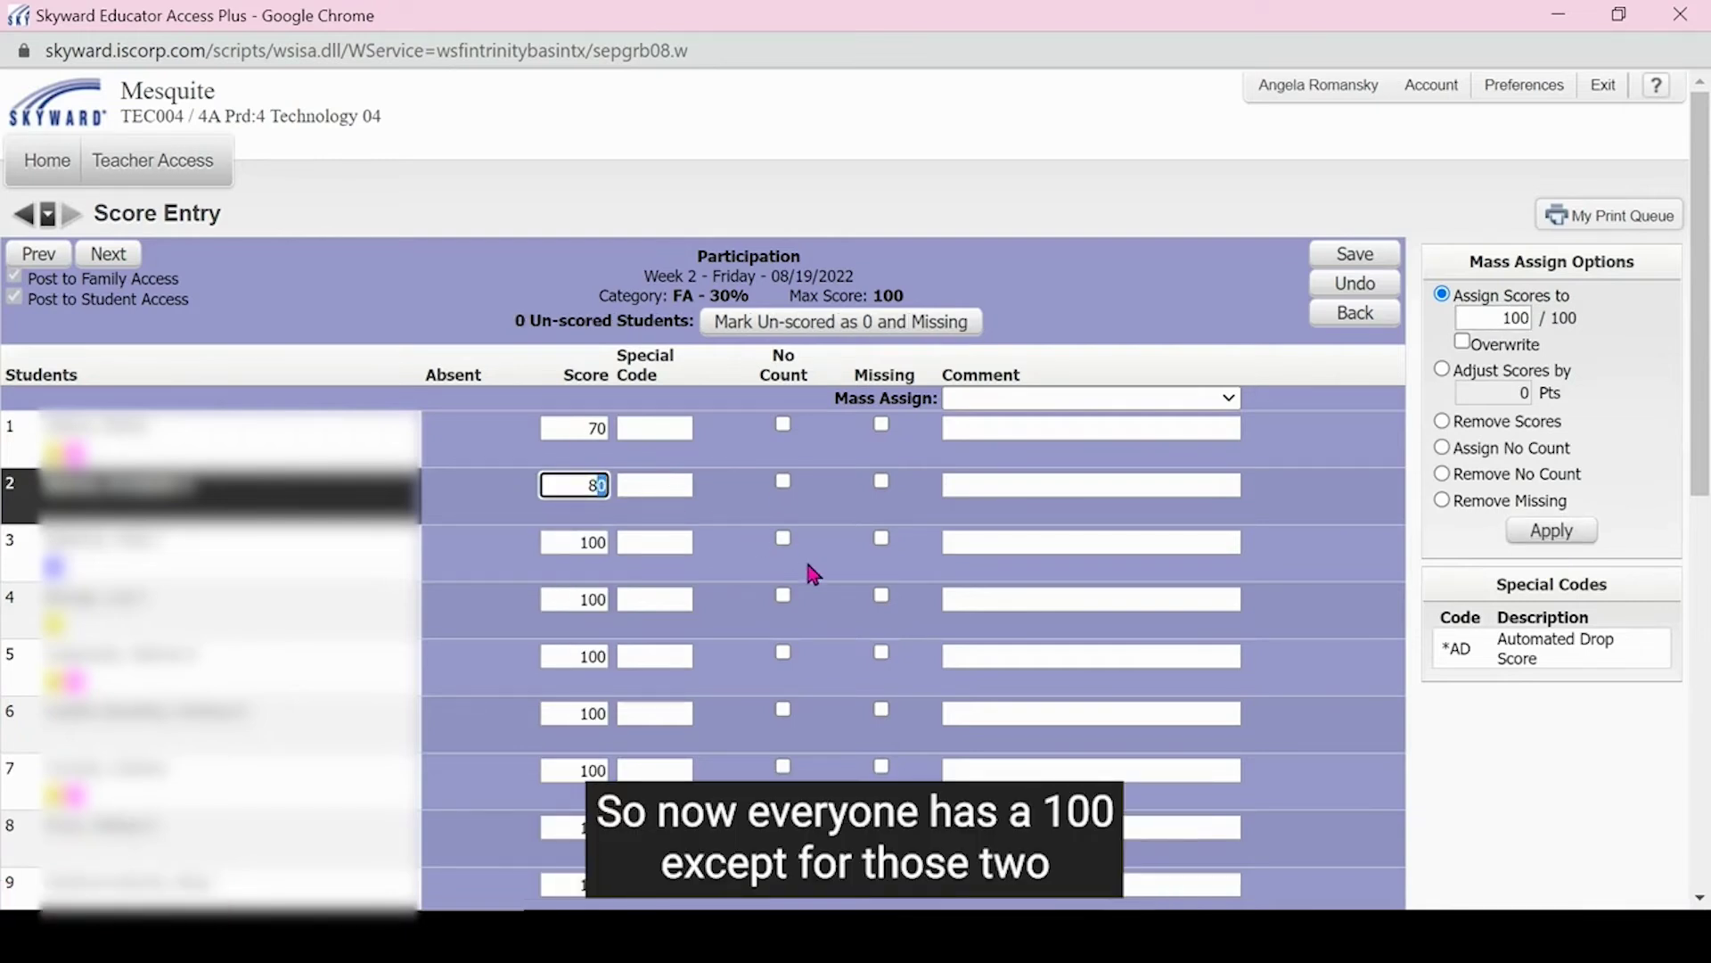
{"action": "key", "text": "BackSpace"}
{"action": "type", "text": "100"}
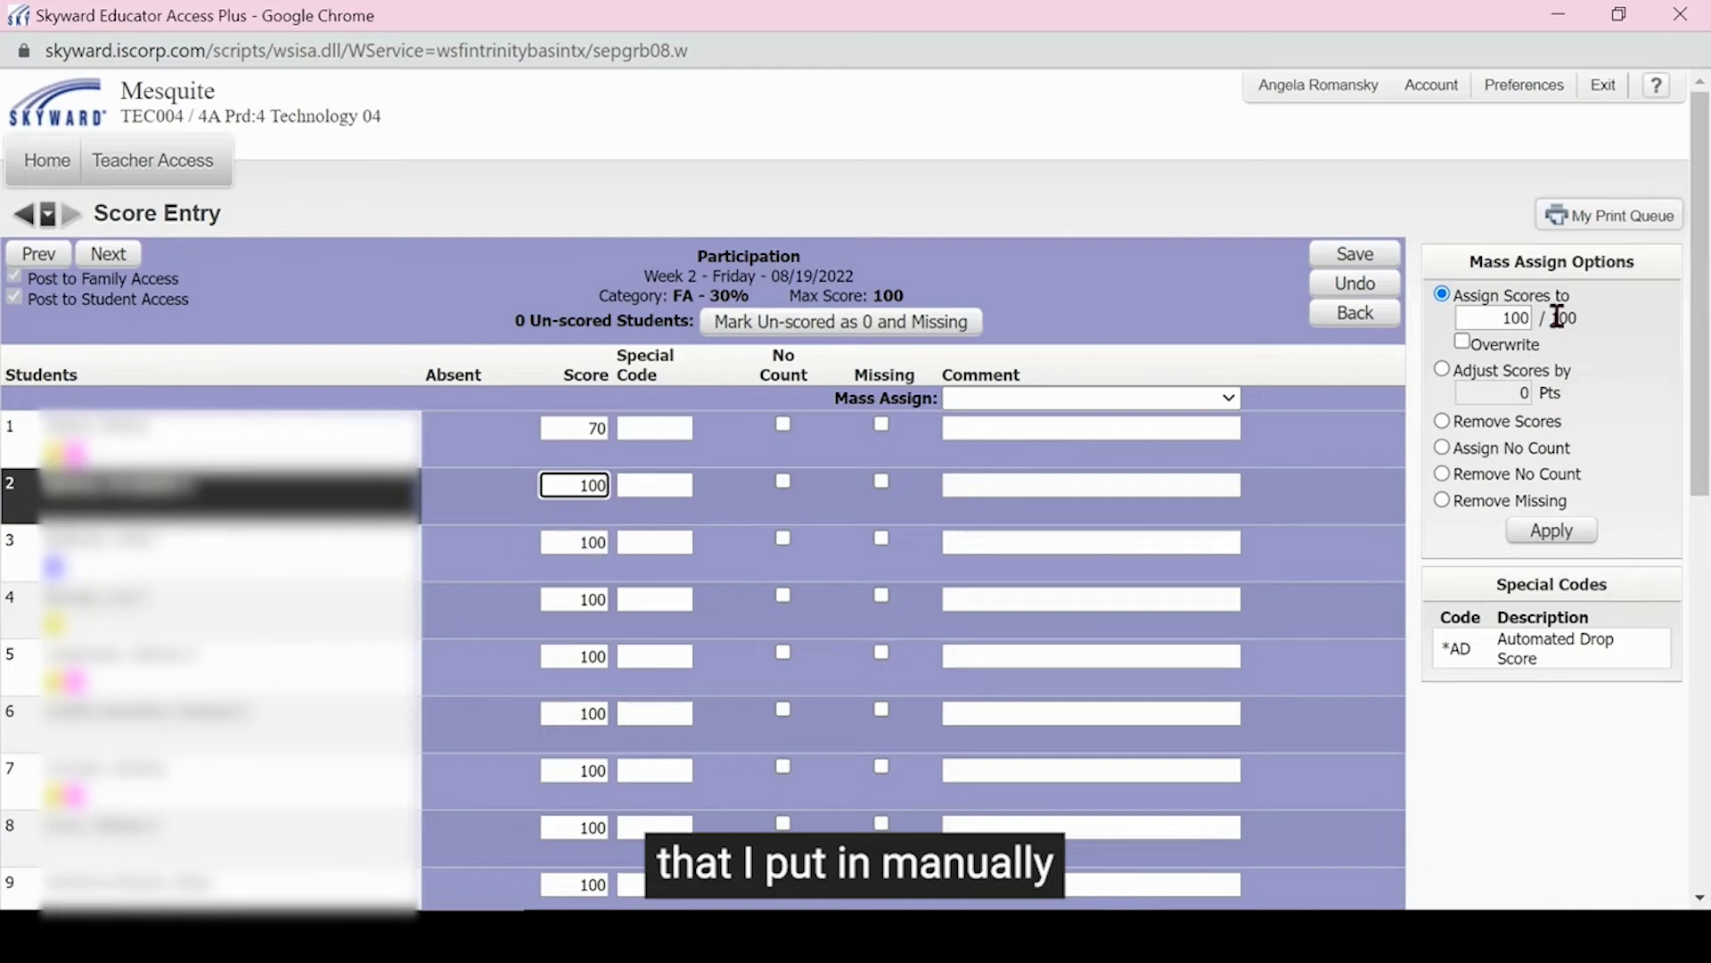
{"action": "left_click", "coordinate": [598, 429]}
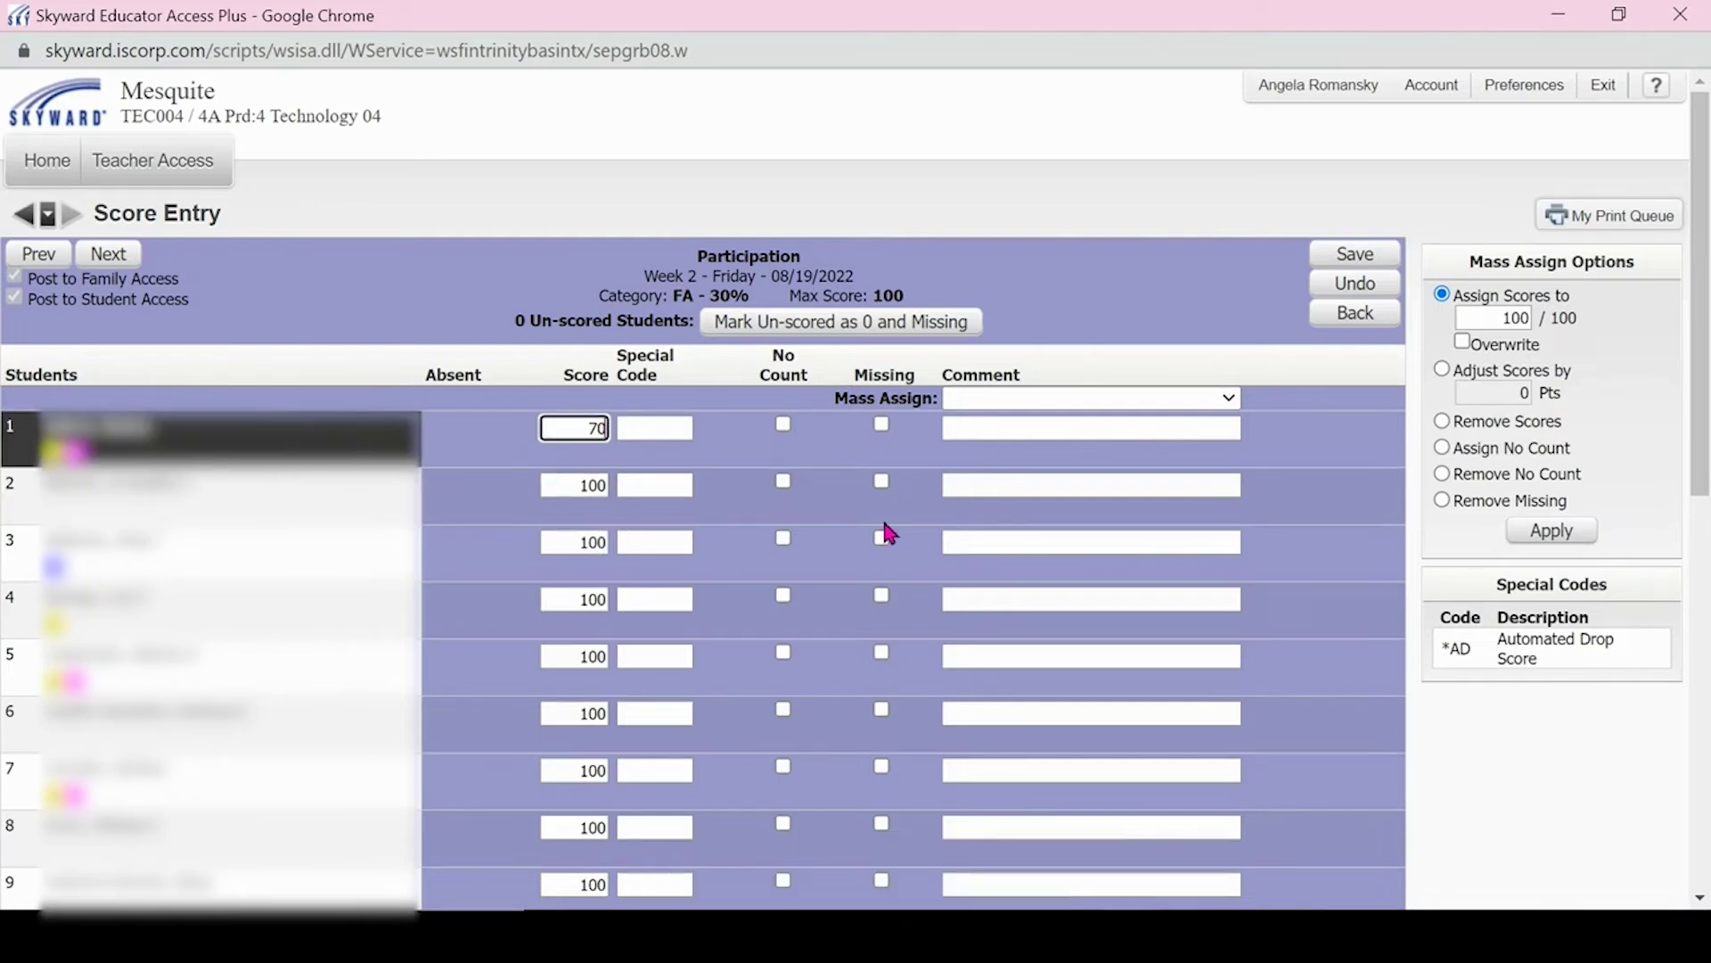
{"action": "key", "text": "BackSpace"}
{"action": "key", "text": "BackSpace"}
{"action": "type", "text": "100"}
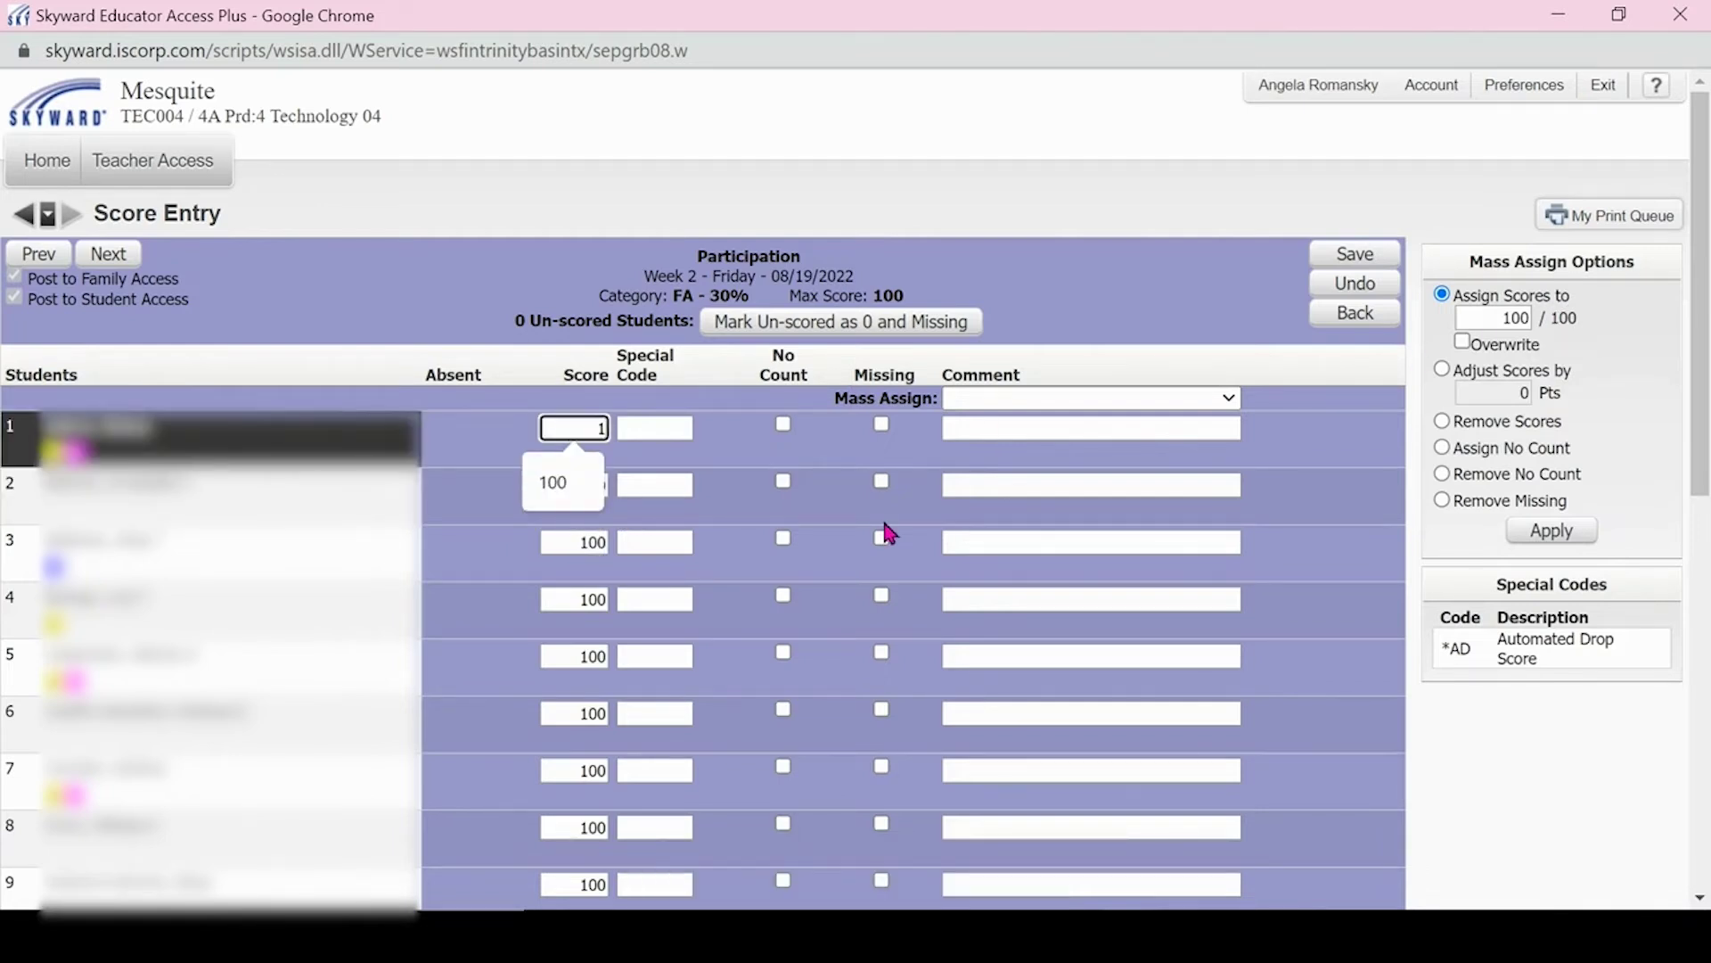
{"action": "left_click", "coordinate": [1358, 251]}
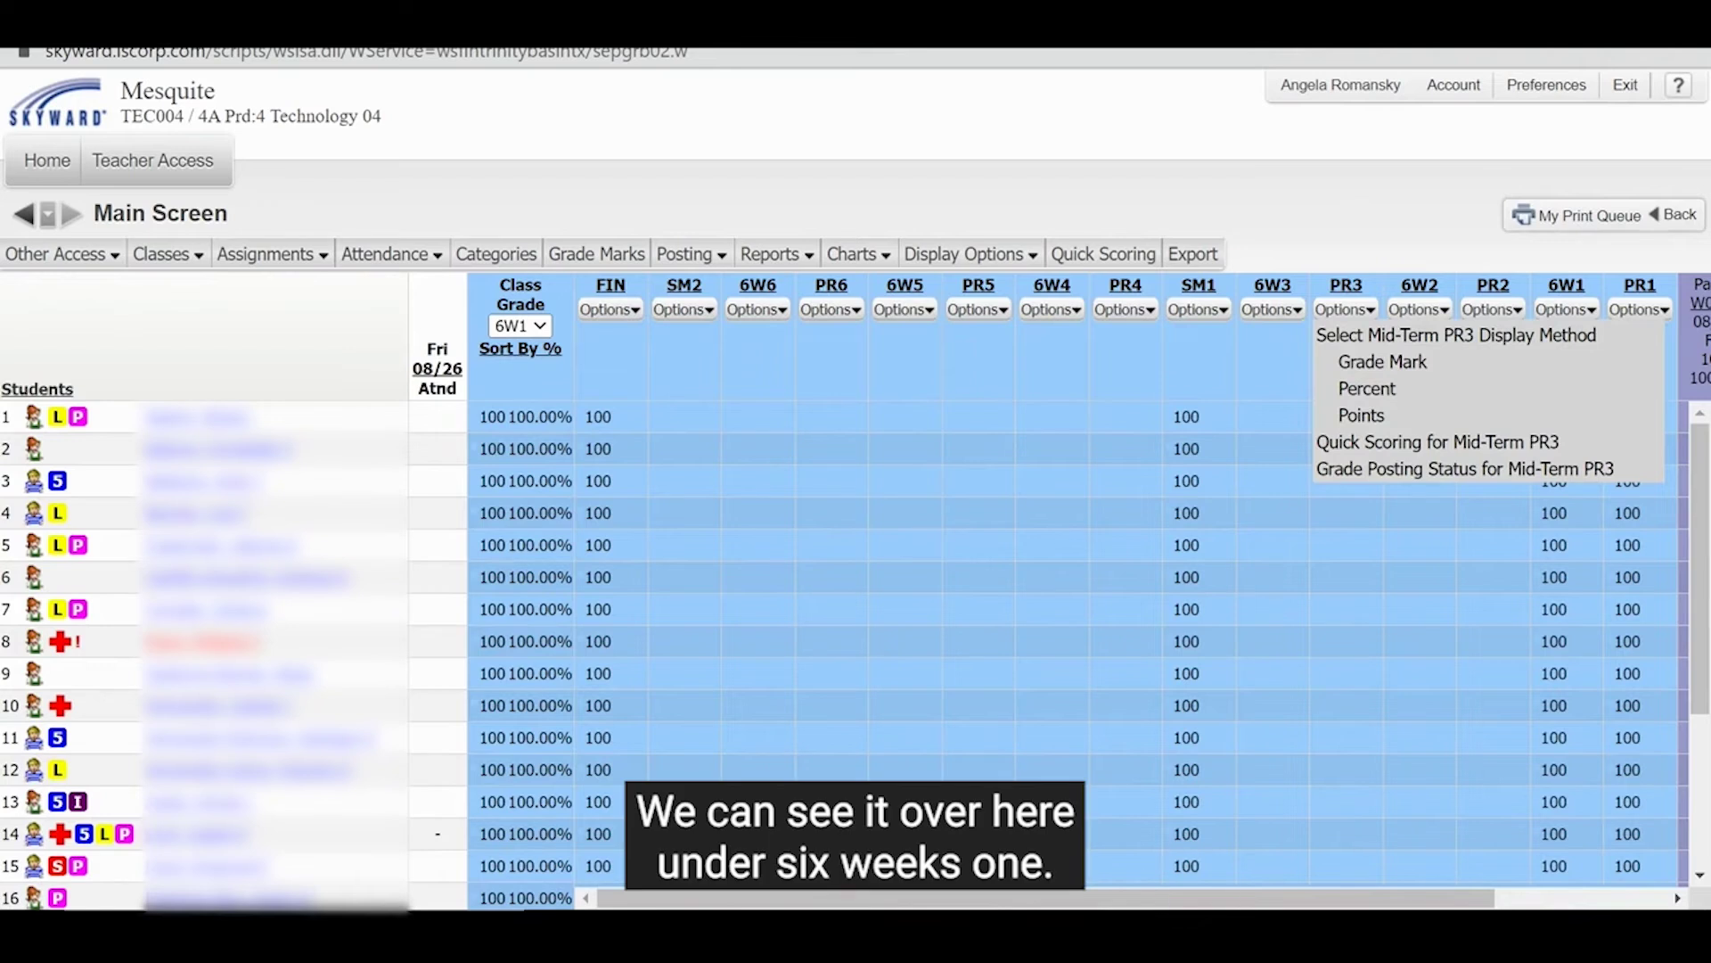
Scroll the gradebook right to show the Participation columns due 08/19 and 08/12.
{"action": "left_click_drag", "start_coordinate": [1220, 898], "coordinate": [1392, 895]}
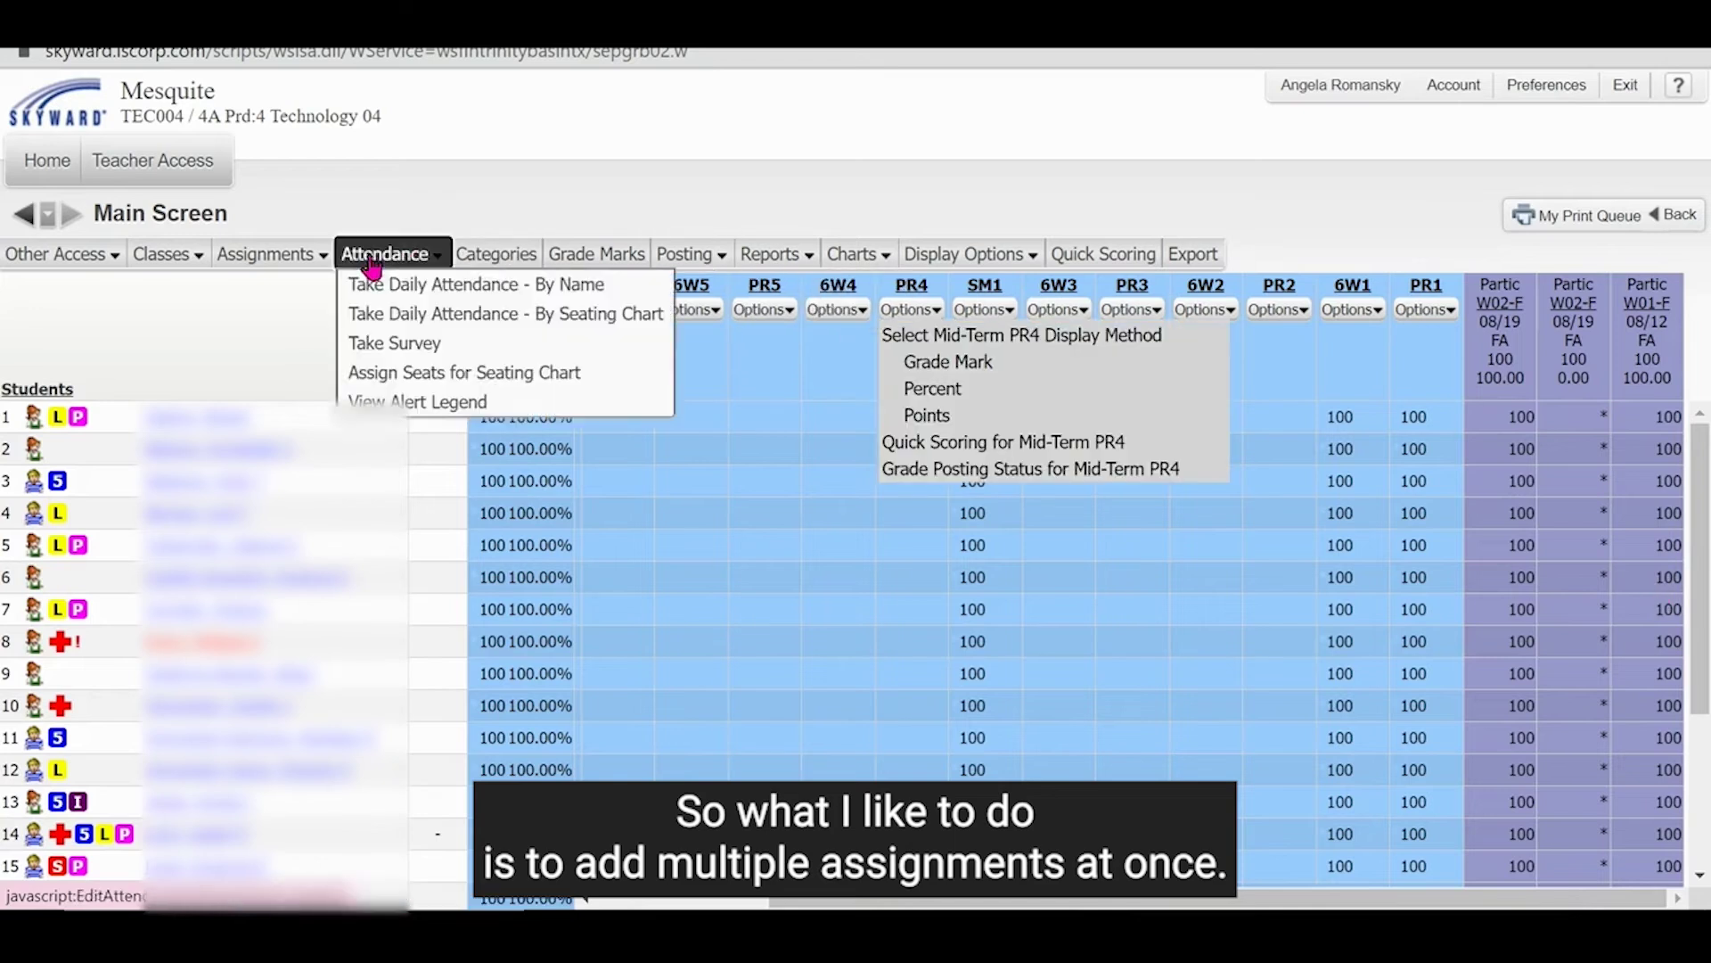
{"action": "mouse_move", "coordinate": [280, 264]}
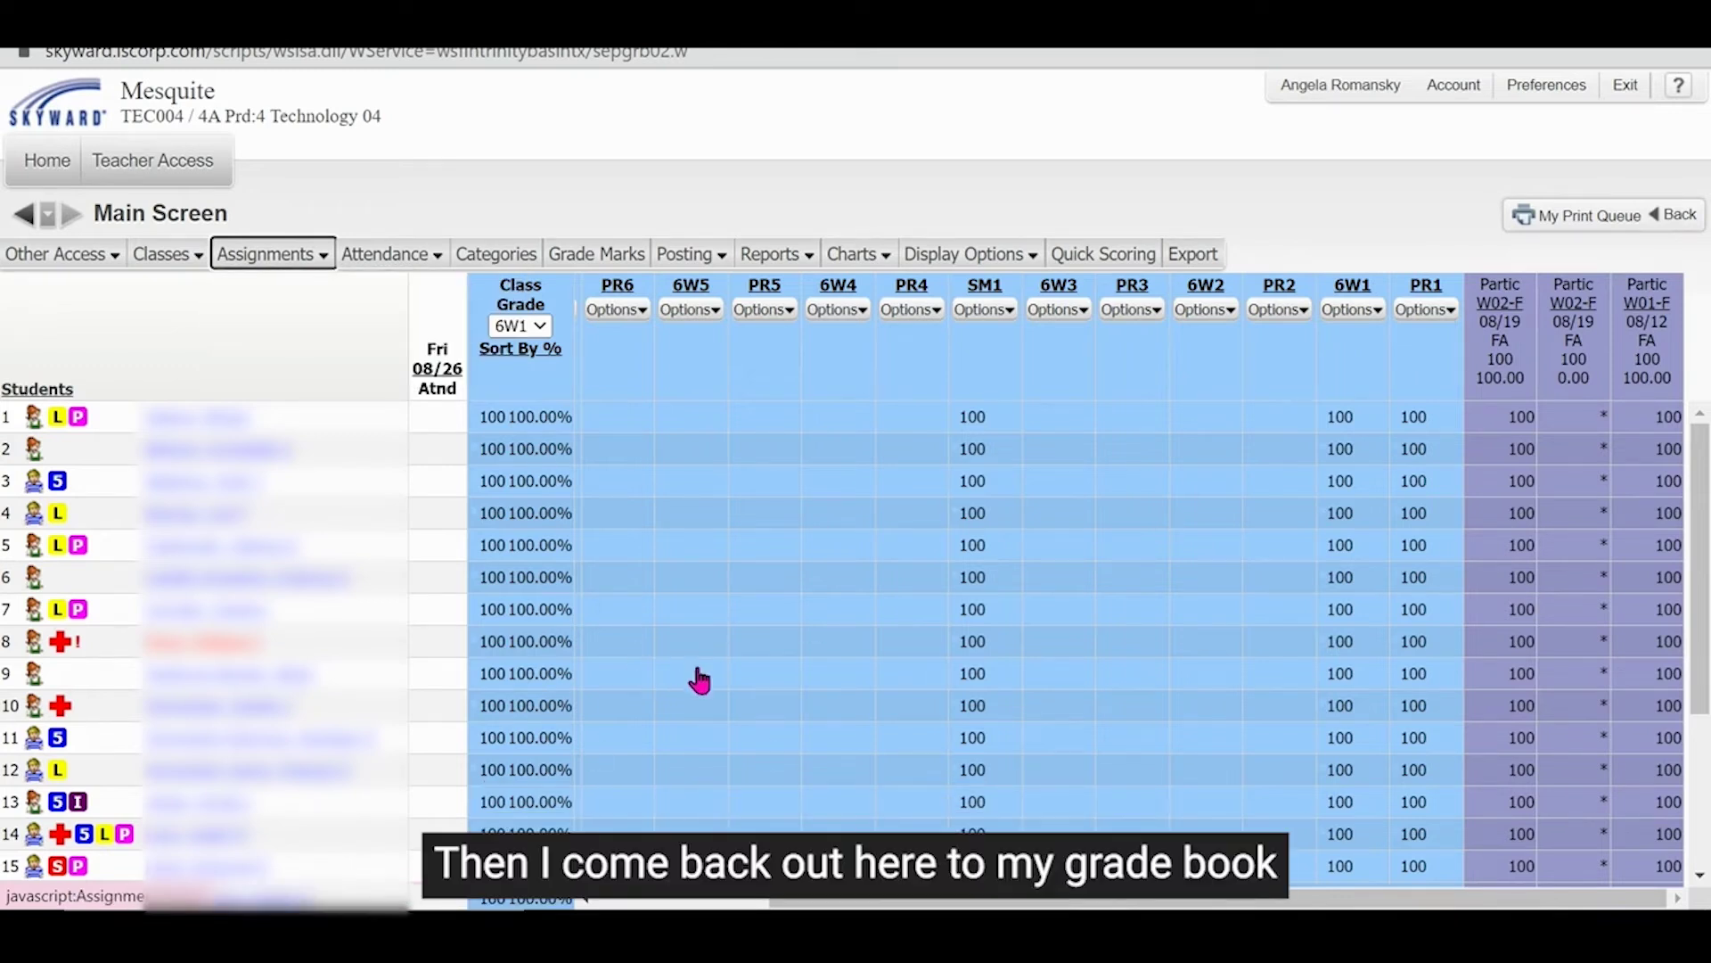
In Quick Scoring, enter 80, 75 and 76 for the first student's three Participation assignments.
{"action": "left_click", "coordinate": [1096, 253]}
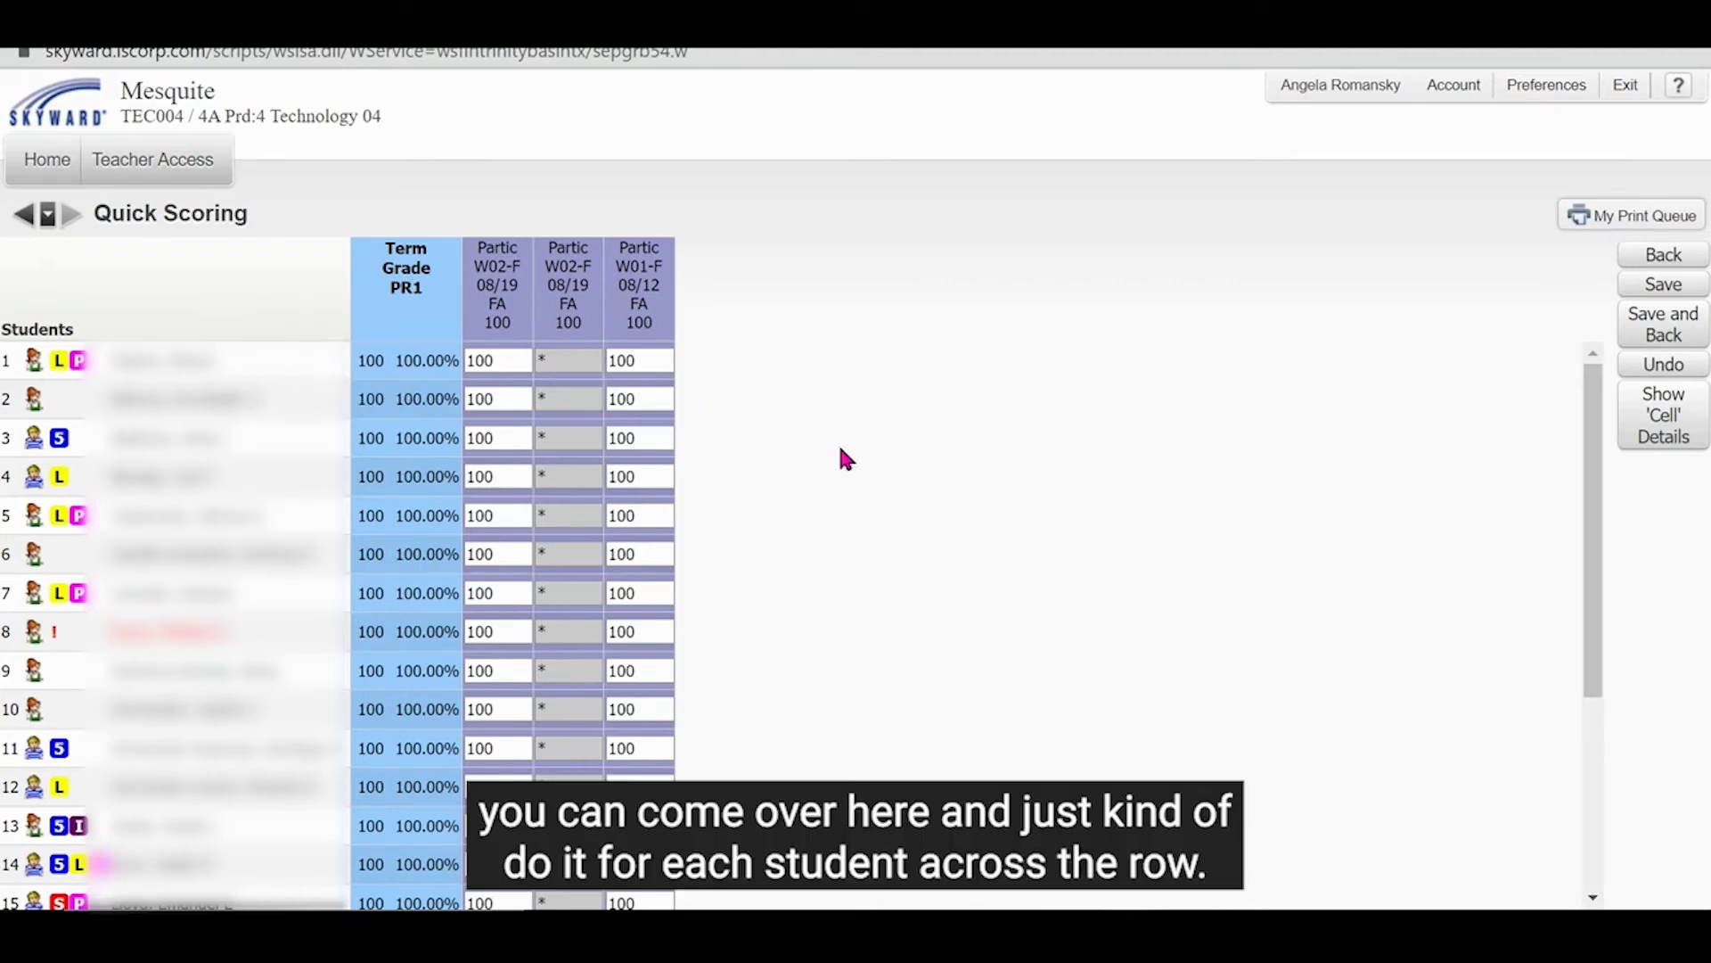
{"action": "left_click", "coordinate": [560, 360]}
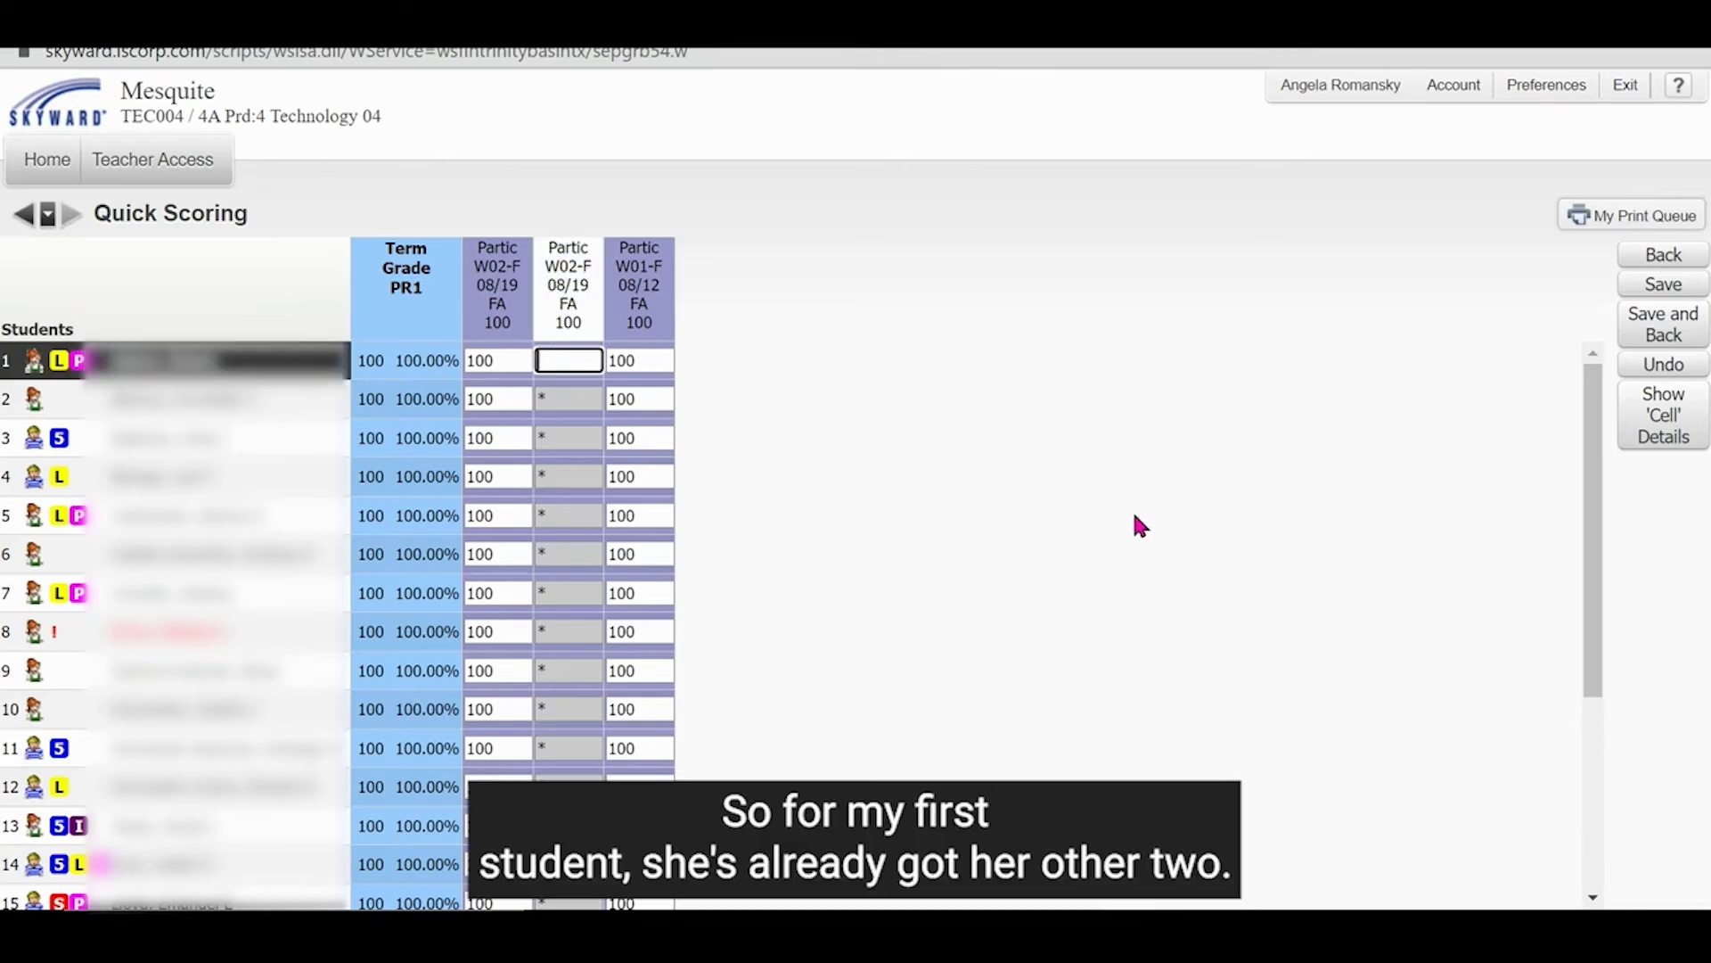
{"action": "left_click", "coordinate": [500, 361]}
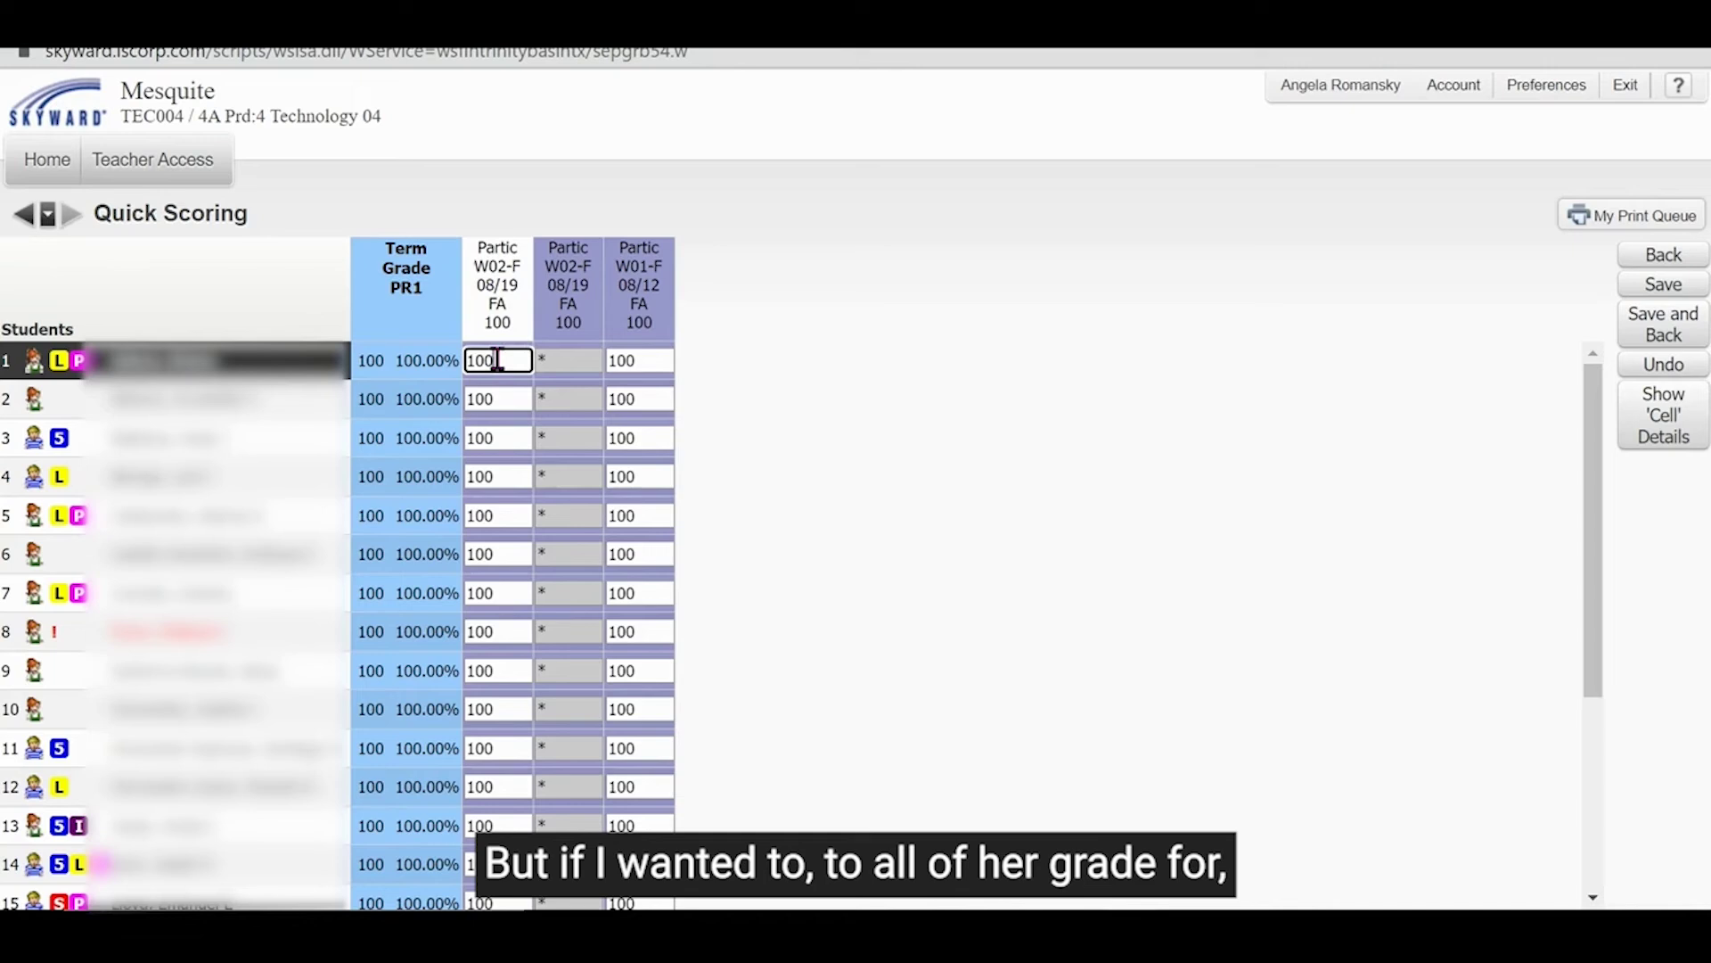
{"action": "type", "text": "80"}
{"action": "left_click", "coordinate": [590, 359]}
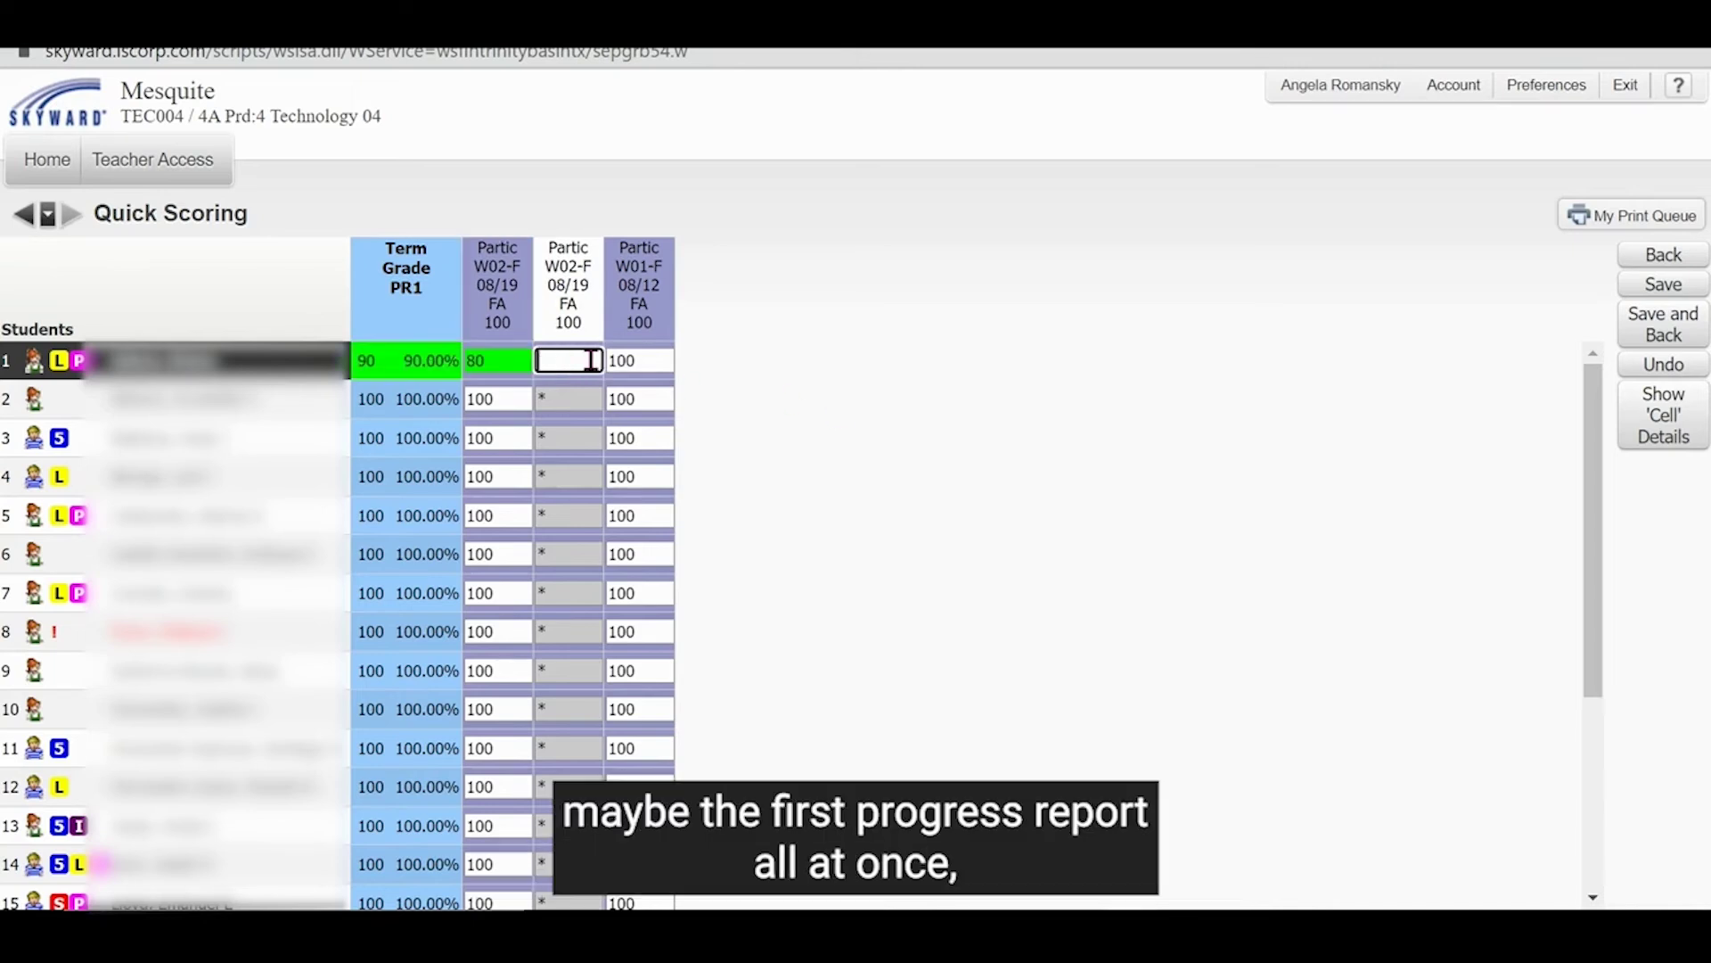
{"action": "type", "text": "75"}
{"action": "left_click", "coordinate": [658, 360]}
{"action": "key", "text": "BackSpace"}
{"action": "key", "text": "BackSpace"}
{"action": "key", "text": "BackSpace"}
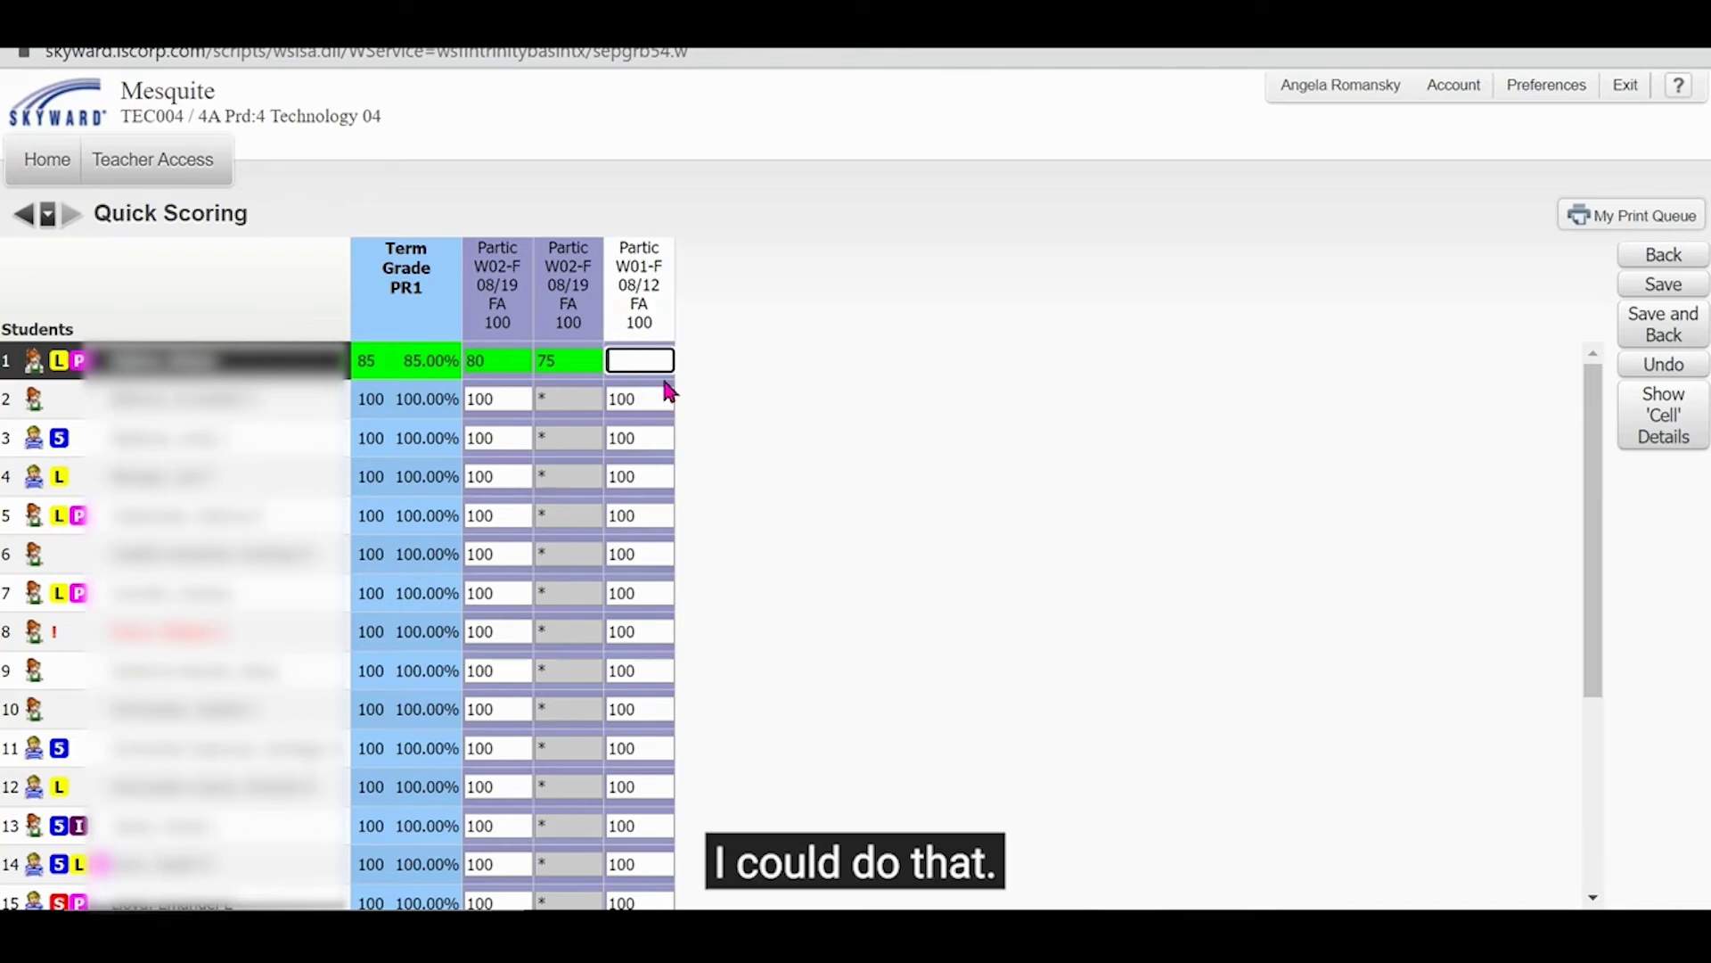
{"action": "type", "text": "76"}
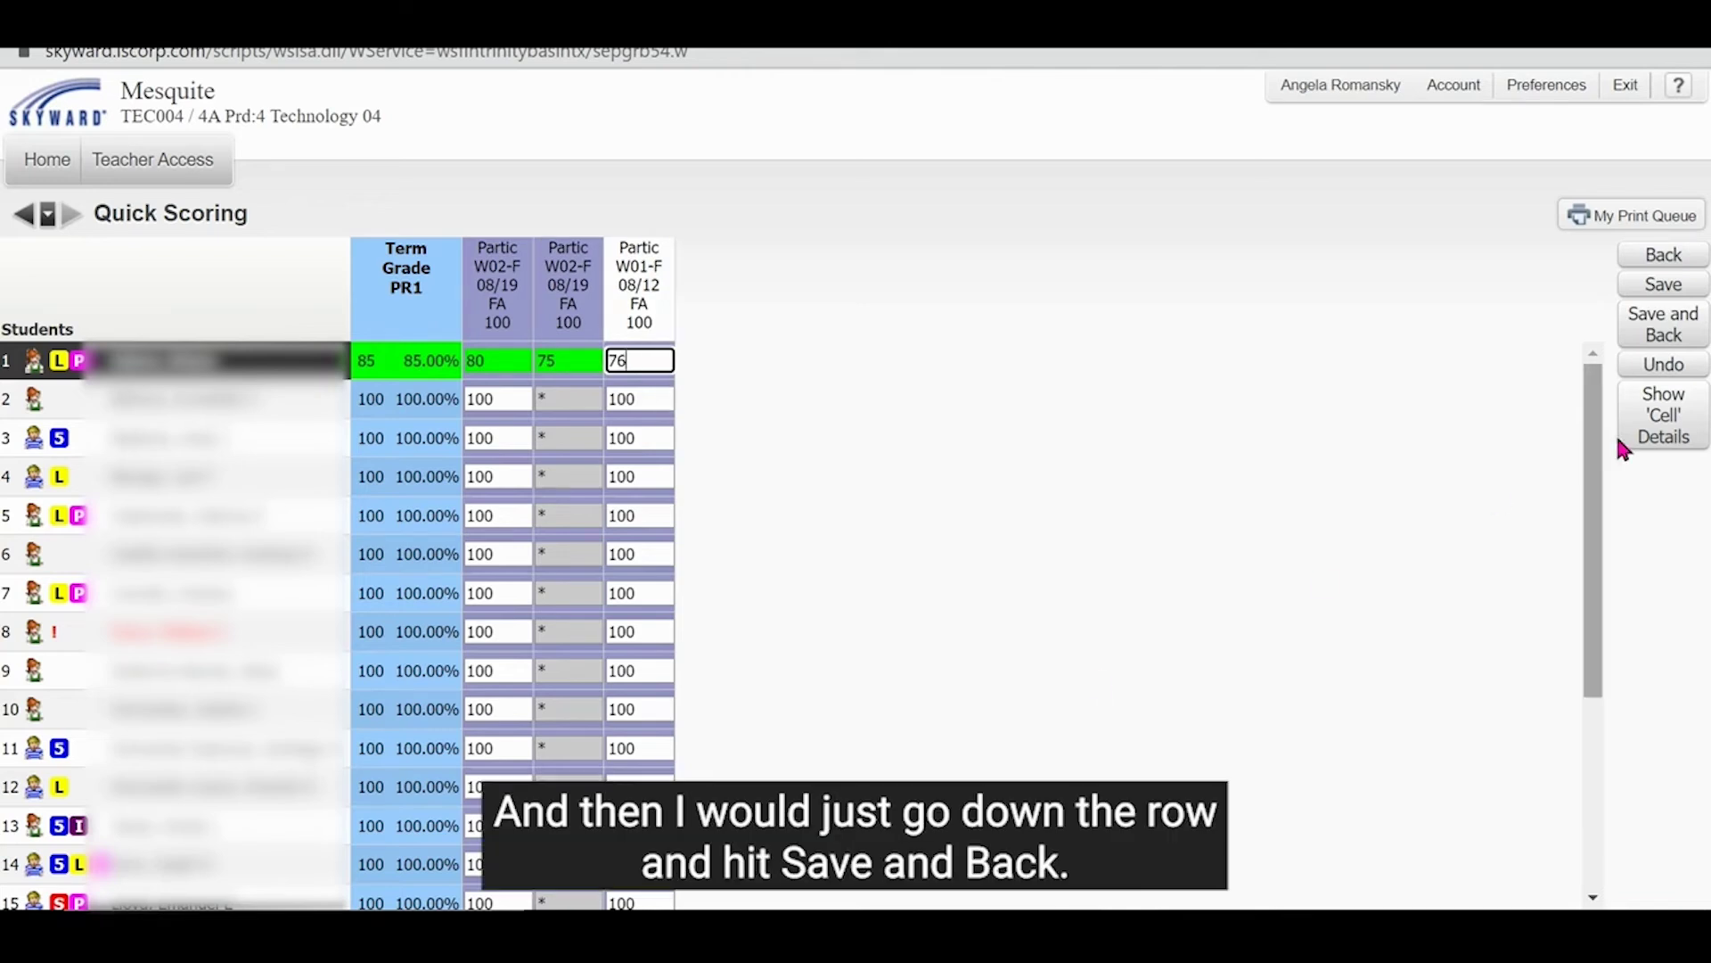
Save the scores, switch Class Grade to PR1, and scroll to the Partic columns.
{"action": "left_click", "coordinate": [1683, 327]}
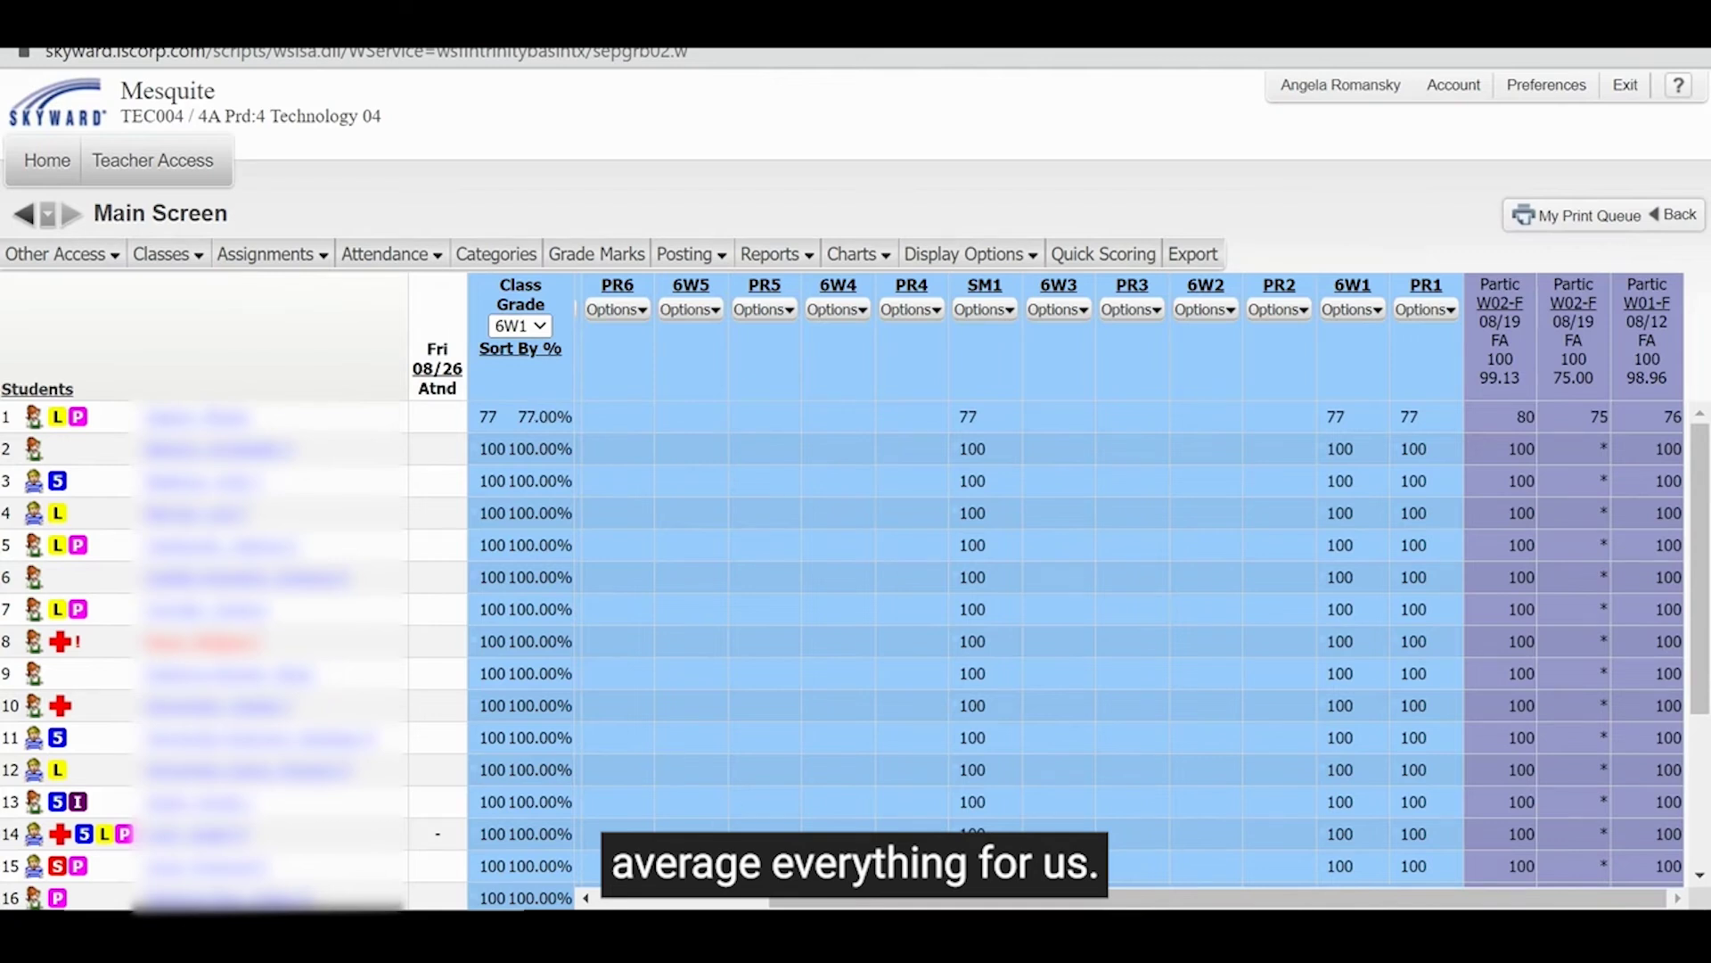
{"action": "left_click", "coordinate": [634, 902]}
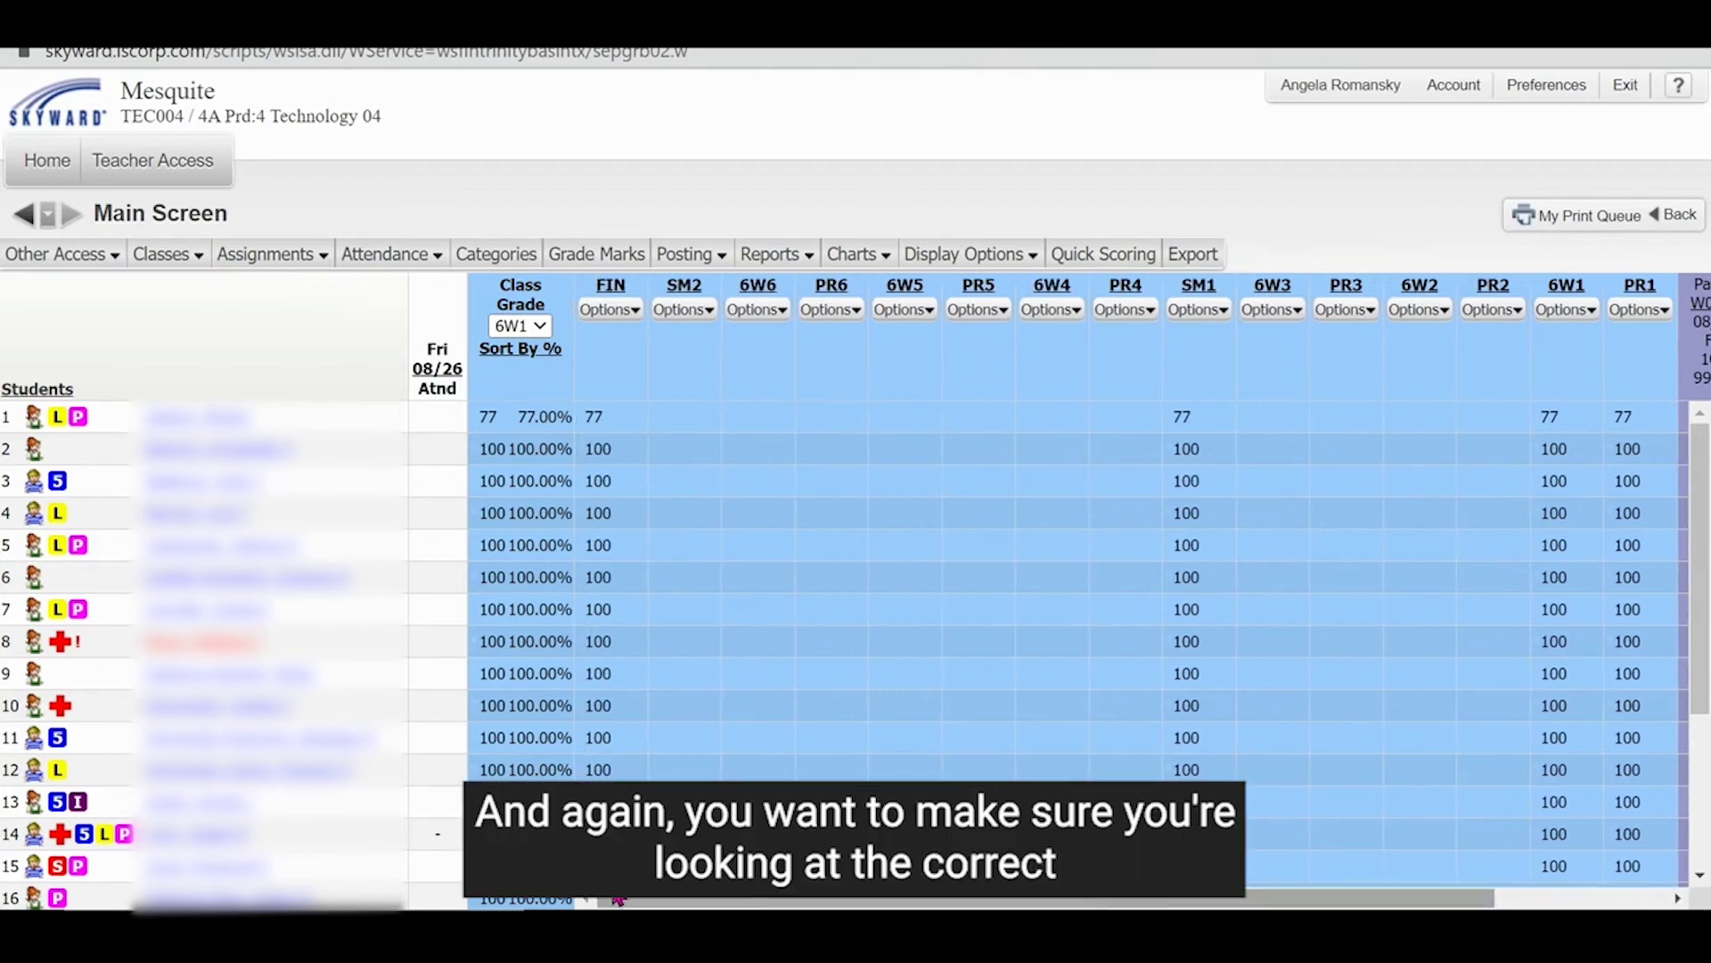
{"action": "left_click", "coordinate": [540, 326]}
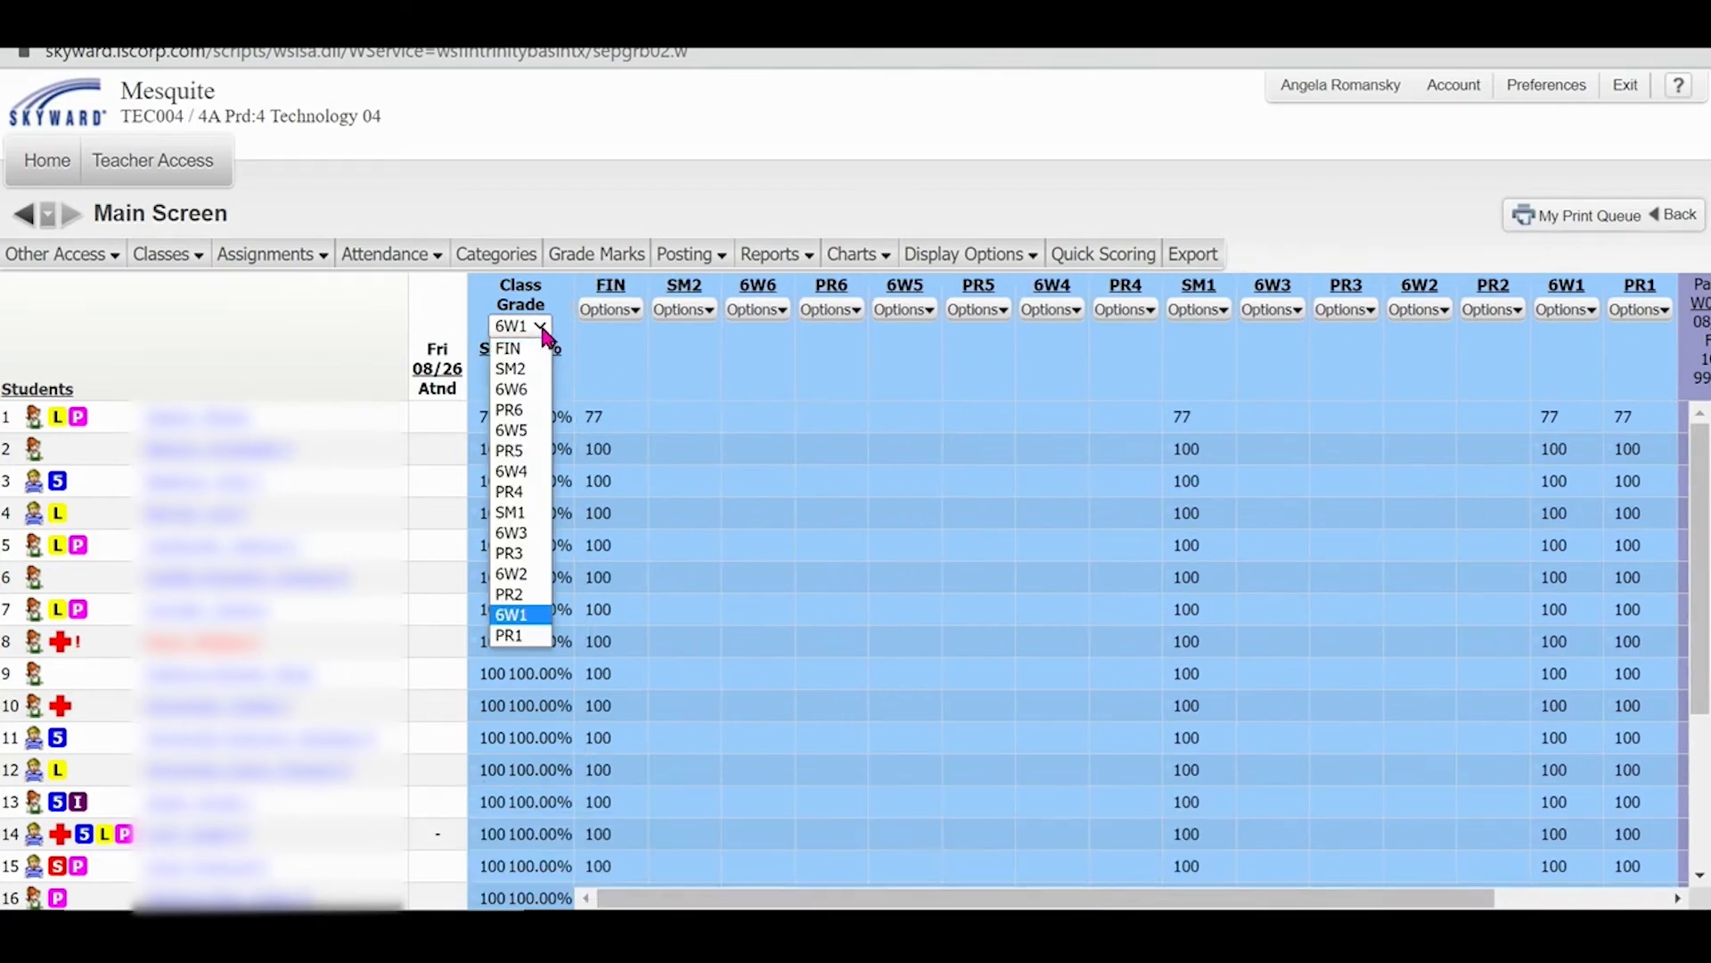
{"action": "left_click", "coordinate": [509, 636]}
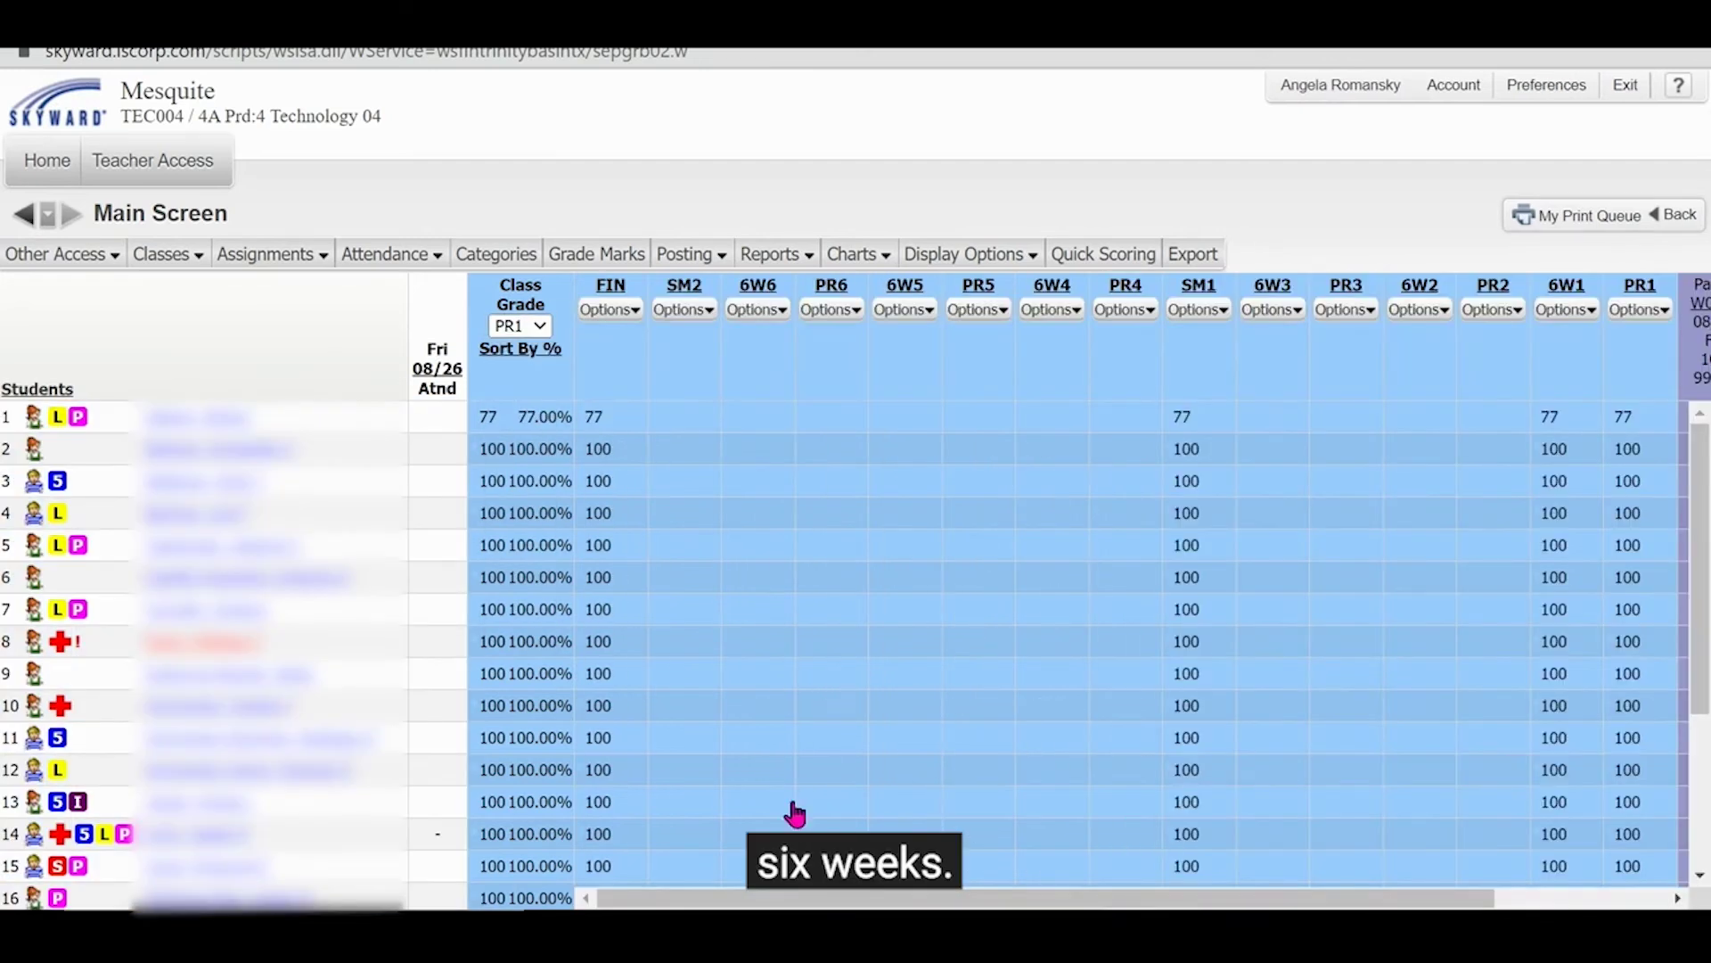
{"action": "left_click_drag", "start_coordinate": [773, 905], "coordinate": [993, 872]}
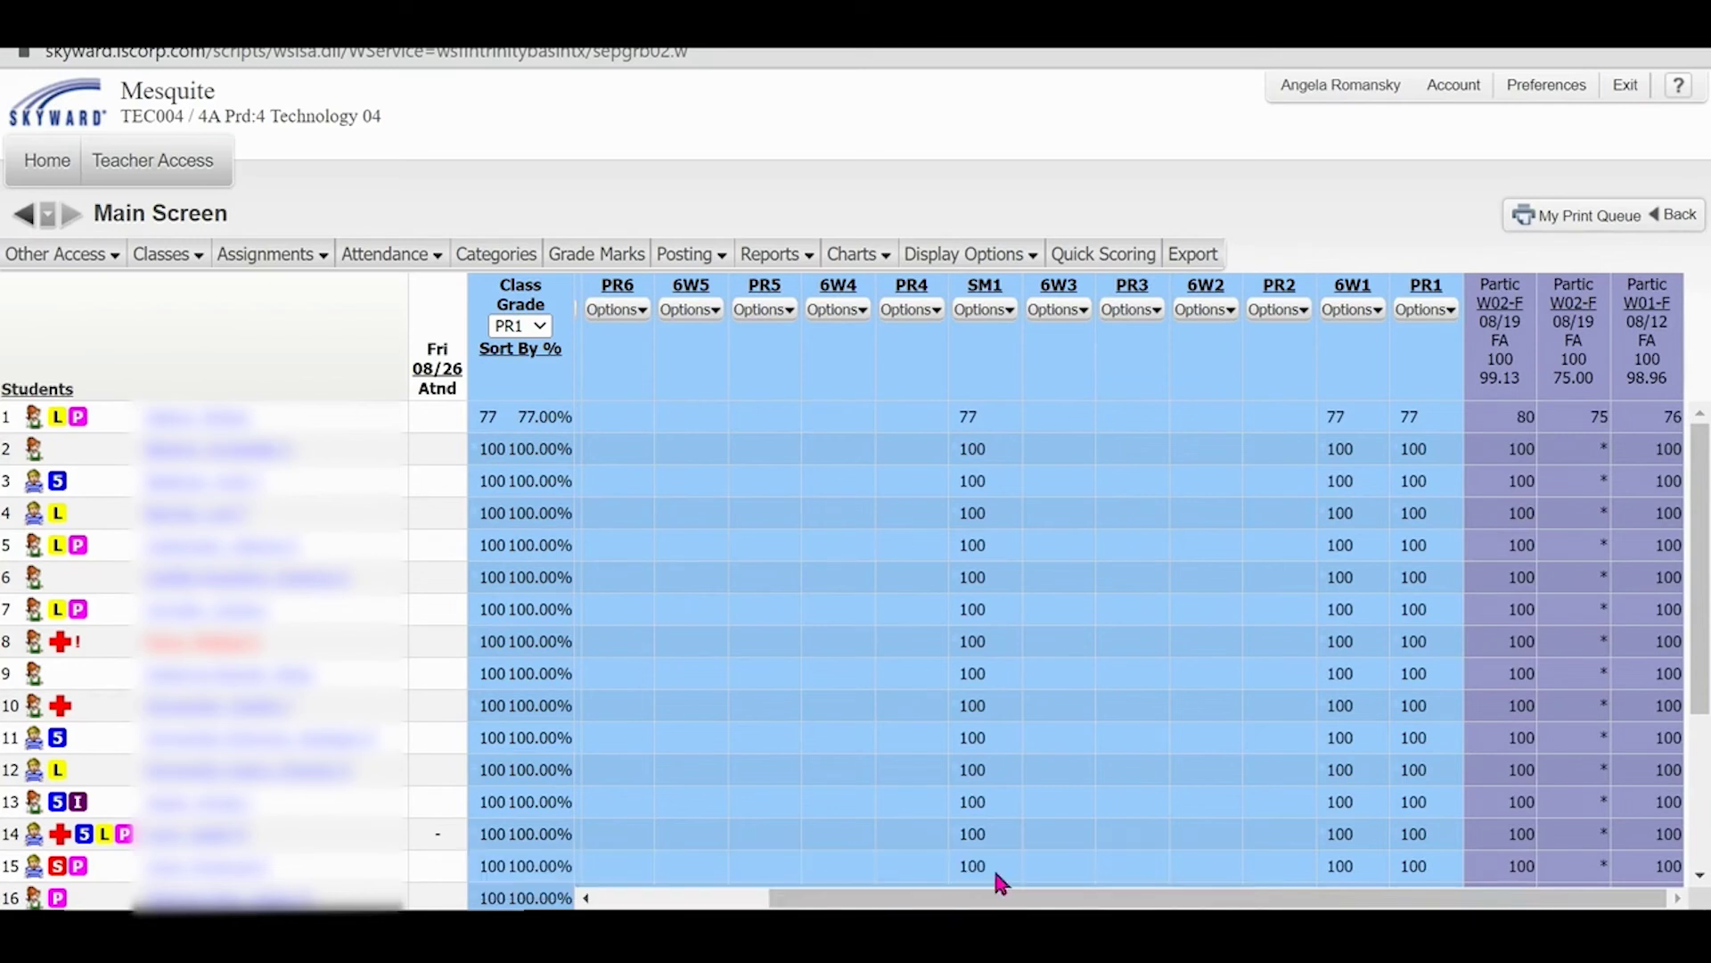
{"action": "left_click", "coordinate": [284, 259]}
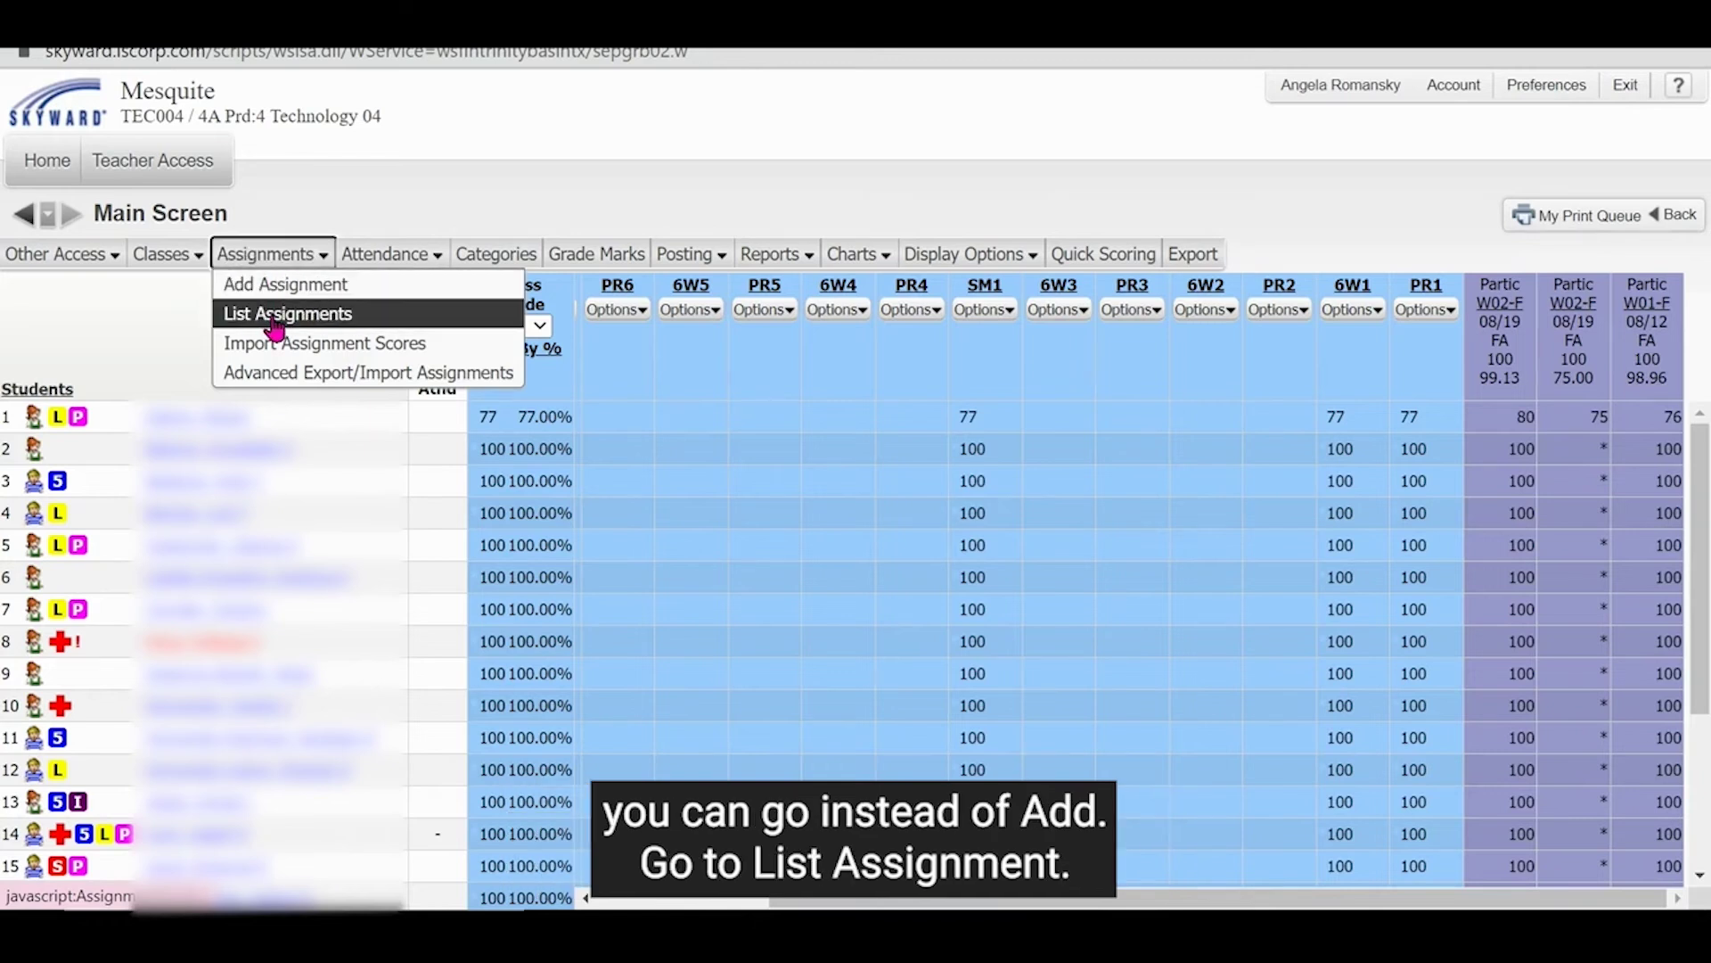
Reopen the 08/12/22 Participation assignment from the assignment list and save it for all checked classes.
{"action": "left_click", "coordinate": [309, 316]}
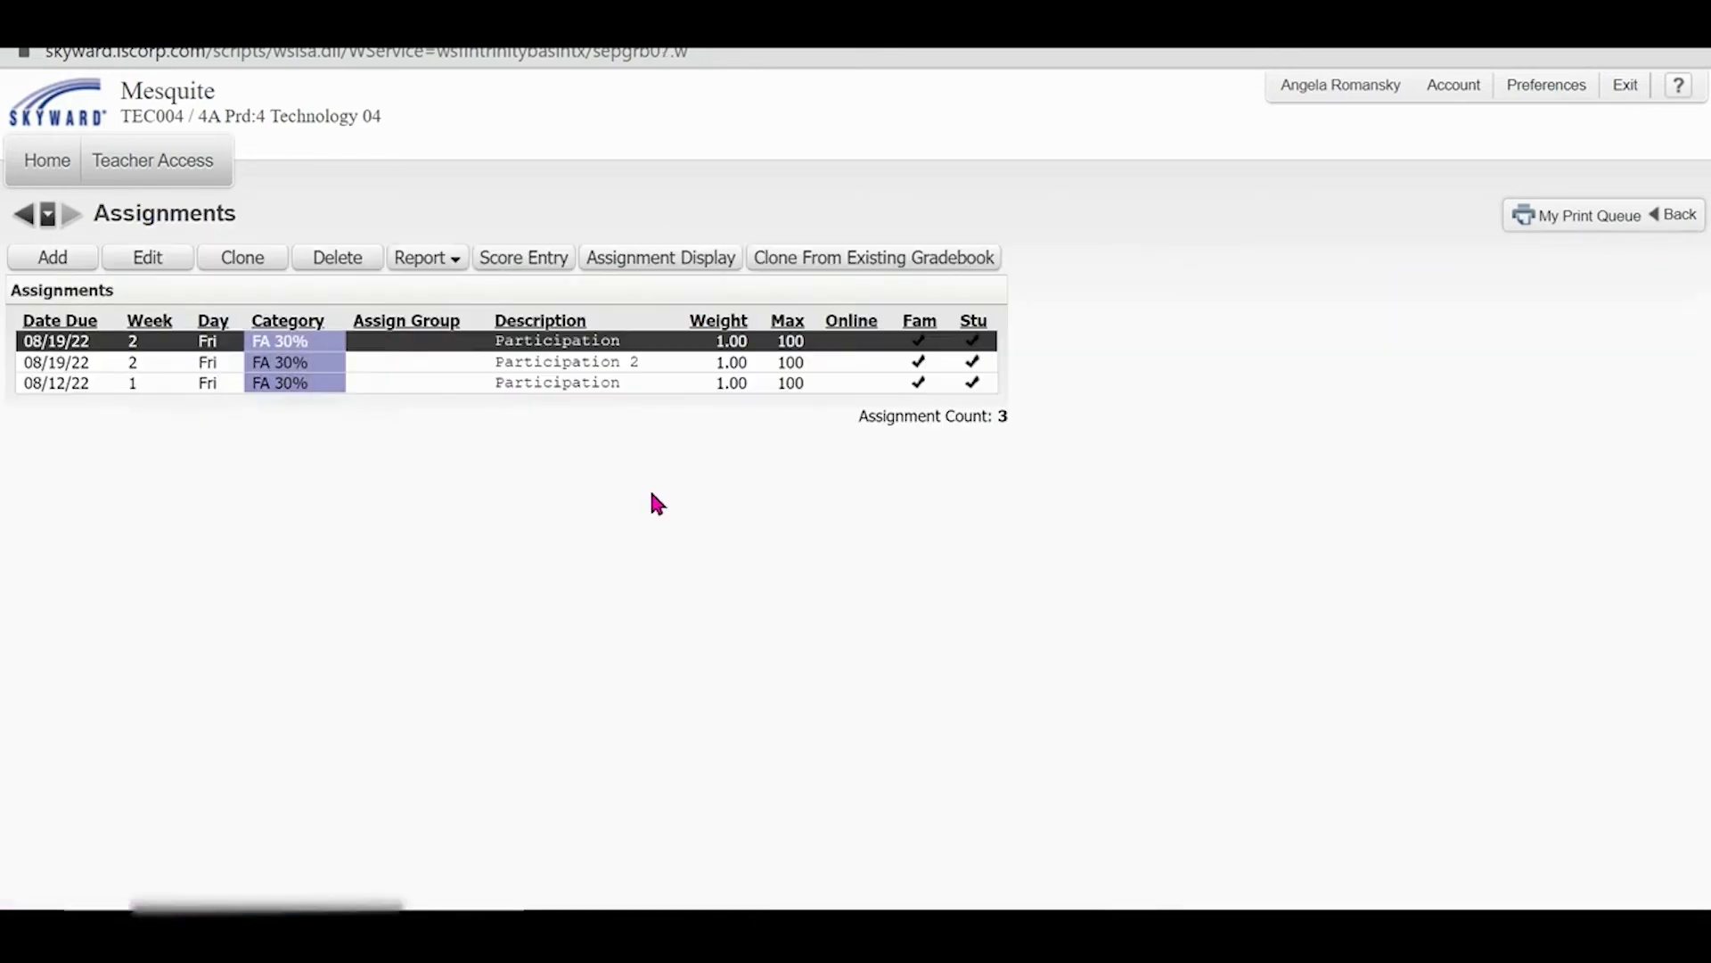
{"action": "left_click", "coordinate": [563, 383]}
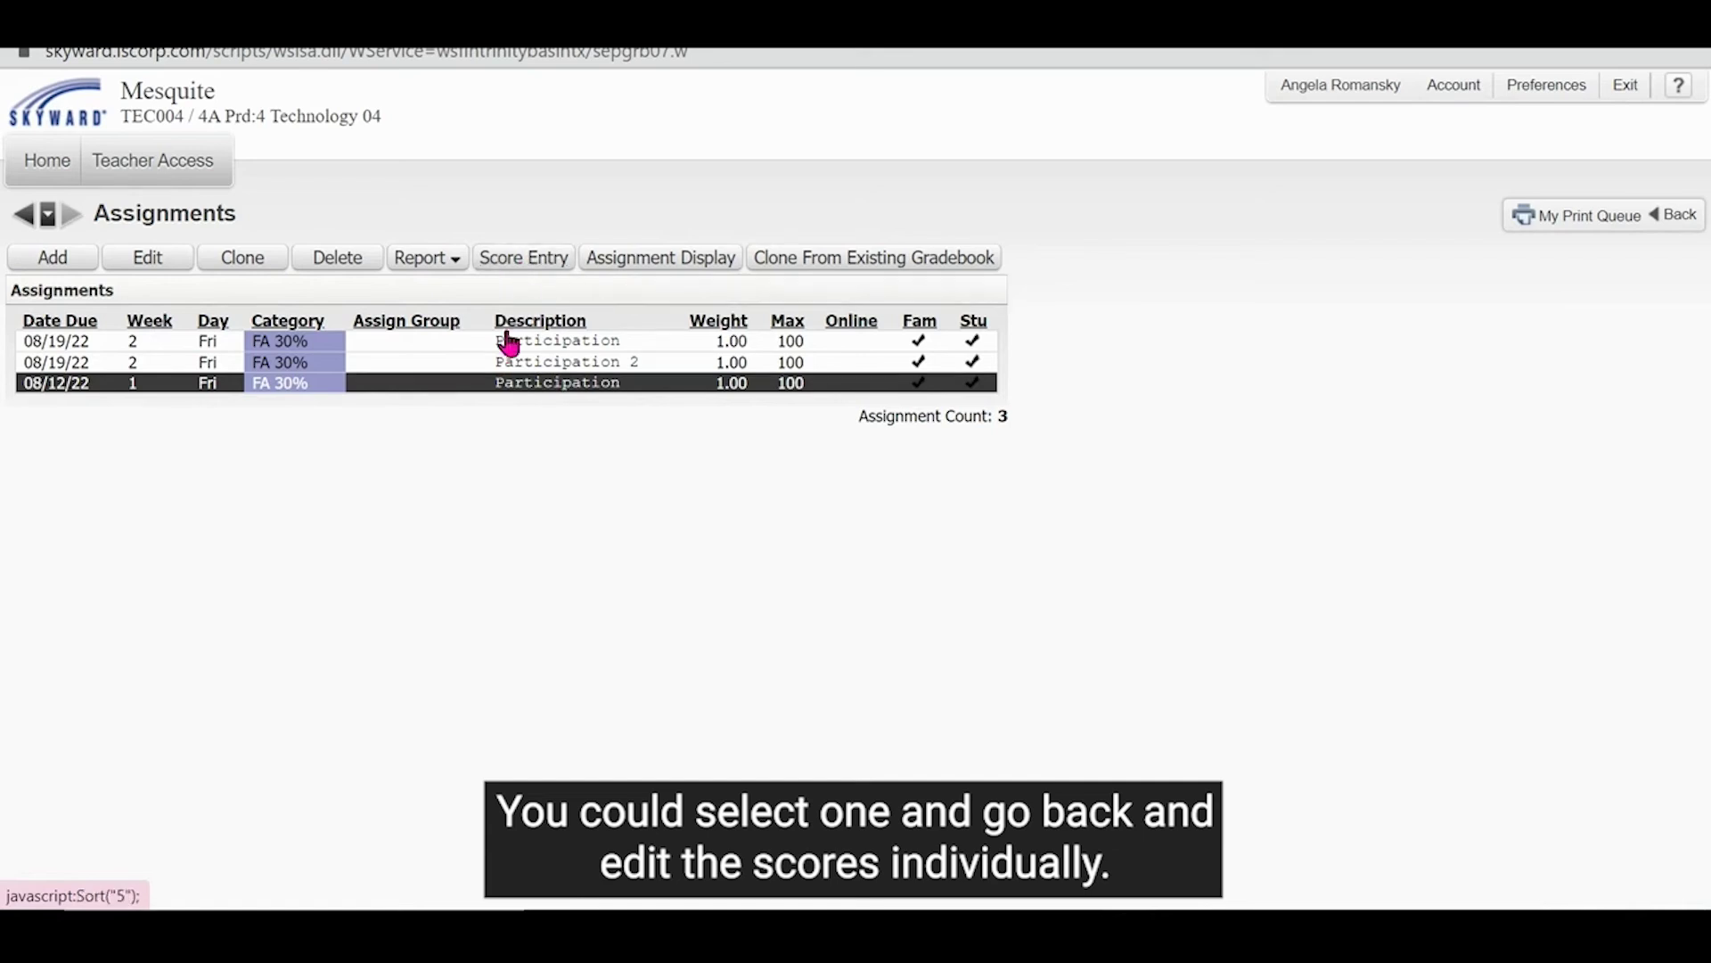
{"action": "left_click", "coordinate": [143, 258]}
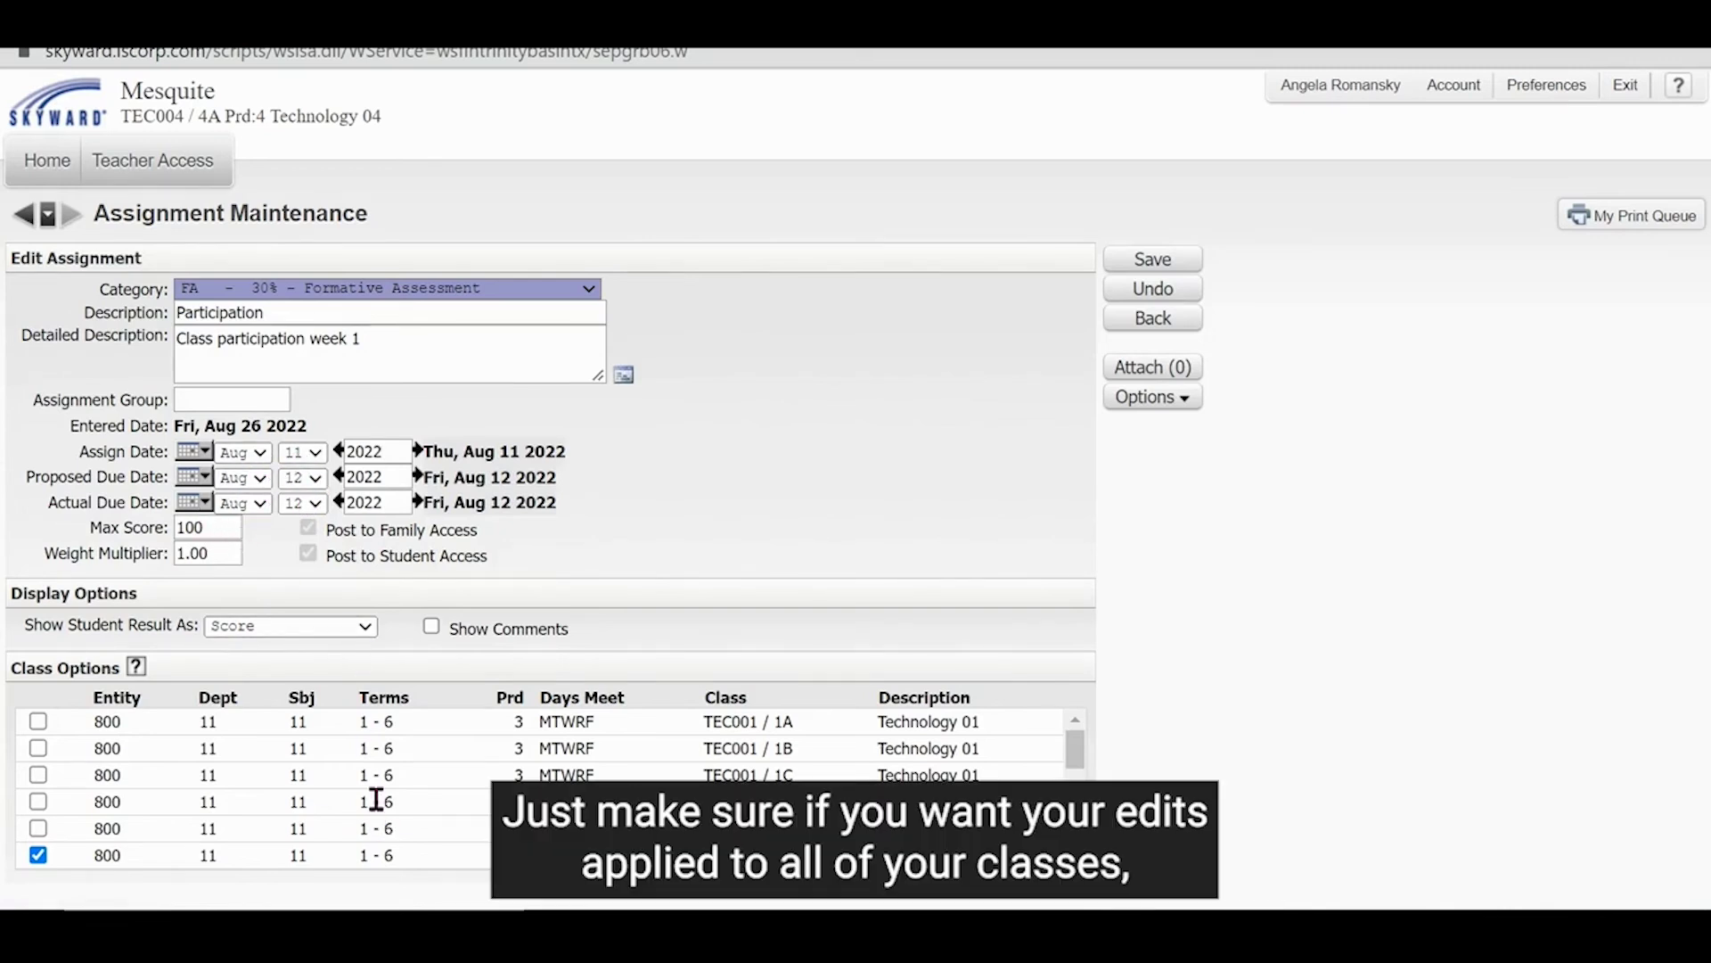
{"action": "scroll", "coordinate": [376, 799], "scroll_direction": "down", "scroll_amount": 5}
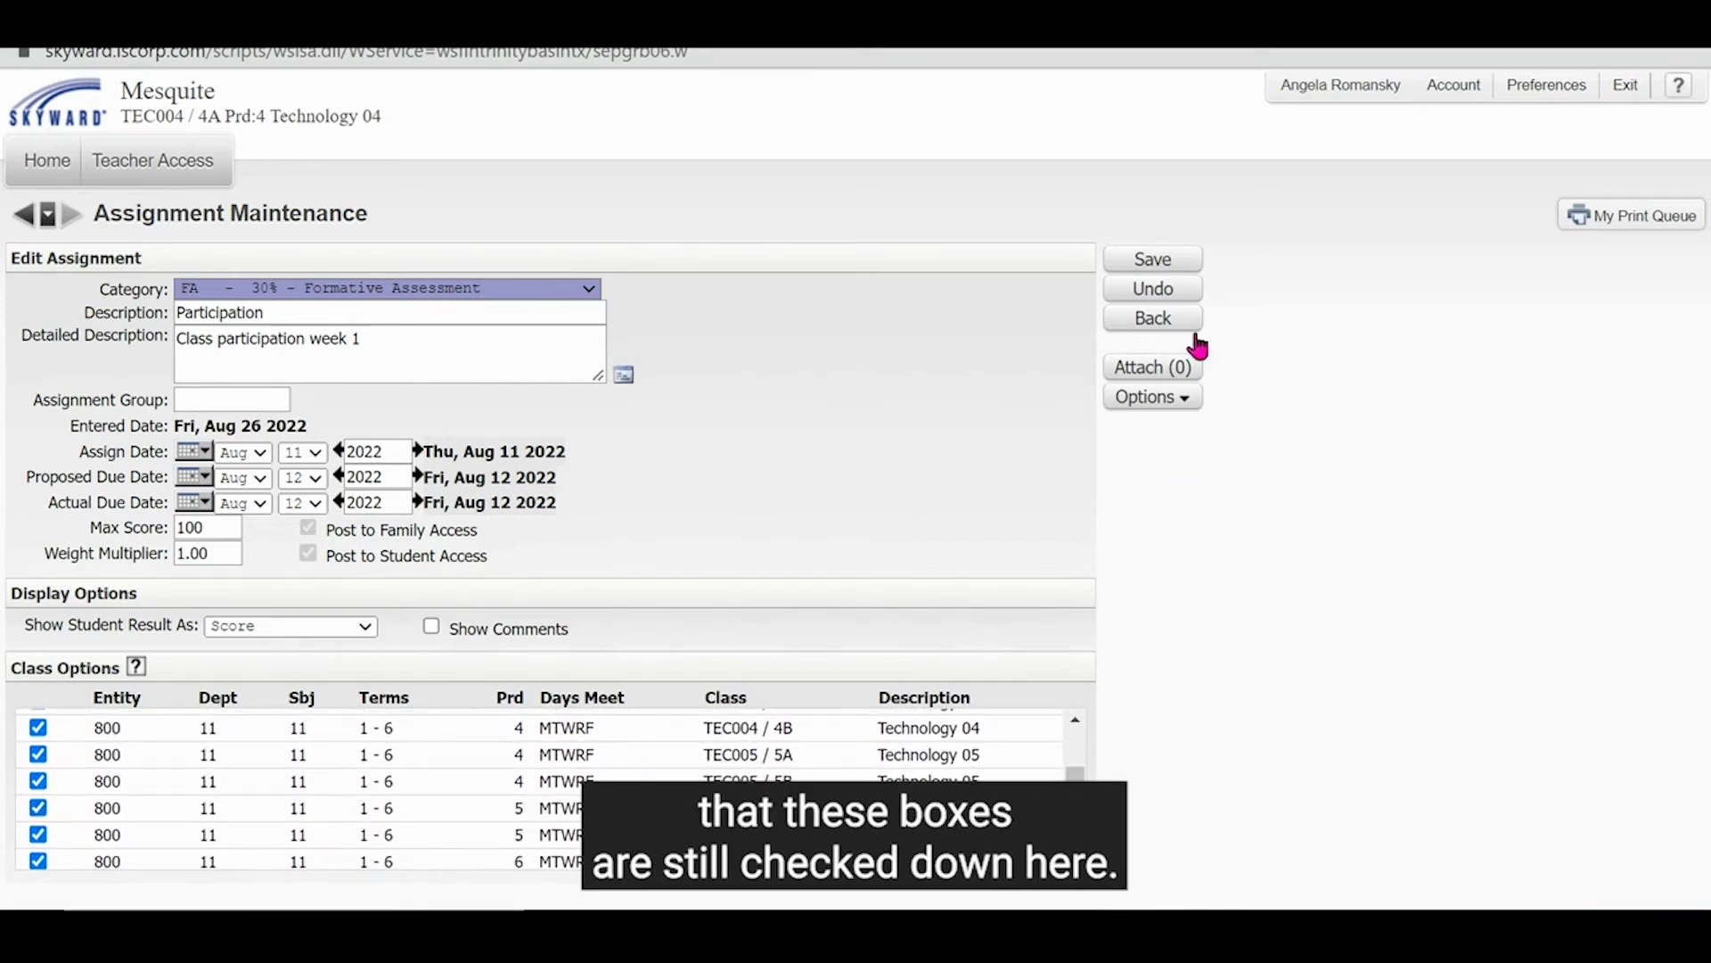
{"action": "left_click", "coordinate": [1153, 260]}
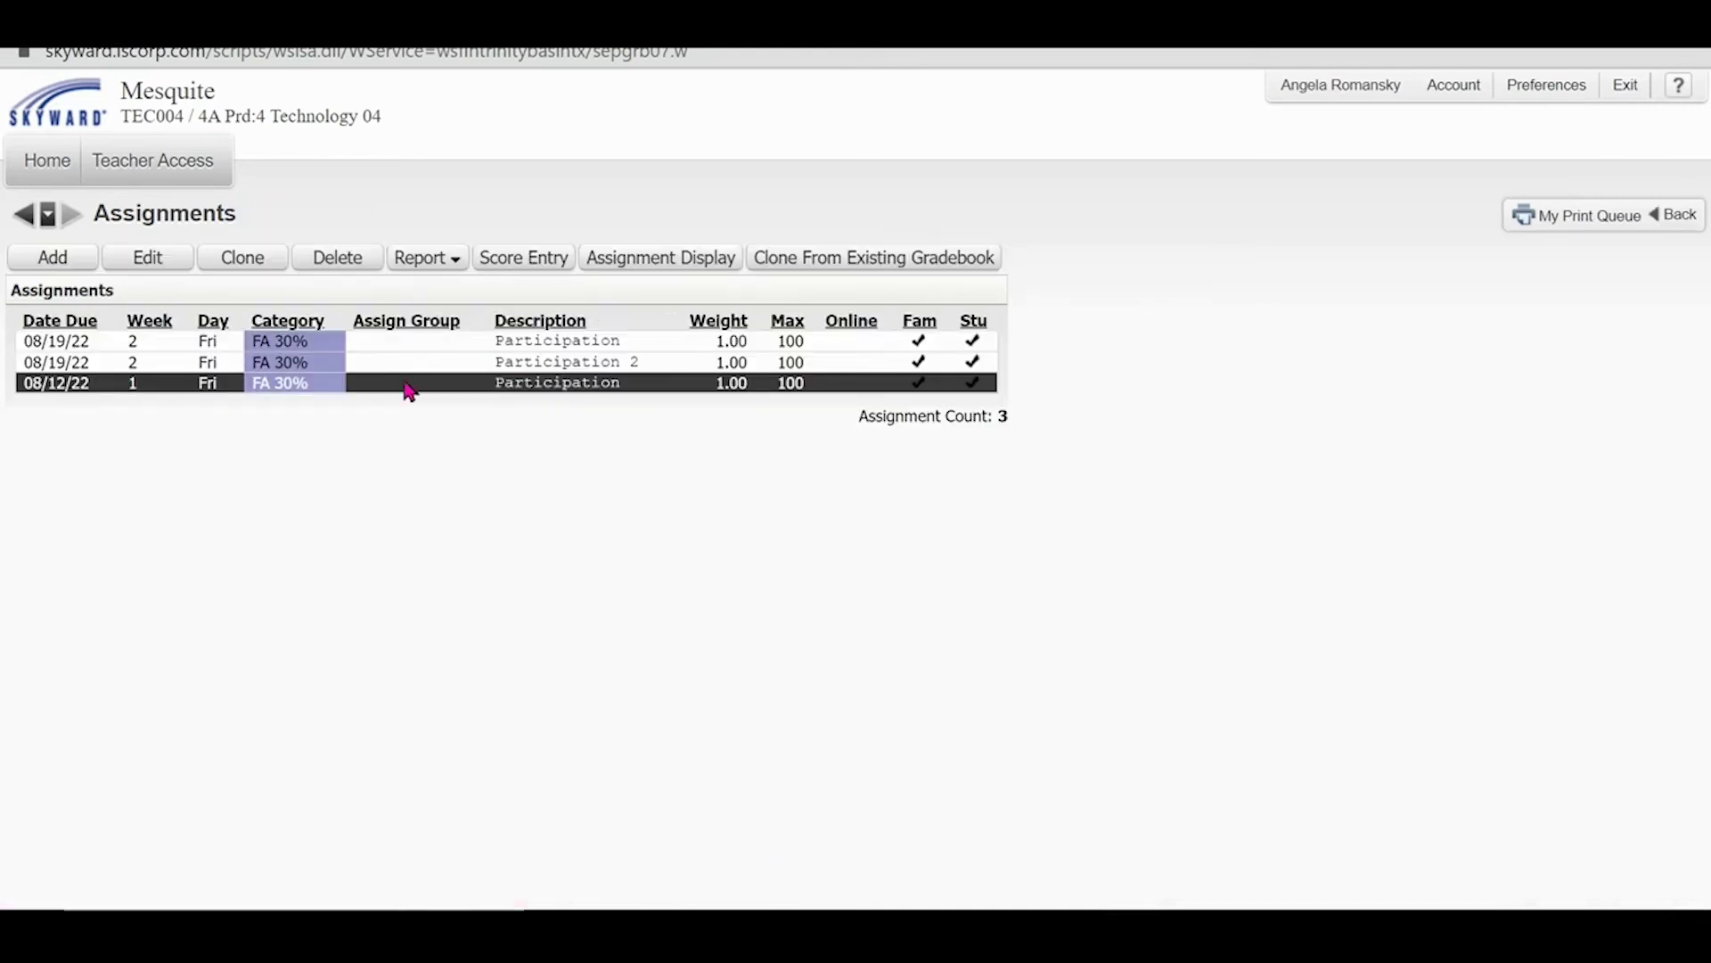
Switch from the current class gradebook to the TEC008 / 8A Technology 08 gradebook.
{"action": "left_click", "coordinate": [89, 342]}
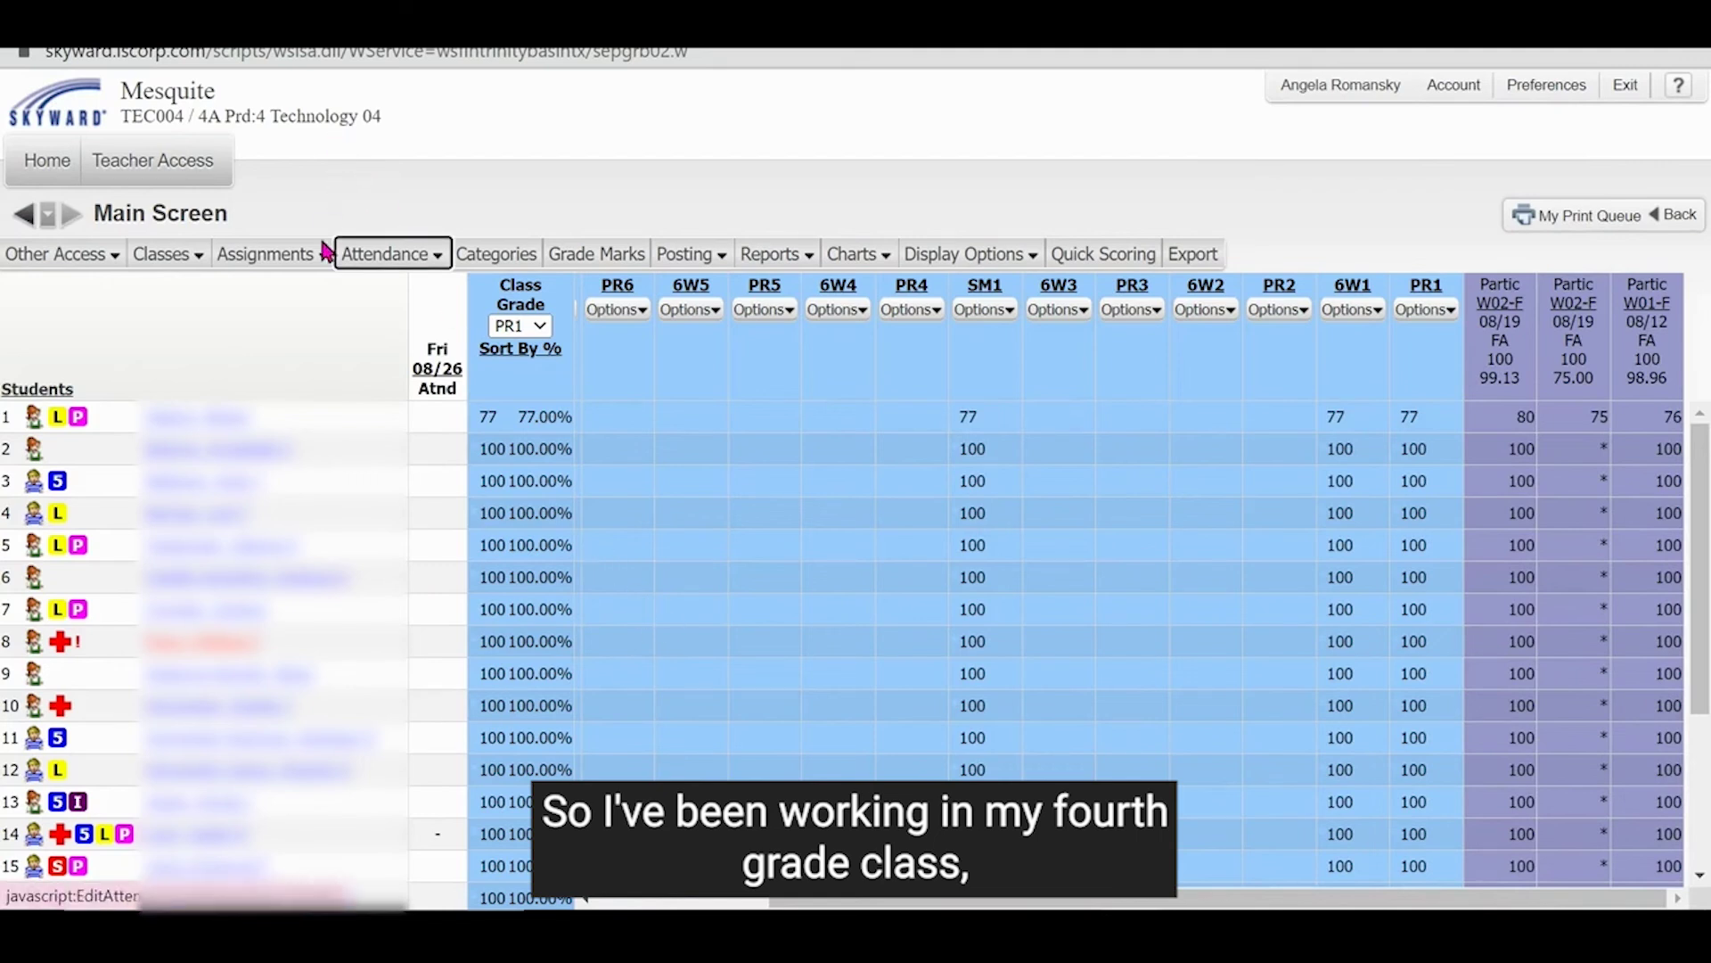
{"action": "left_click", "coordinate": [272, 255]}
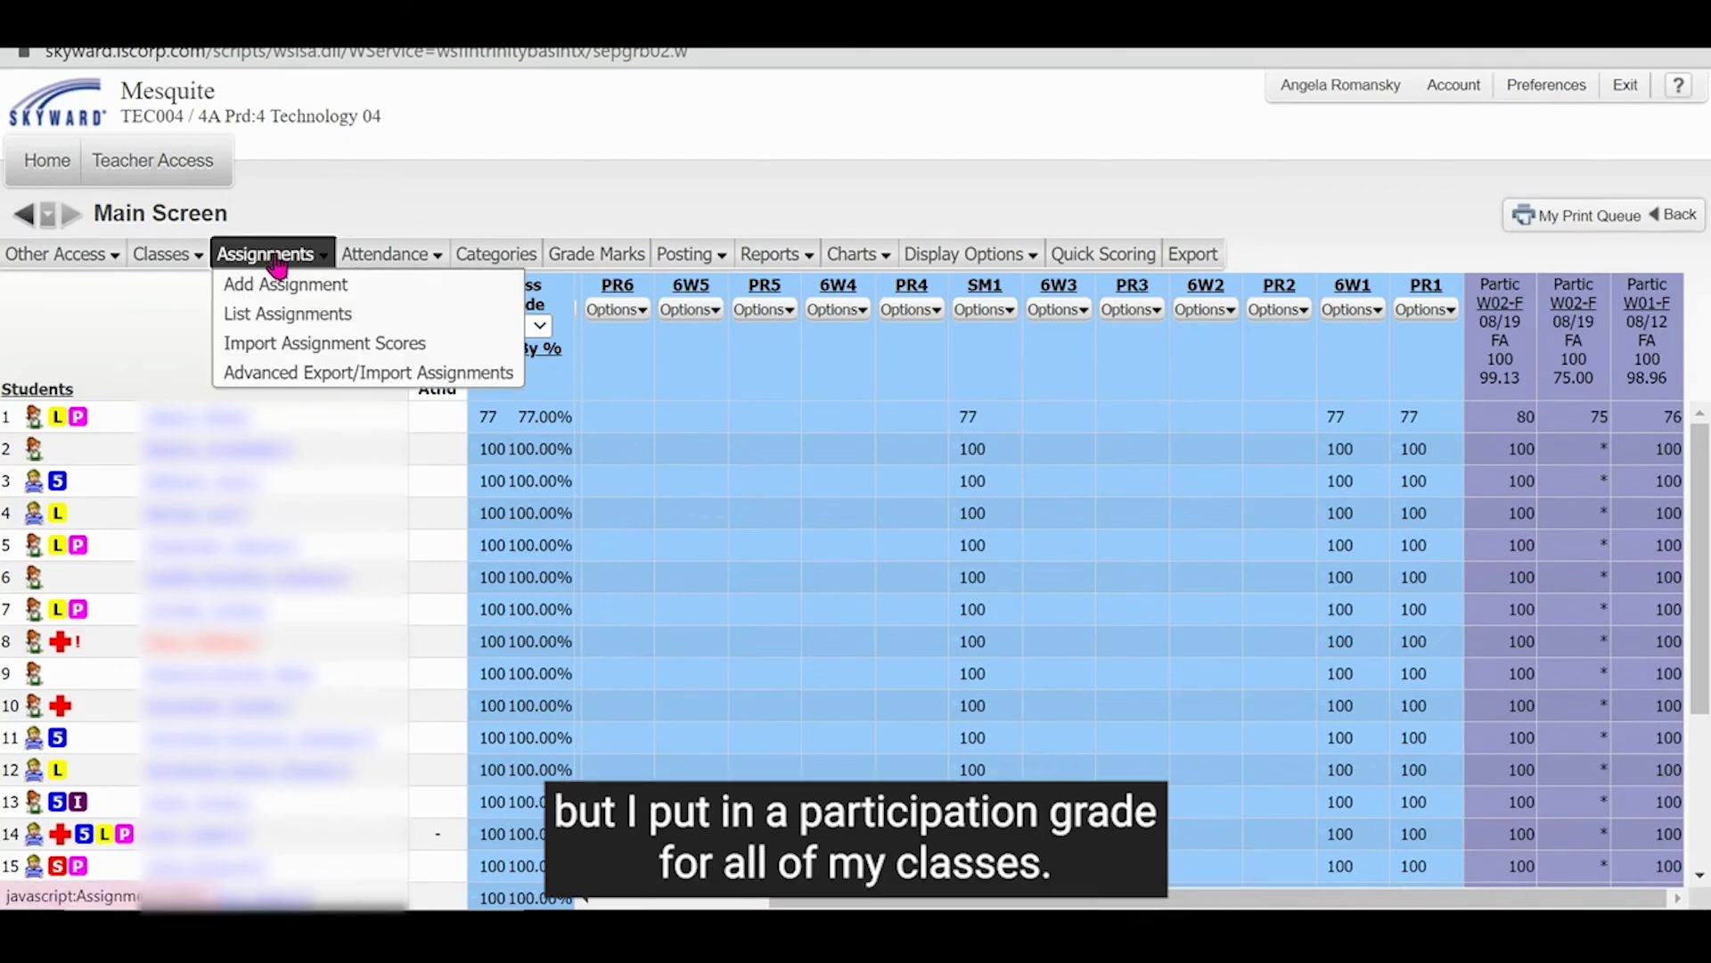
{"action": "left_click", "coordinate": [161, 255]}
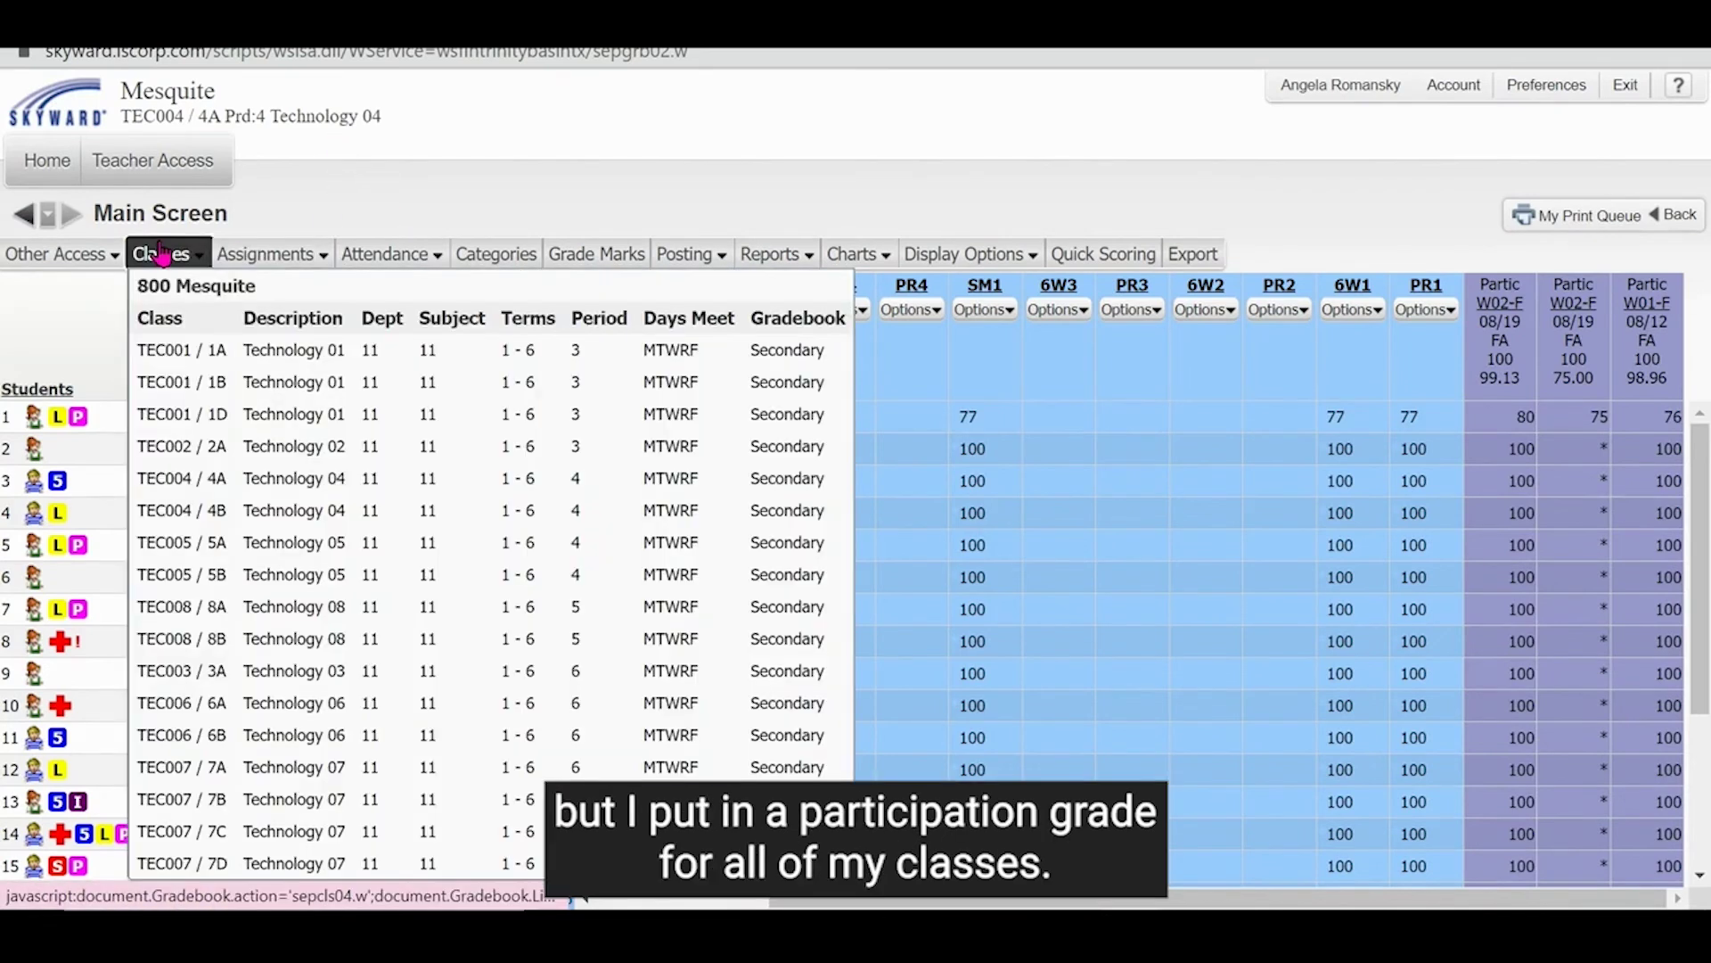
{"action": "left_click", "coordinate": [277, 610]}
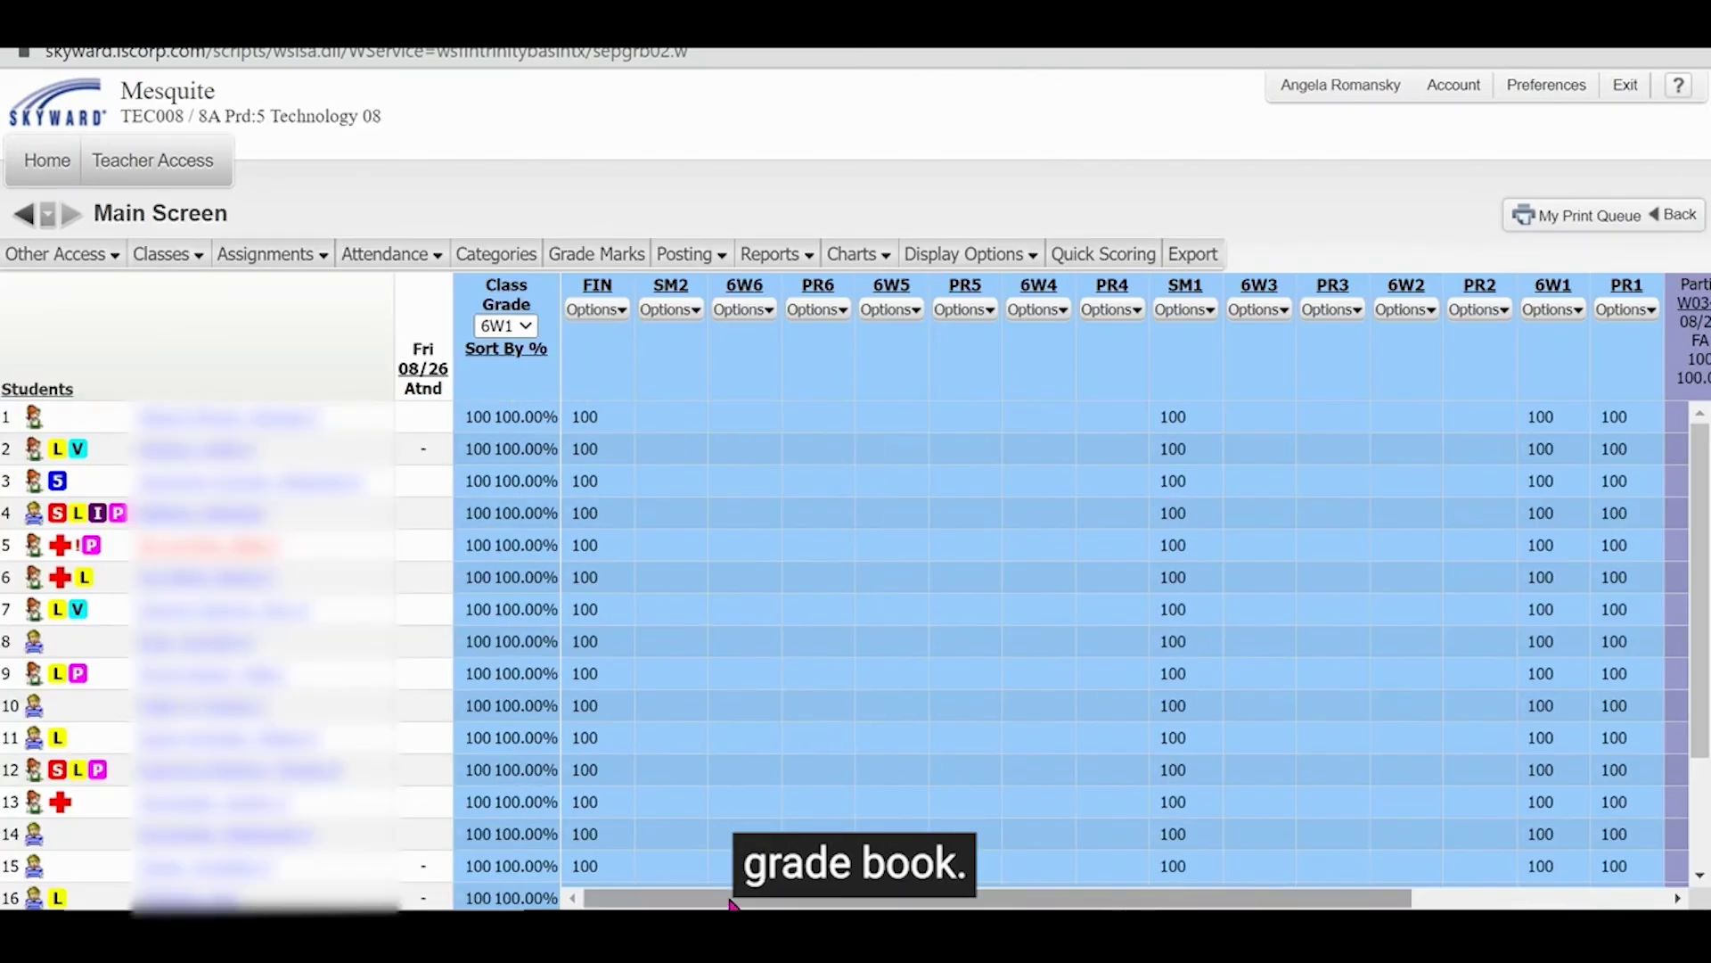
Check the Participation columns (08/12–08/26) and Quick Scoring view, leaving without changes.
{"action": "left_click_drag", "start_coordinate": [729, 903], "coordinate": [984, 903]}
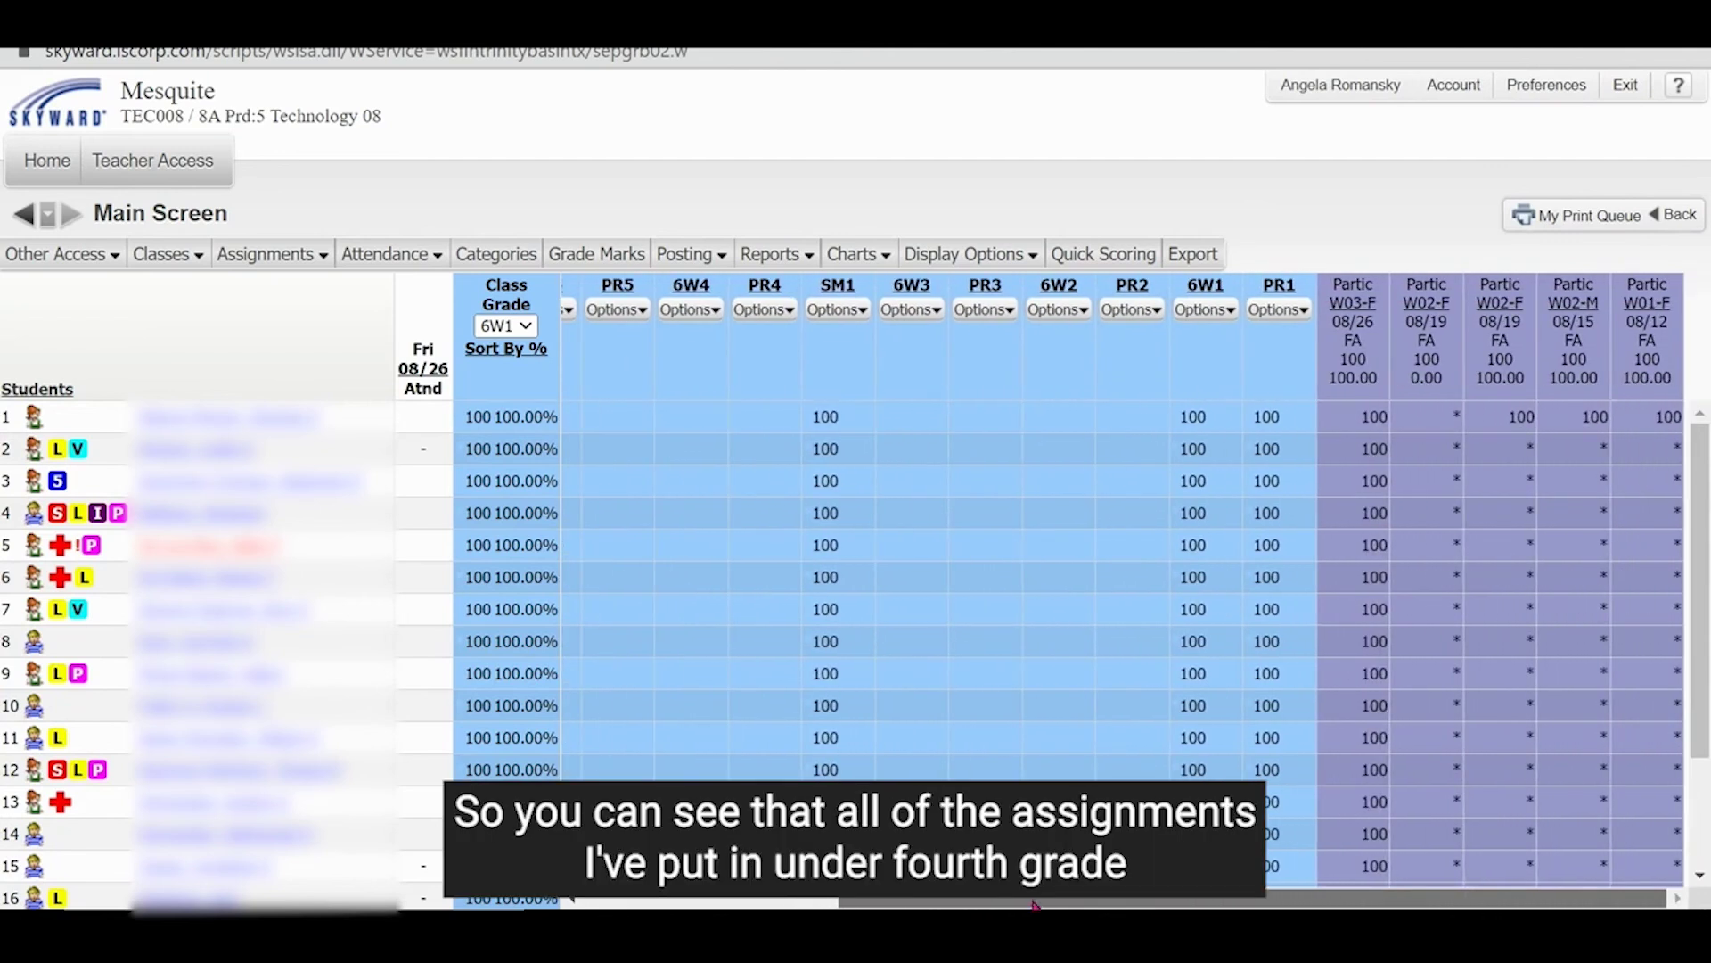
{"action": "left_click", "coordinate": [1088, 261]}
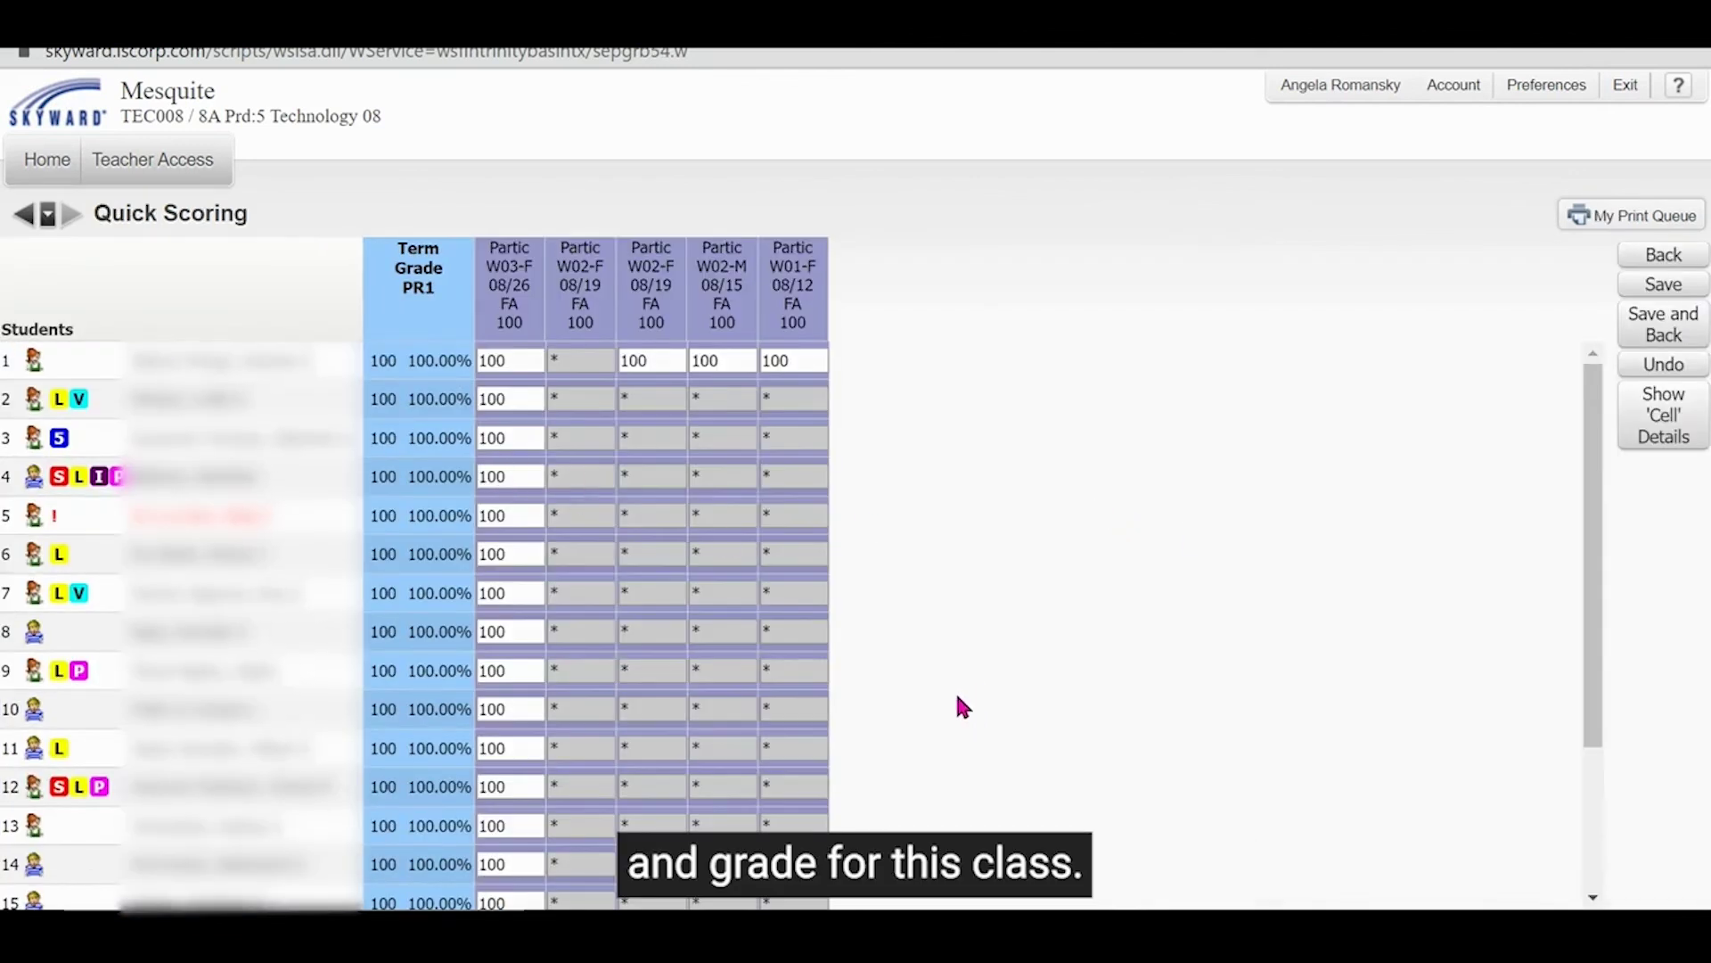
{"action": "left_click", "coordinate": [1645, 256]}
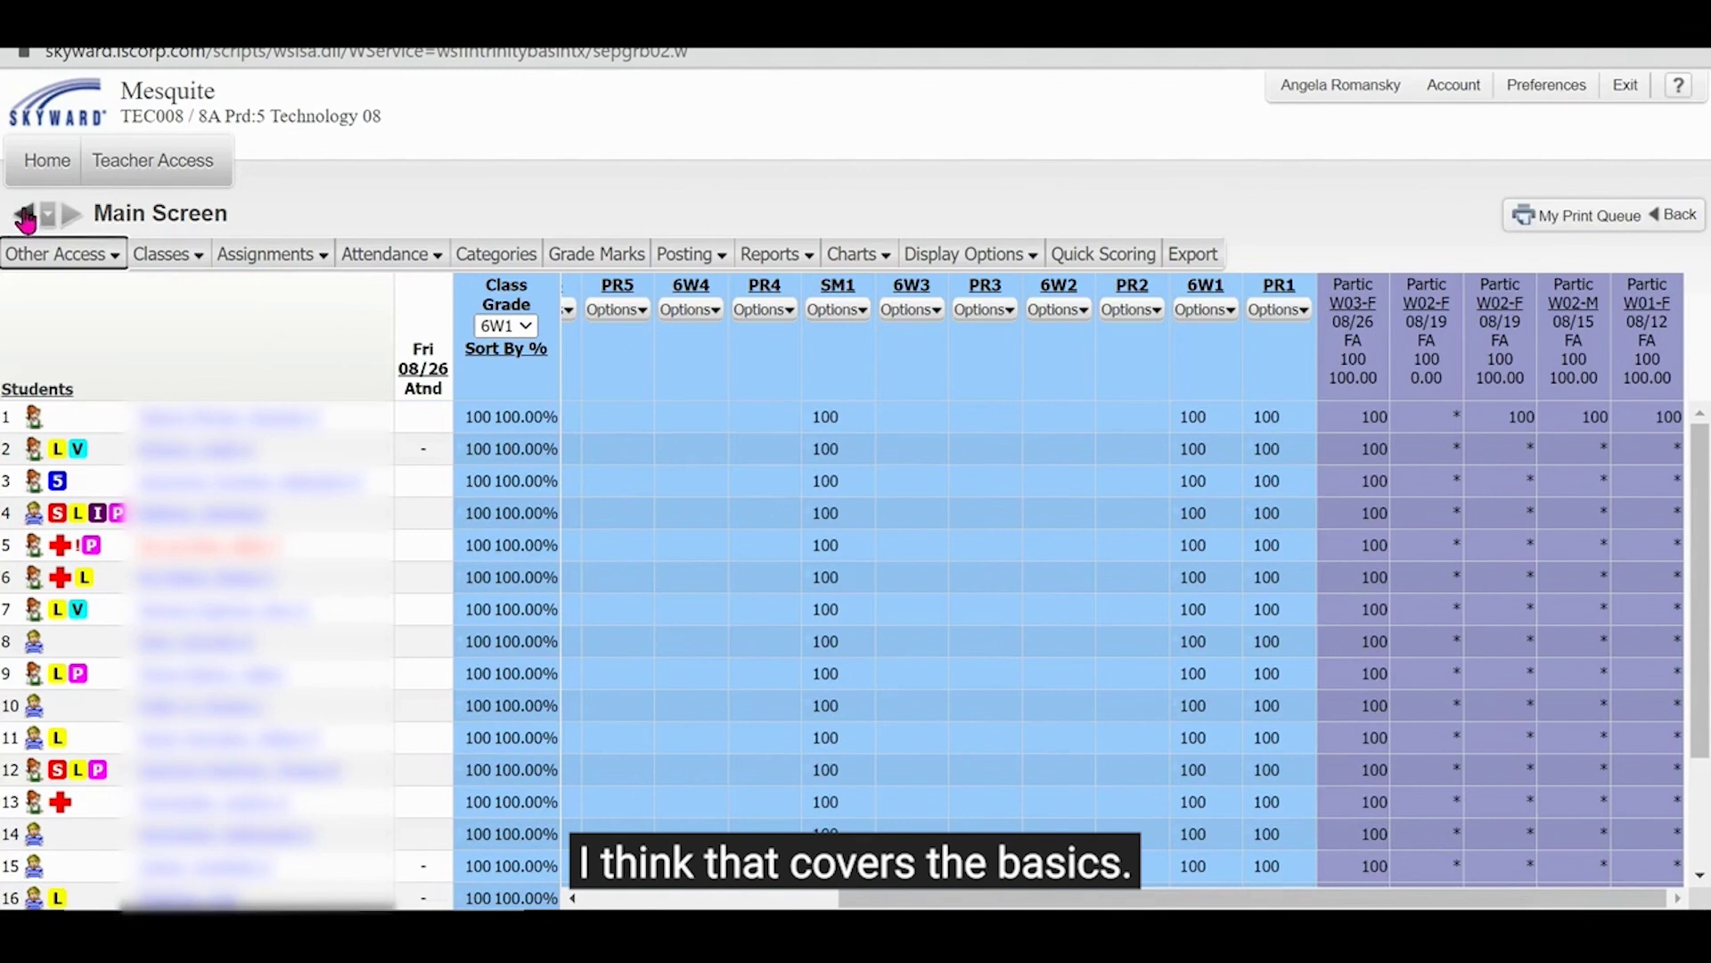
Go to the Home dashboard, where TEC008 / 8A Participation shows 20 graded.
{"action": "left_click", "coordinate": [46, 160]}
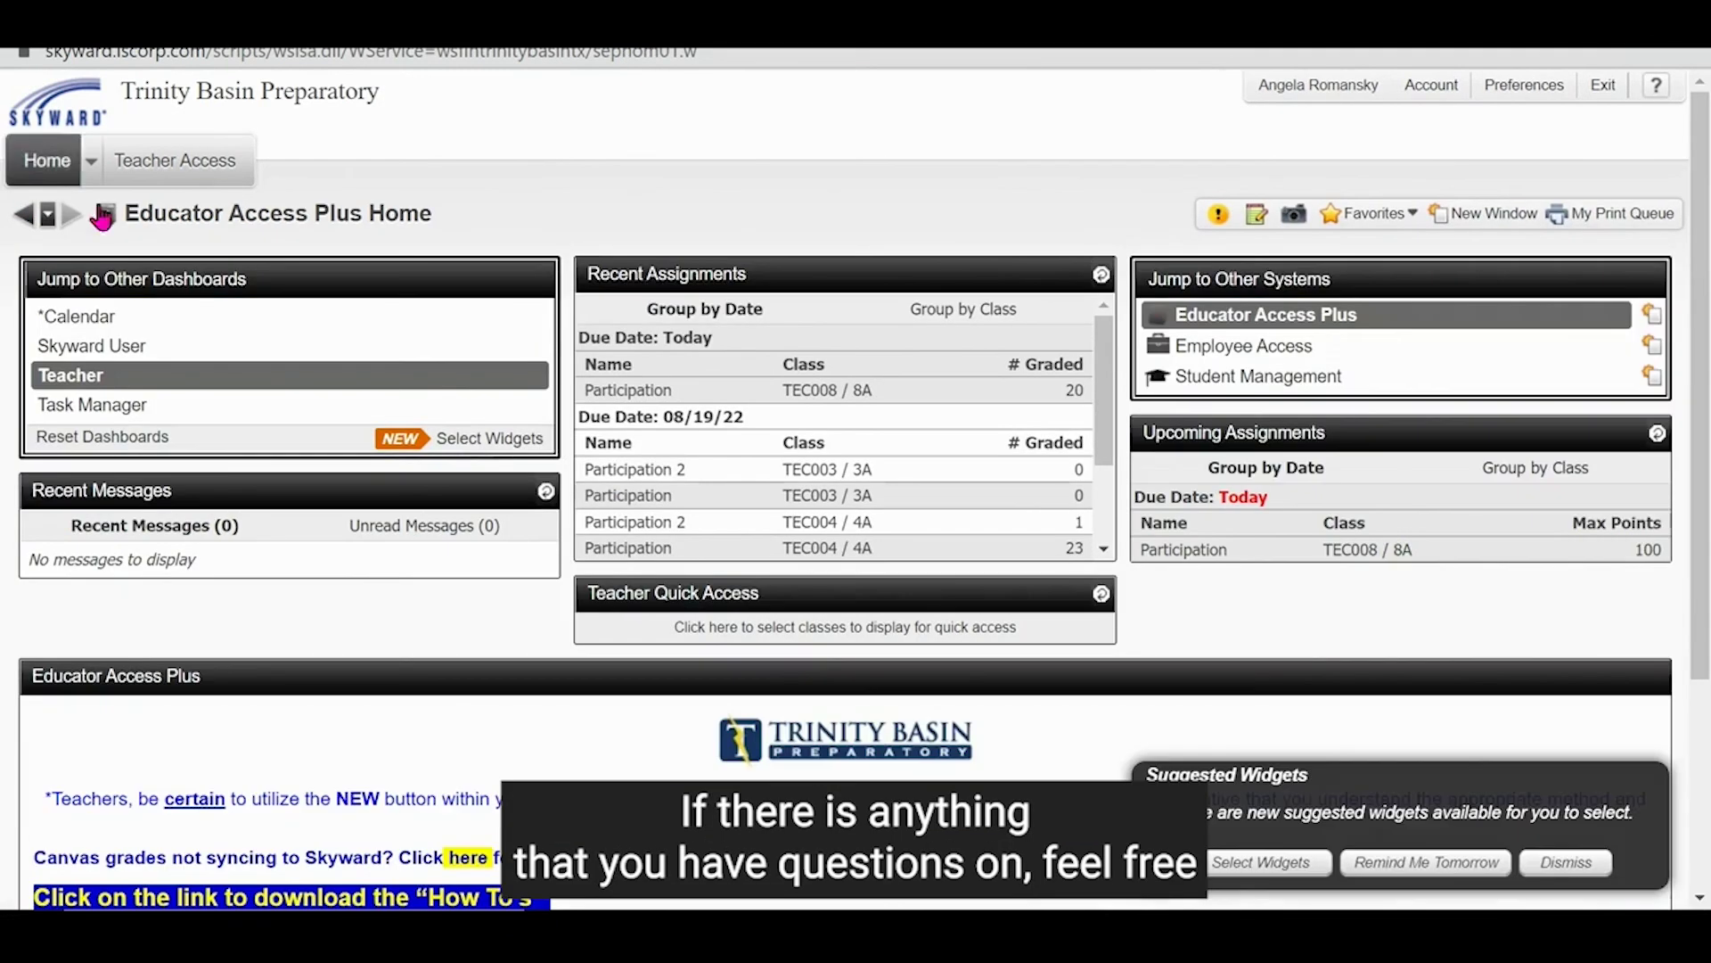